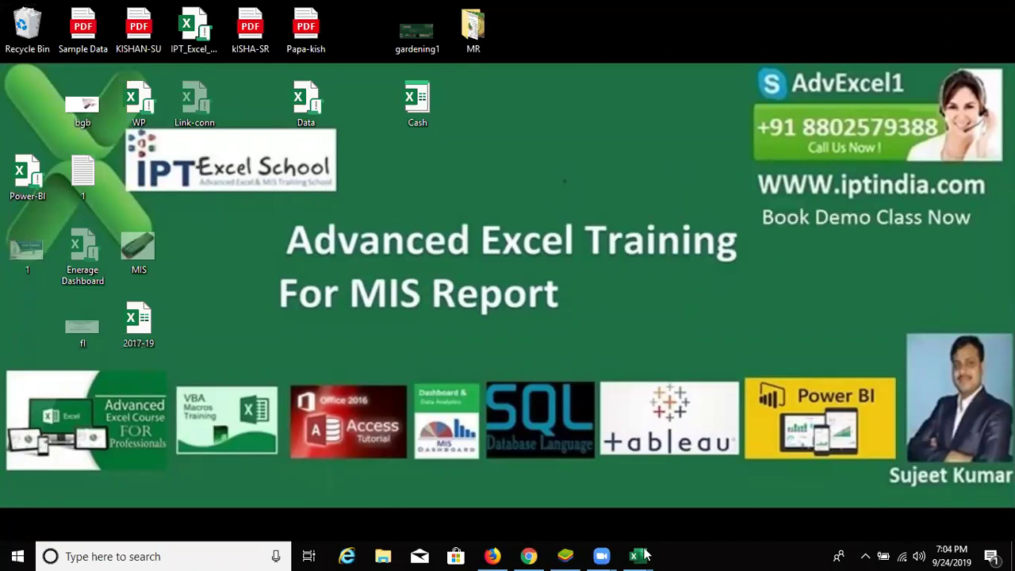
- Close the Data workbook without saving its changes and launch Excel with a blank Book1
mouse_move(649, 554)
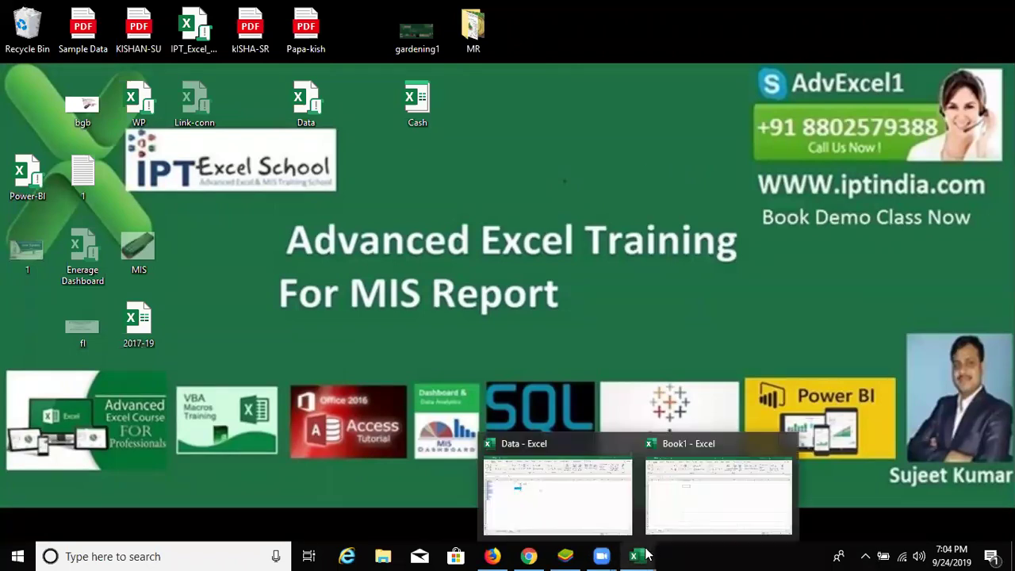
left_click(578, 522)
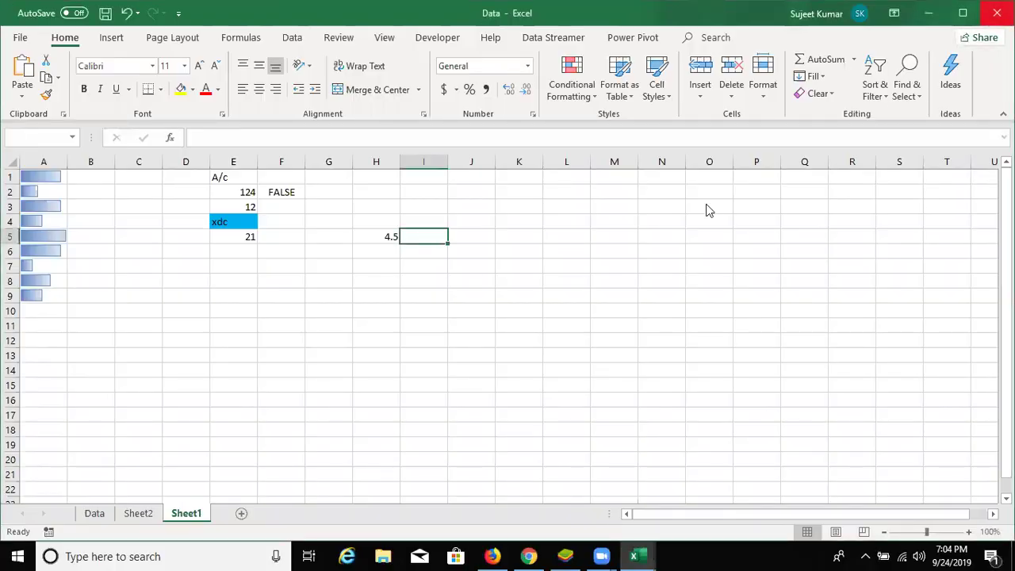
key("alt+F4")
left_click(507, 306)
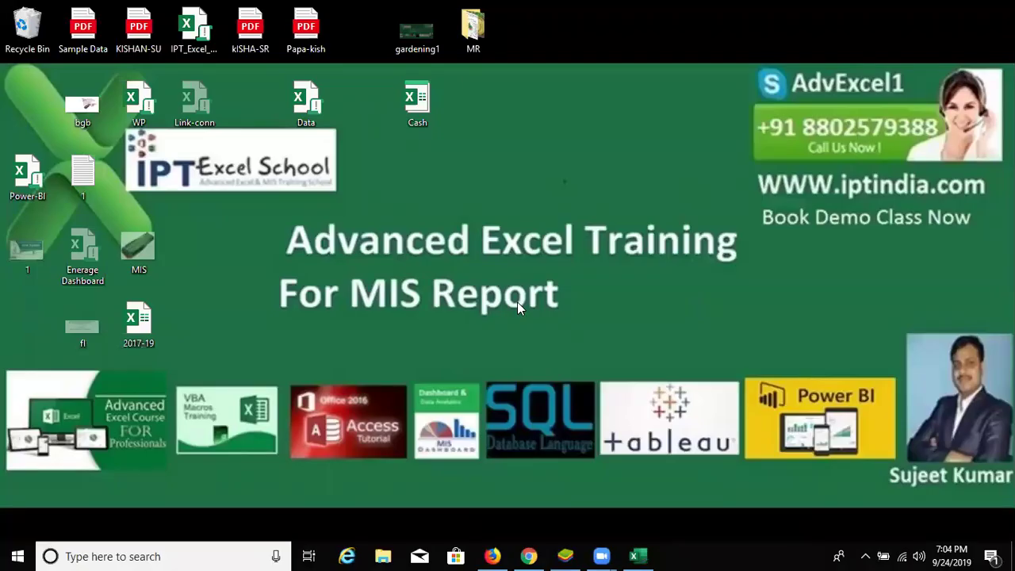
left_click(639, 556)
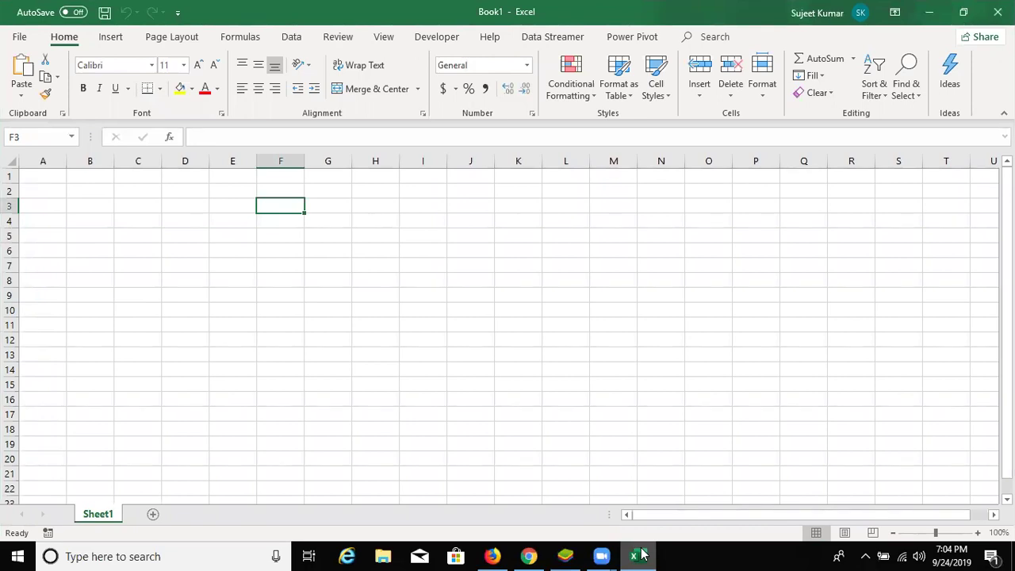
key("Right")
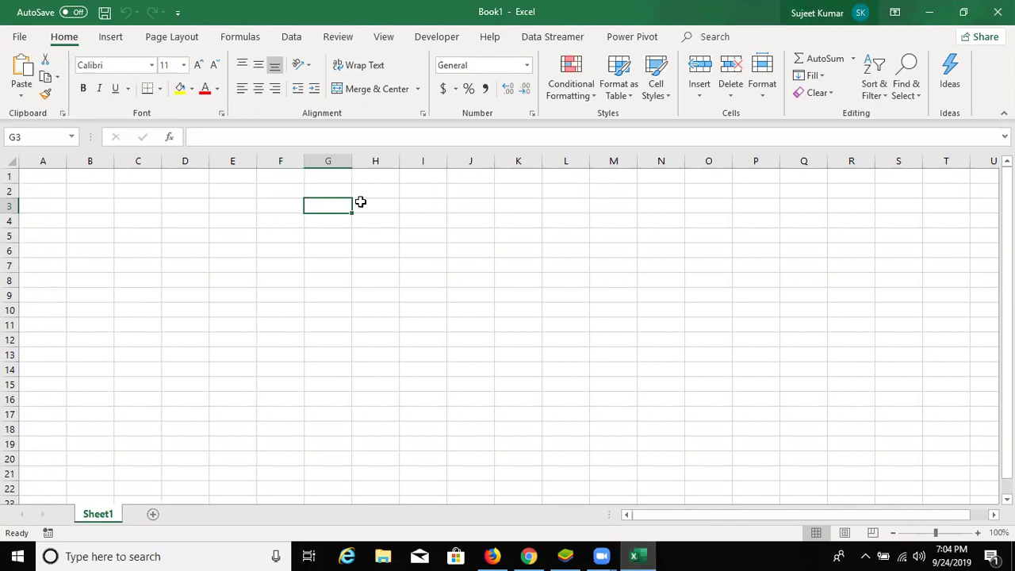
left_click(568, 94)
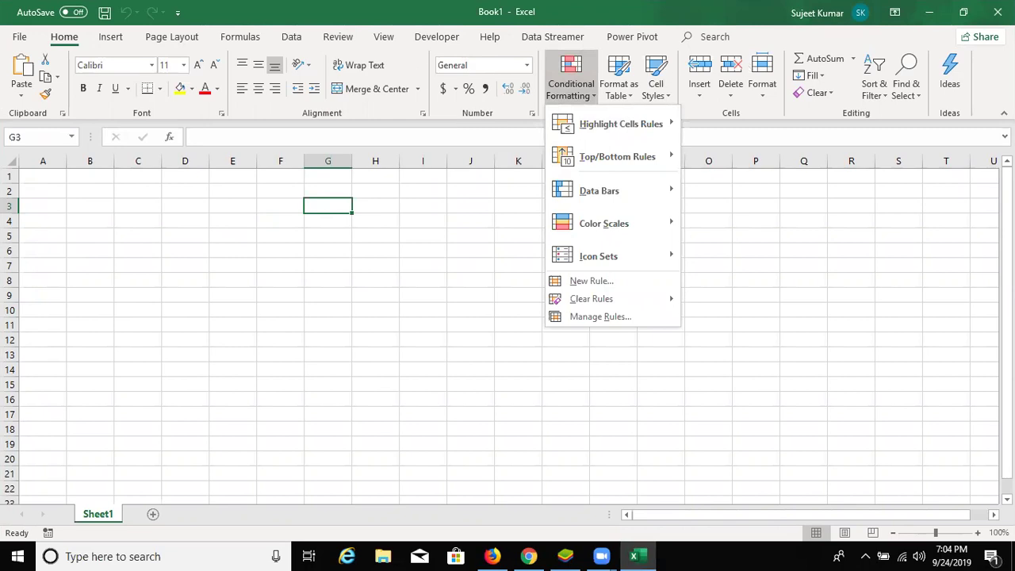
left_click(229, 203)
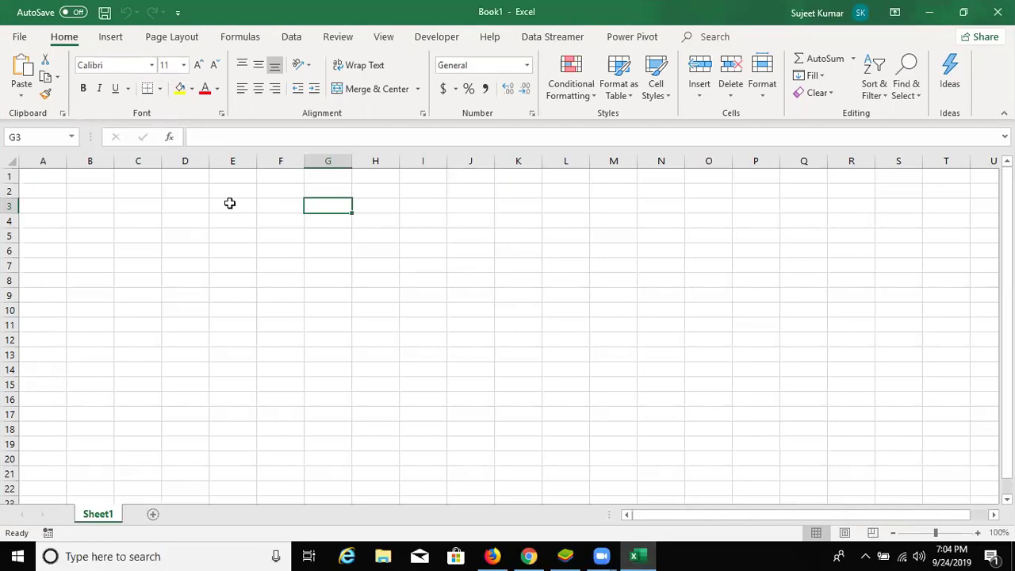
left_click(61, 200)
key("Up")
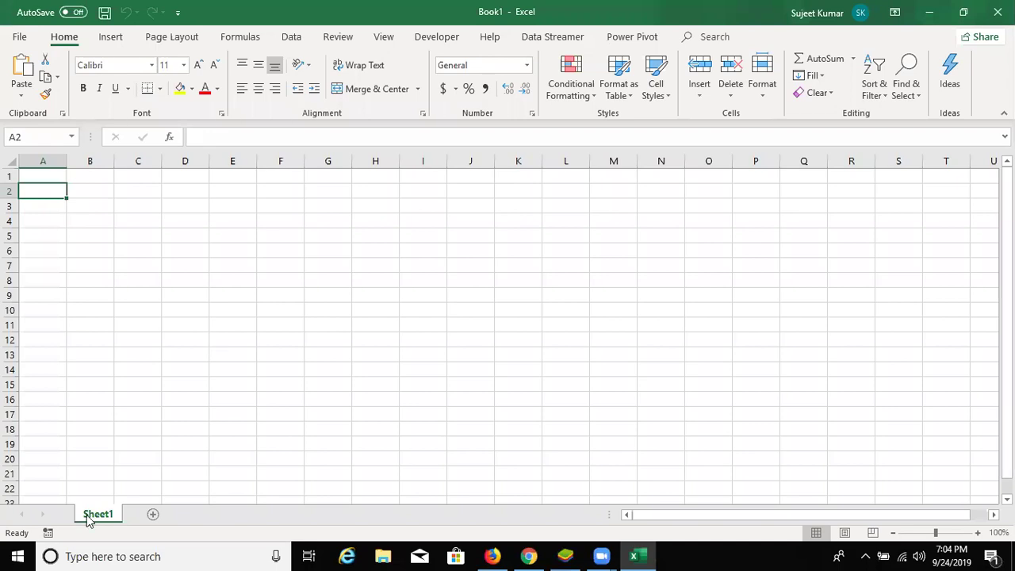
left_click(48, 156)
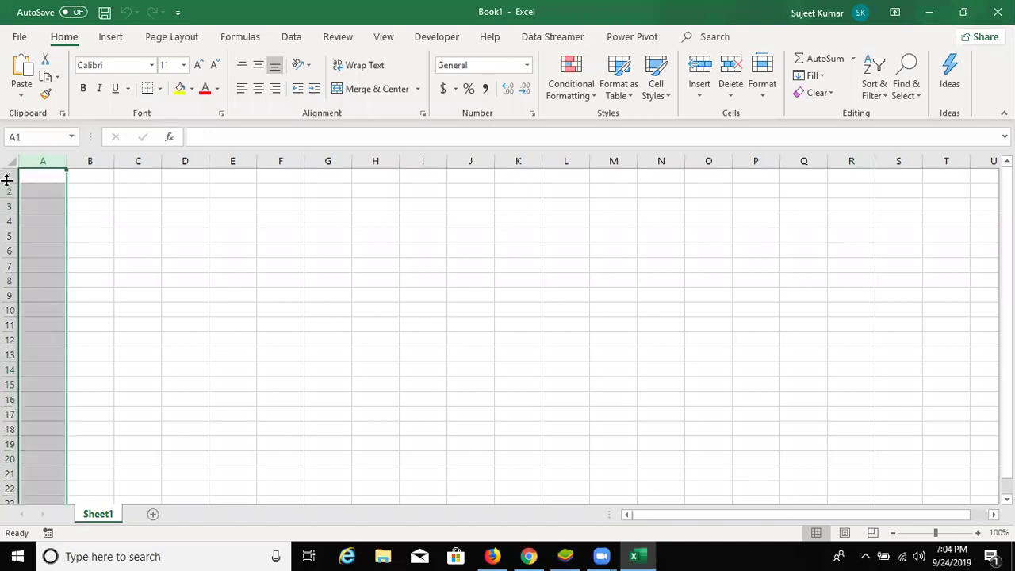
left_click(6, 175)
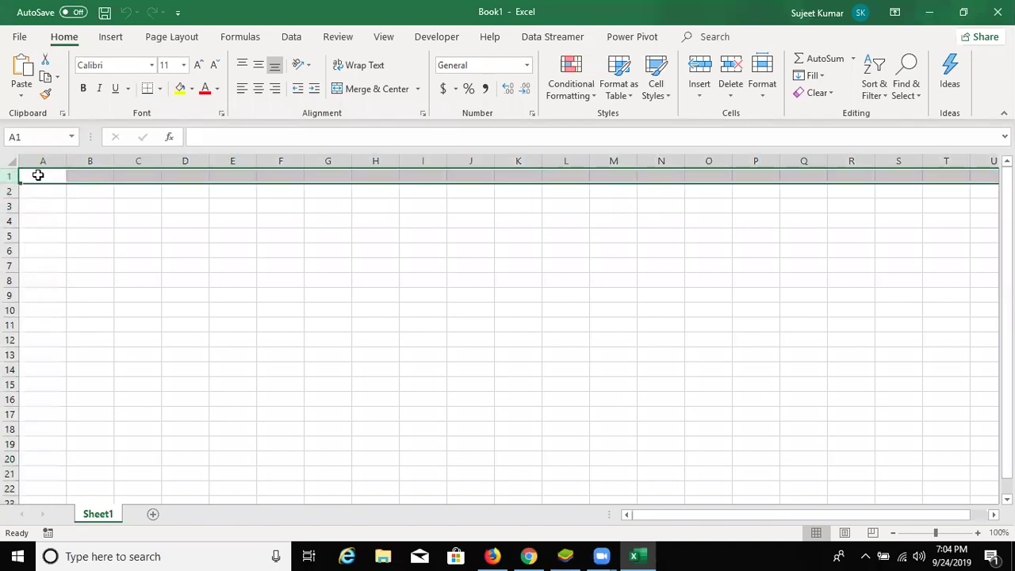
left_click(38, 175)
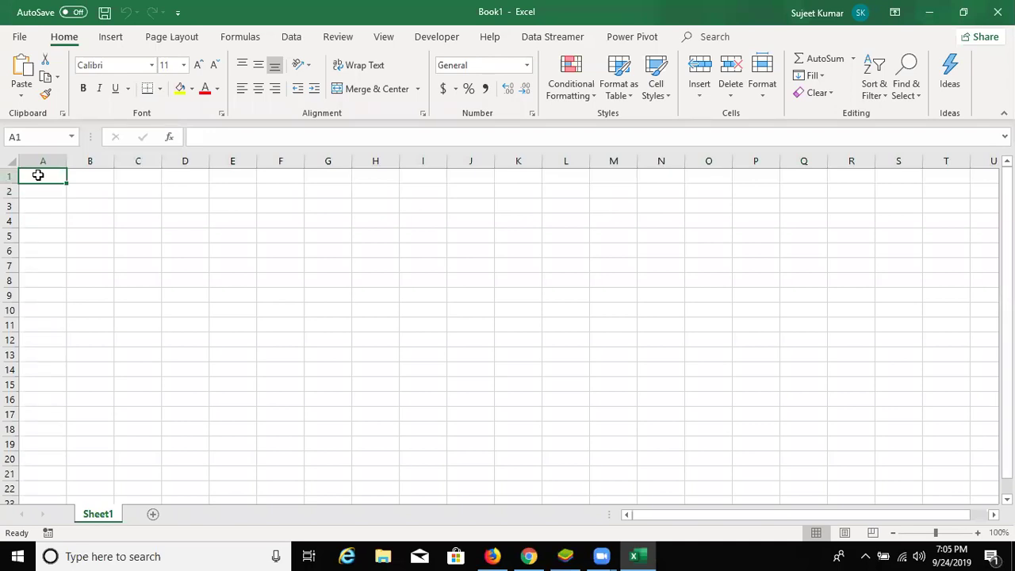
- Enter 325 in A1 and build the formula =A1+20 in D7, which shows 345
type("325")
key("Return")
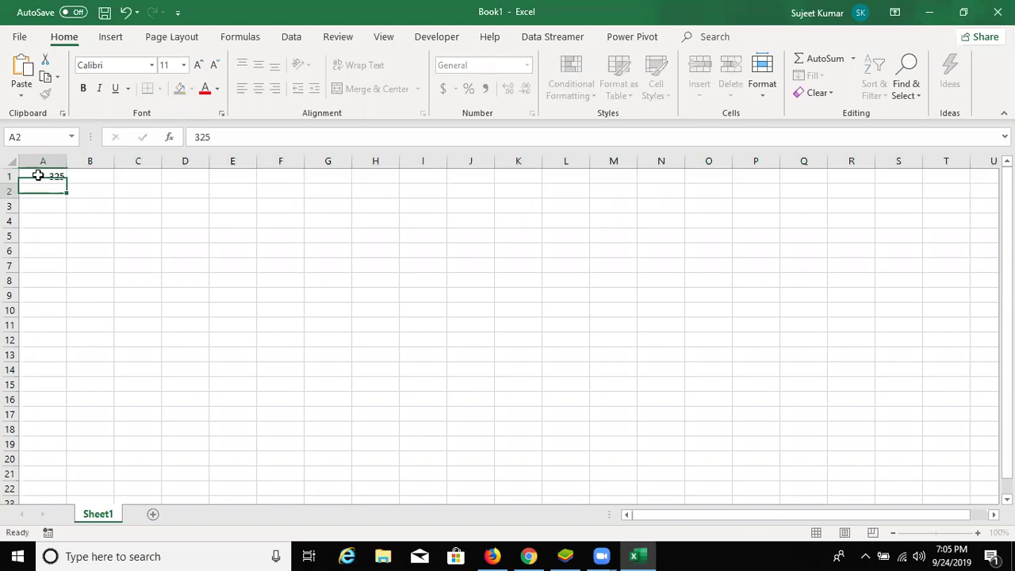
left_click(205, 264)
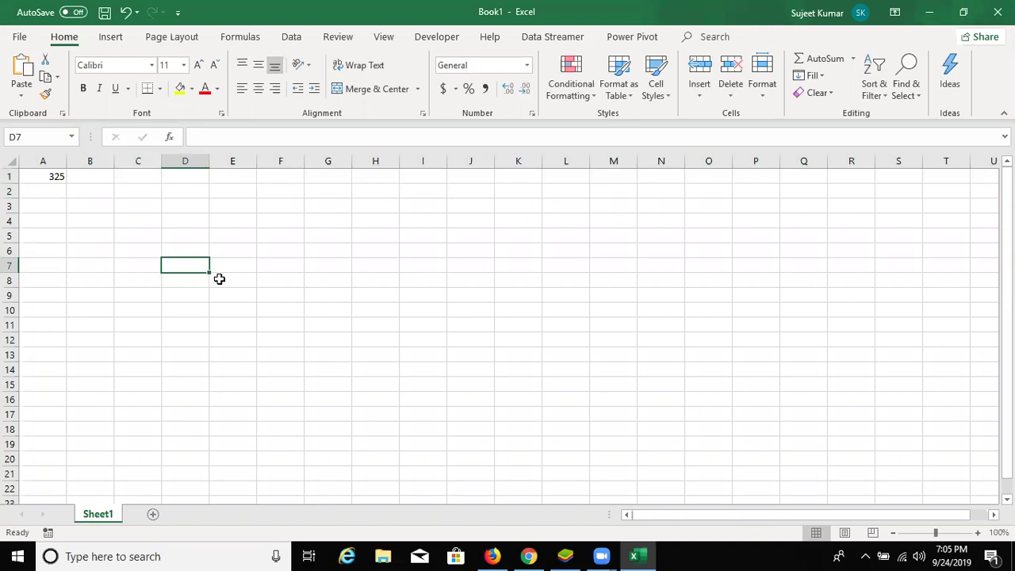
type("=")
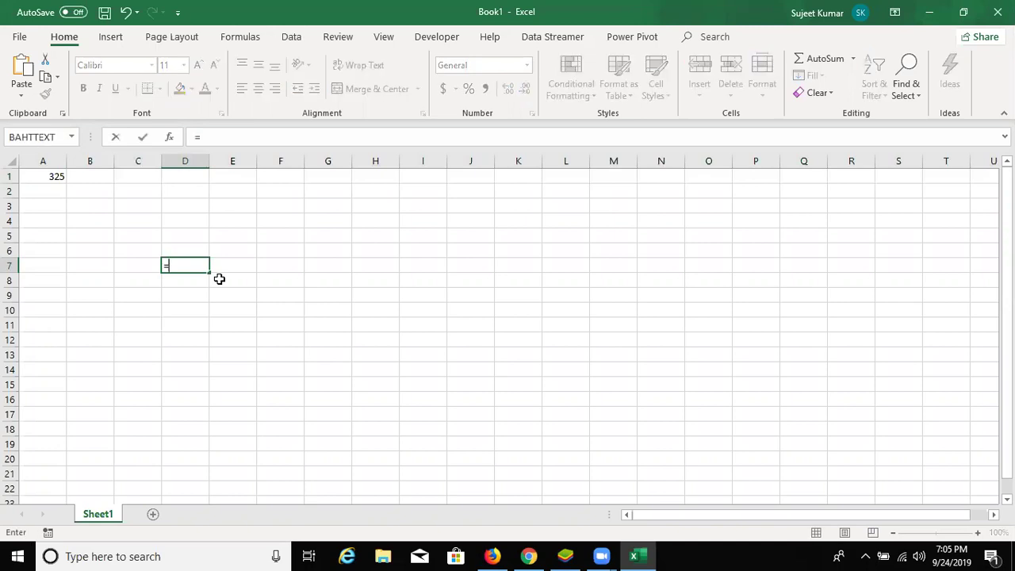
type("a1")
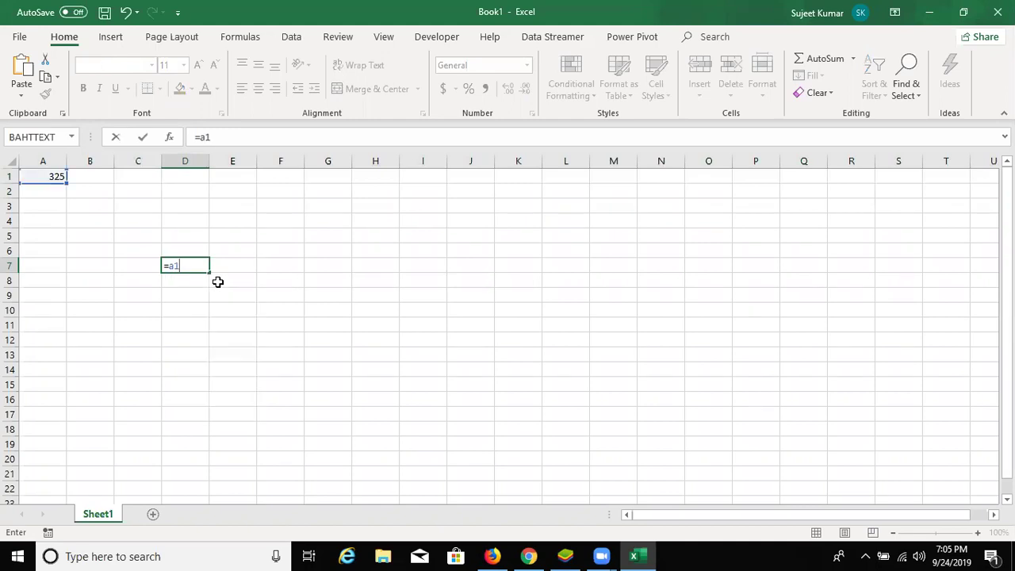
key("ctrl+Return")
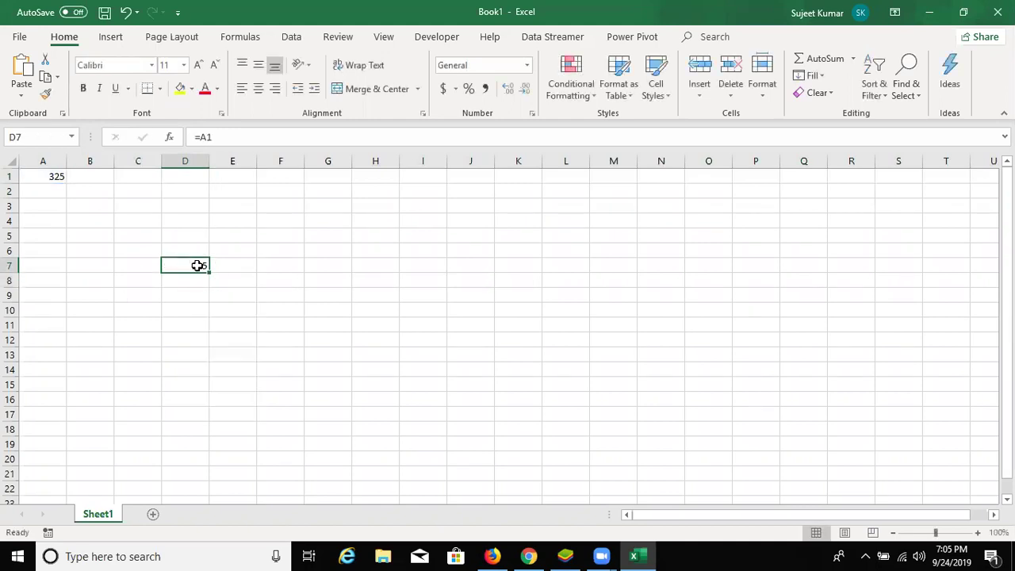
double_click(196, 263)
type("+20")
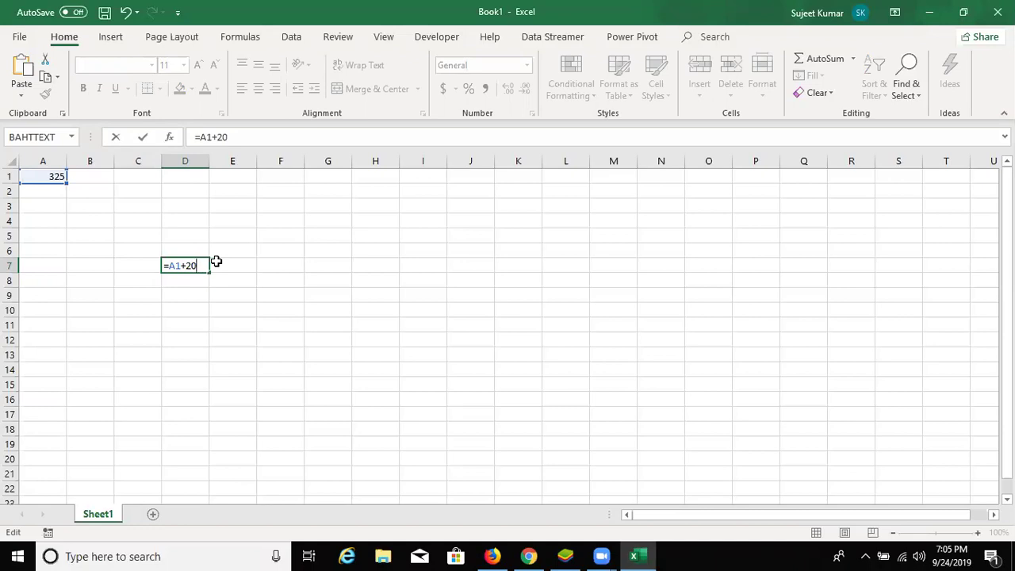
key("Return")
key("Up")
key("Up")
key("Up")
key("Up")
key("Up")
key("Up")
key("Up")
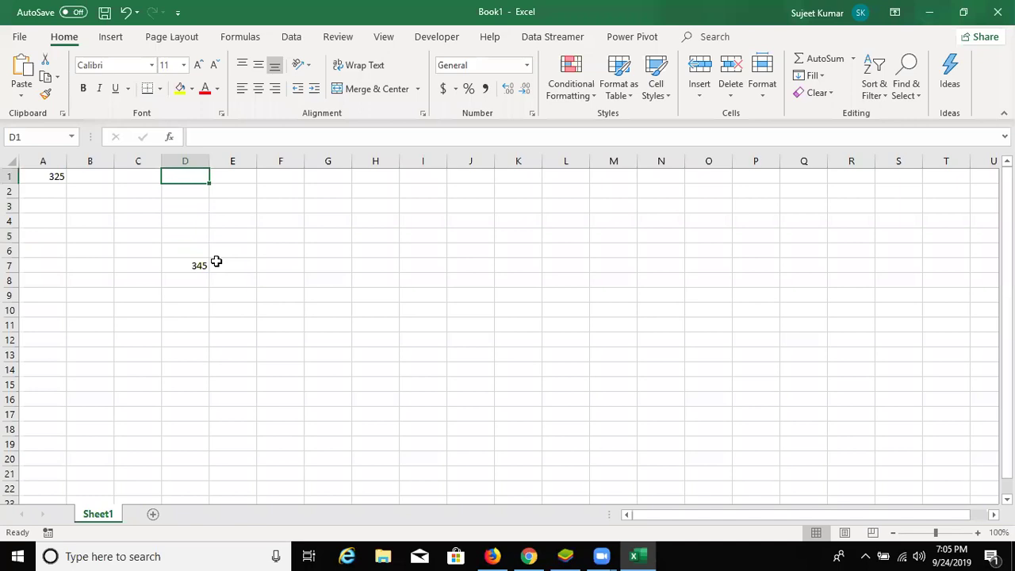
key("Left")
key("Left")
key("Left")
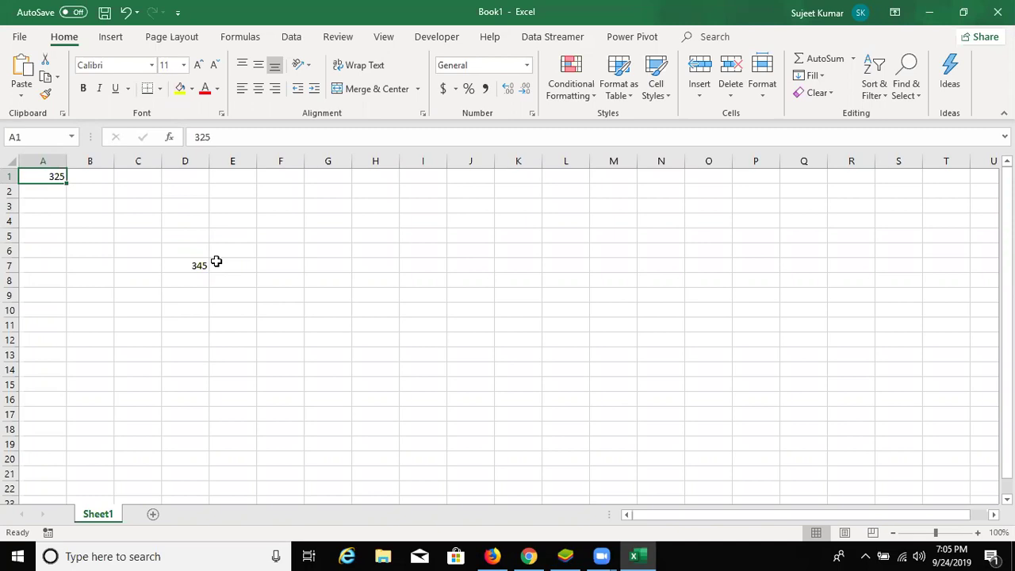
key("Down")
key("Down")
key("Down")
key("Down")
key("Down")
key("Down")
key("Down")
key("Down")
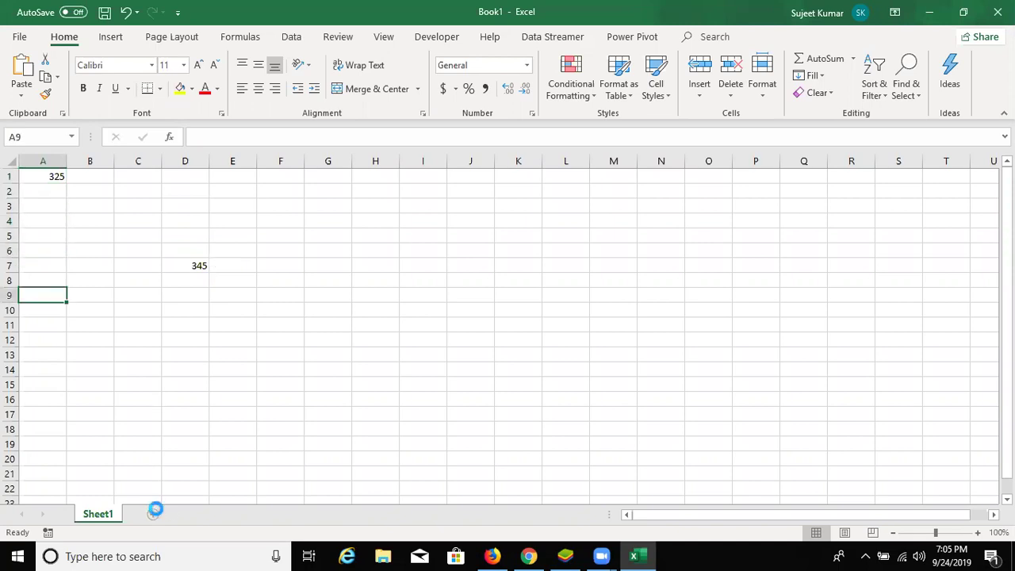
- Add Sheet2 and put the cross-sheet formula =Sheet1!A1 in B5, showing 325
left_click(154, 514)
left_click(93, 242)
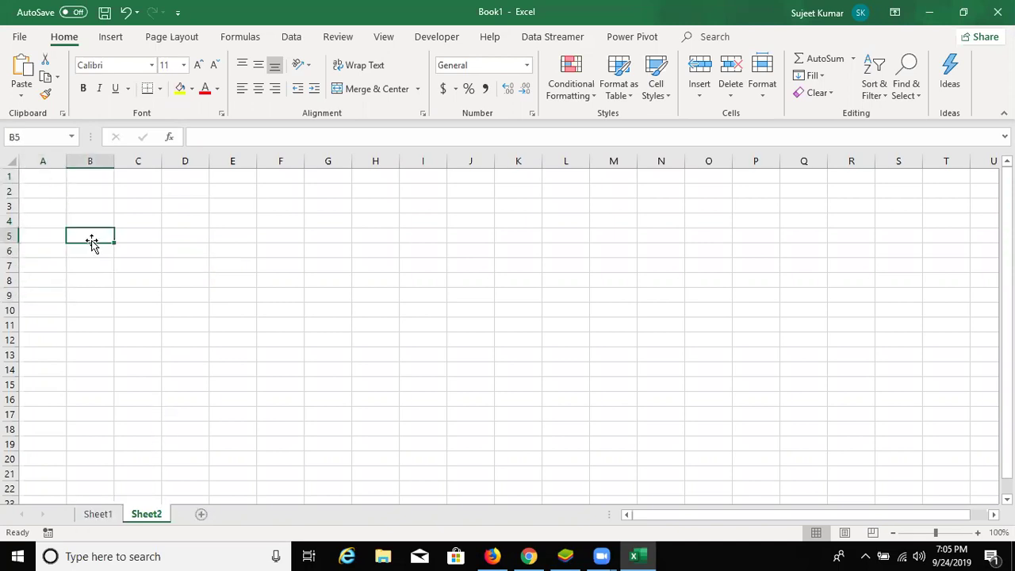
type("=")
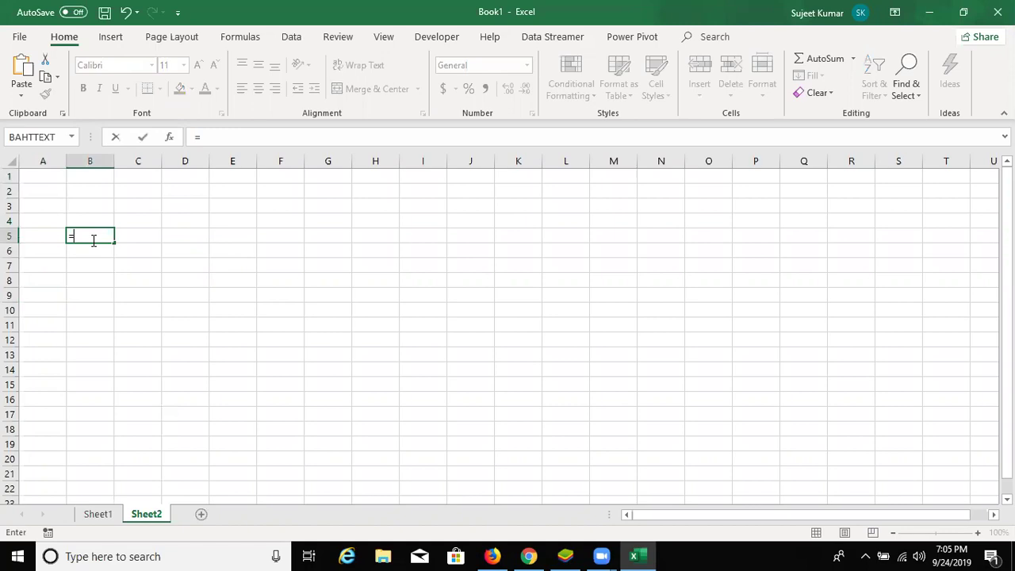
left_click(97, 514)
left_click(51, 179)
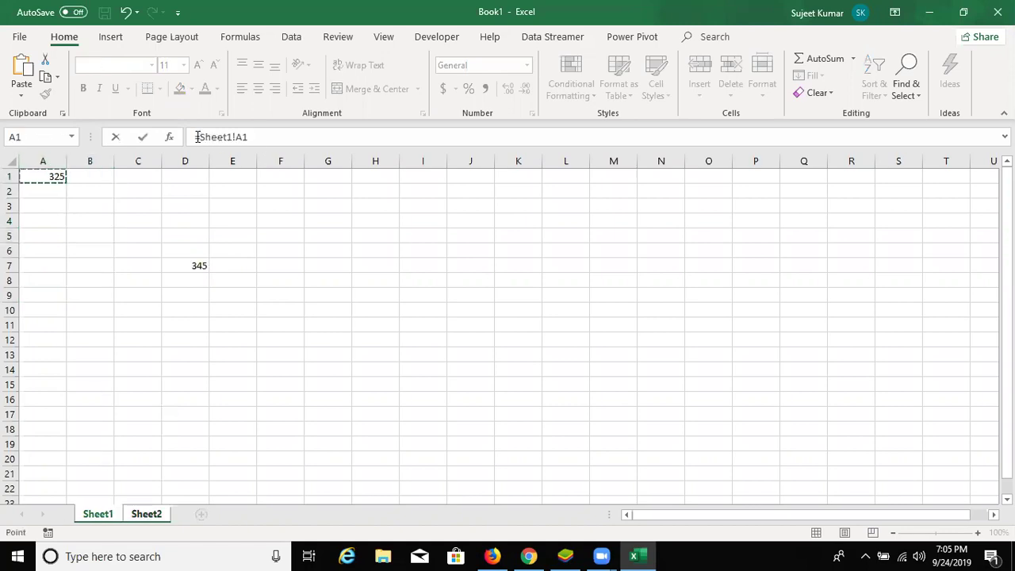
left_click_drag(197, 136, 272, 138)
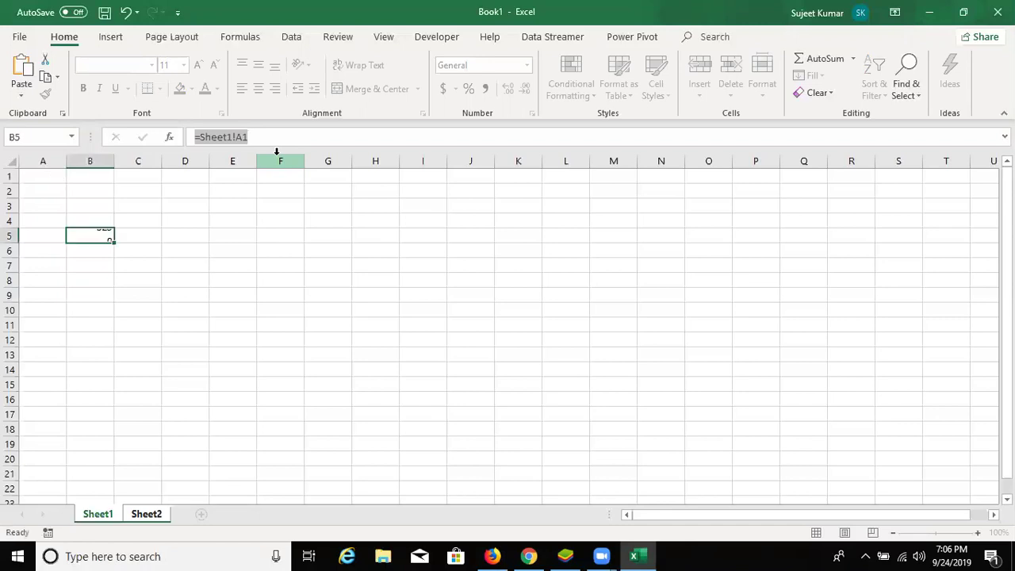
key("Return")
left_click(103, 238)
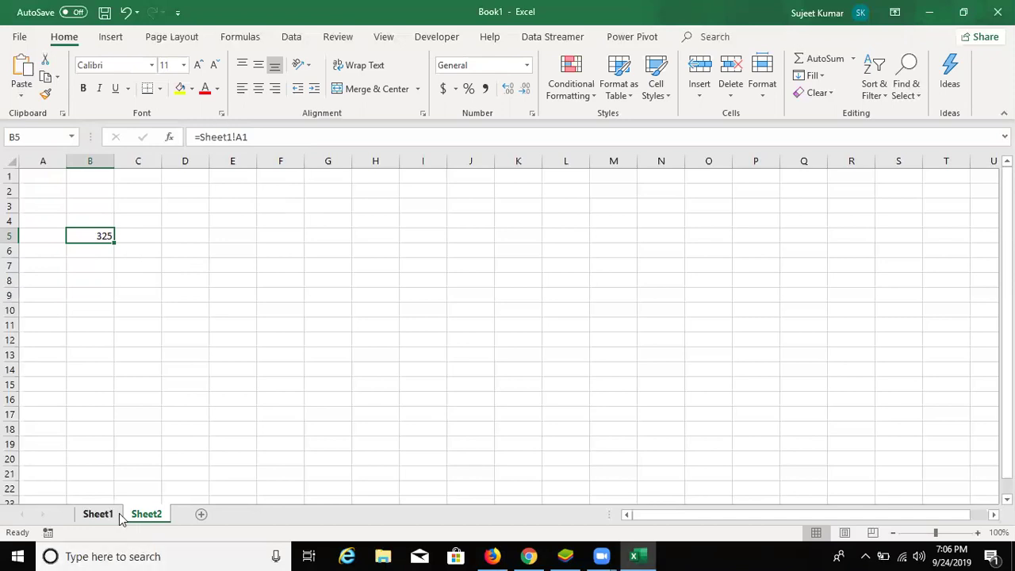
- Start an =A1 formula in Sheet1's D10, then cancel it
left_click(95, 515)
left_click(179, 311)
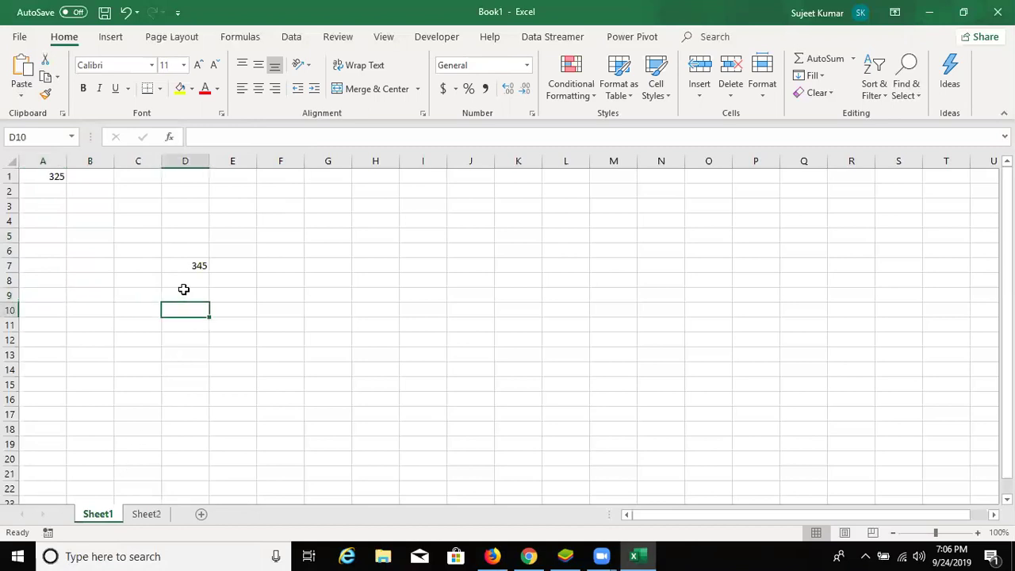
type("=")
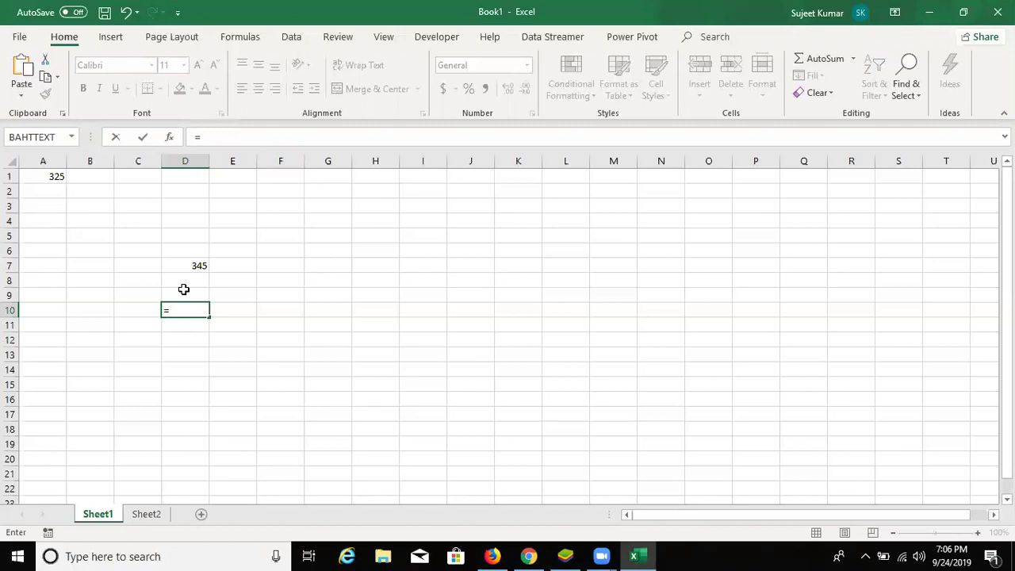
type("a1")
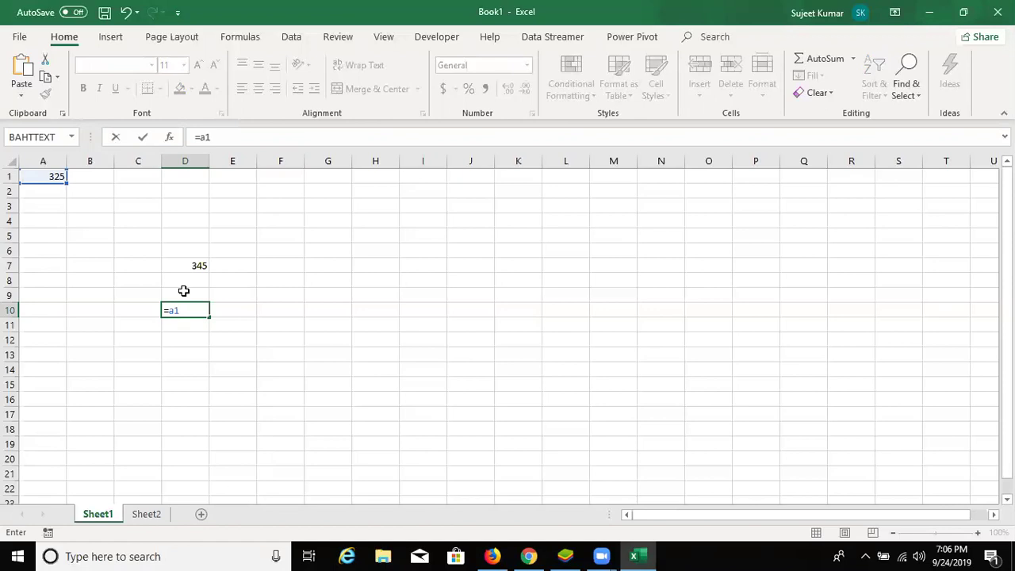
key("Escape")
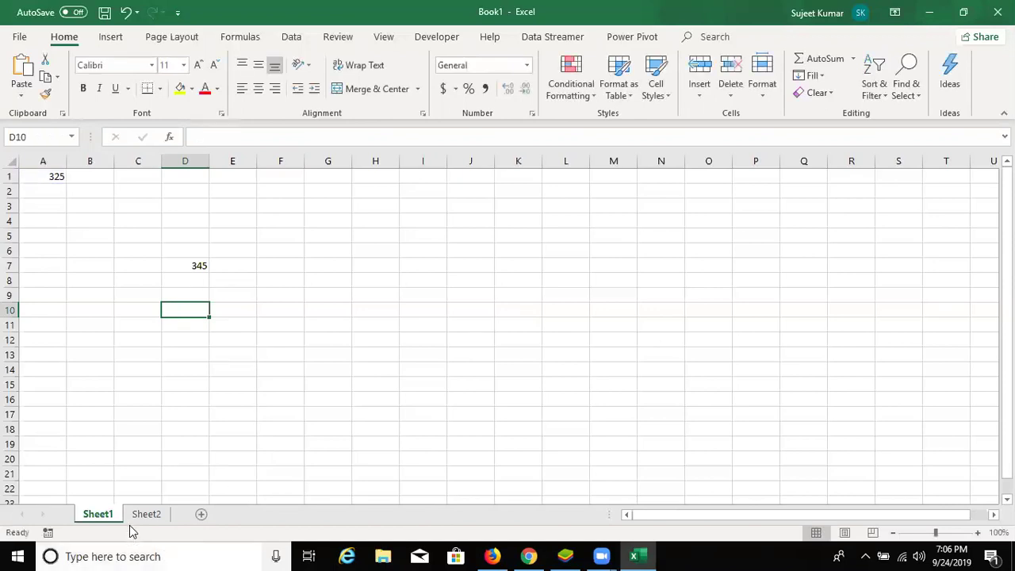
- Reopen the recent Data workbook from Sheet2 and begin a formula in C5
left_click(135, 518)
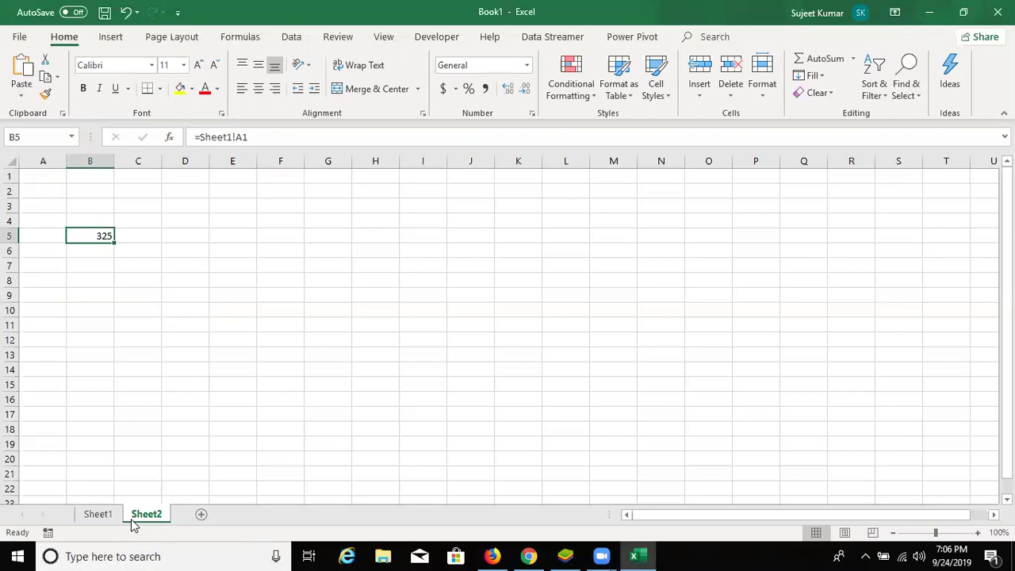
left_click(13, 40)
left_click(45, 137)
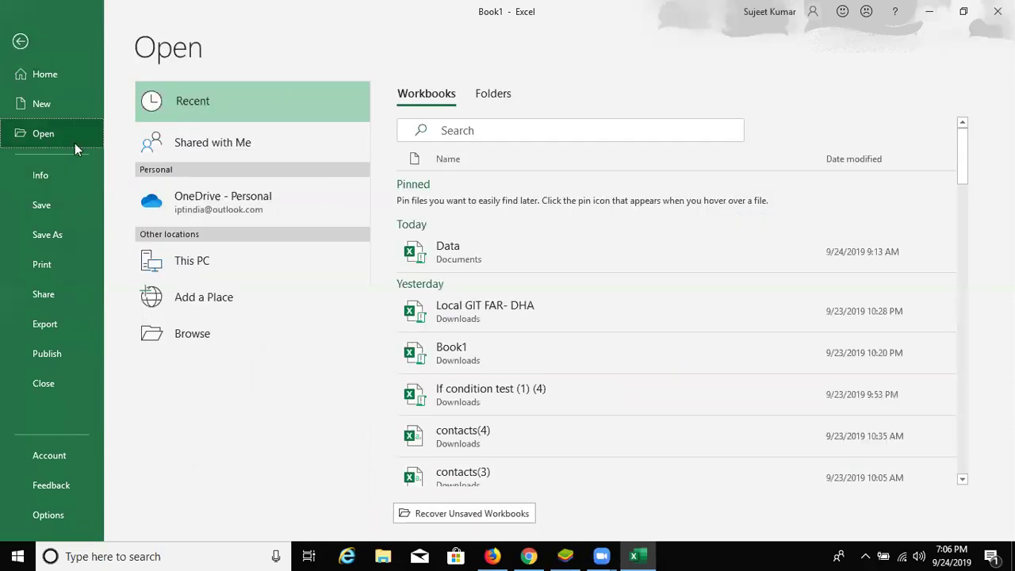
left_click(452, 268)
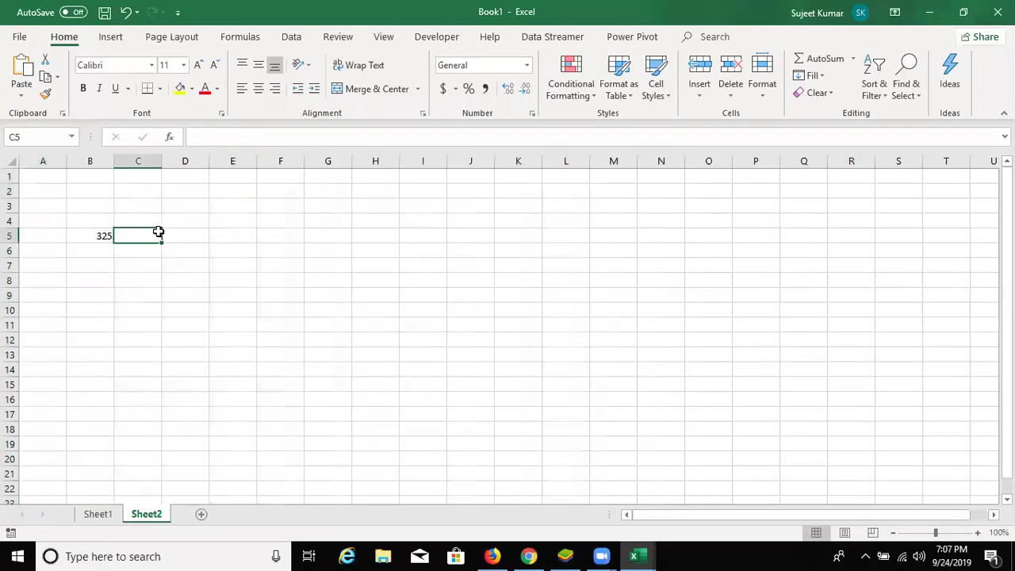
type("=")
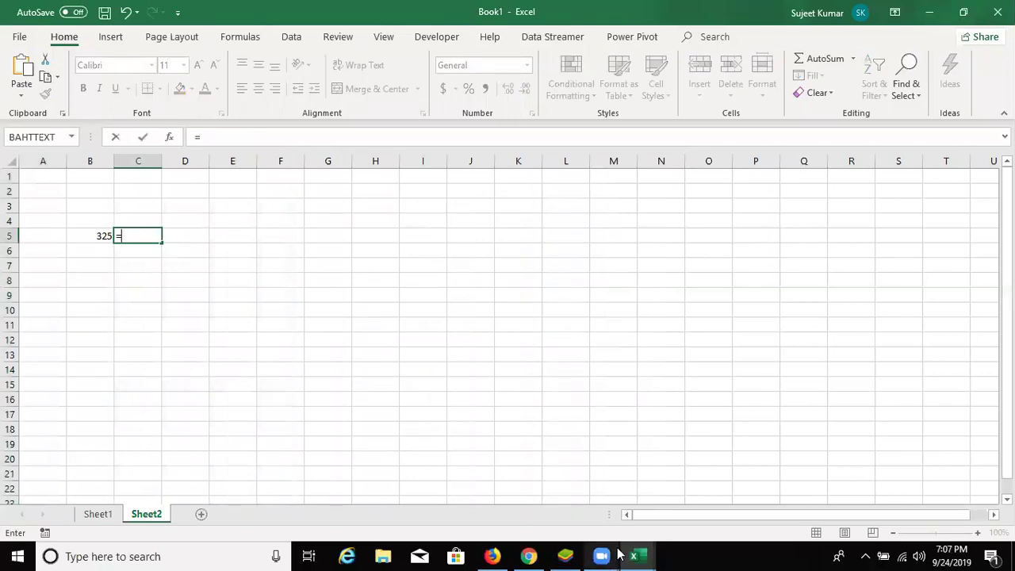
- Link C5 to cell H6 of the Data workbook, giving =Data.xlsm!$H$6
mouse_move(639, 555)
mouse_move(672, 522)
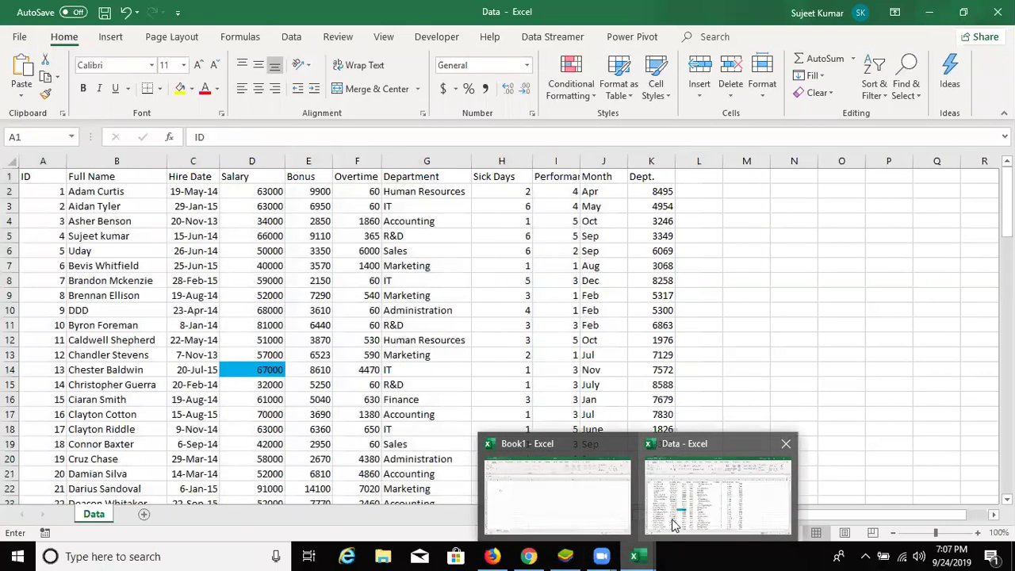
left_click(644, 554)
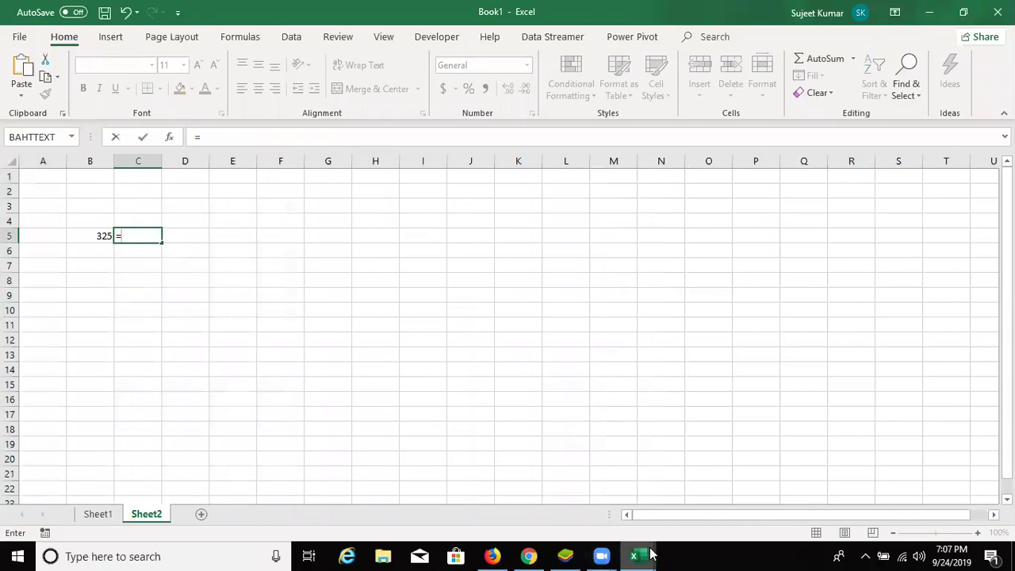
left_click(718, 495)
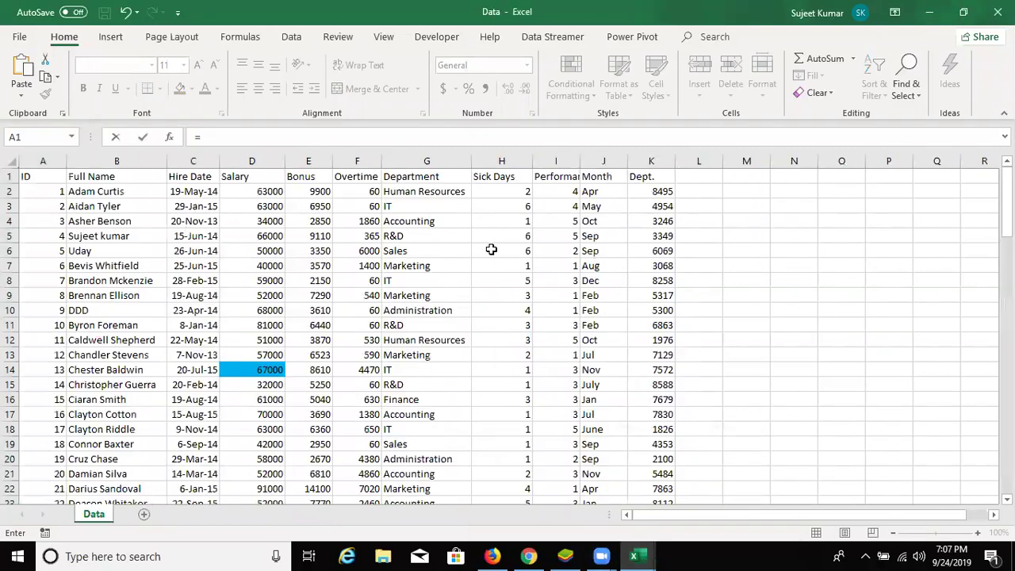
left_click(502, 251)
key("Return")
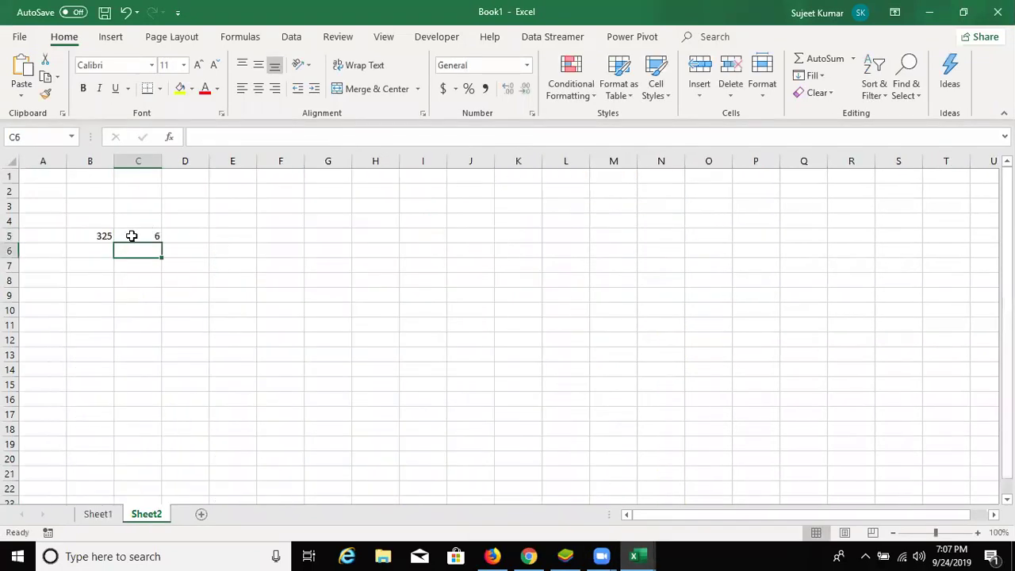
- Inspect C5's external reference formula without changing it
left_click(131, 236)
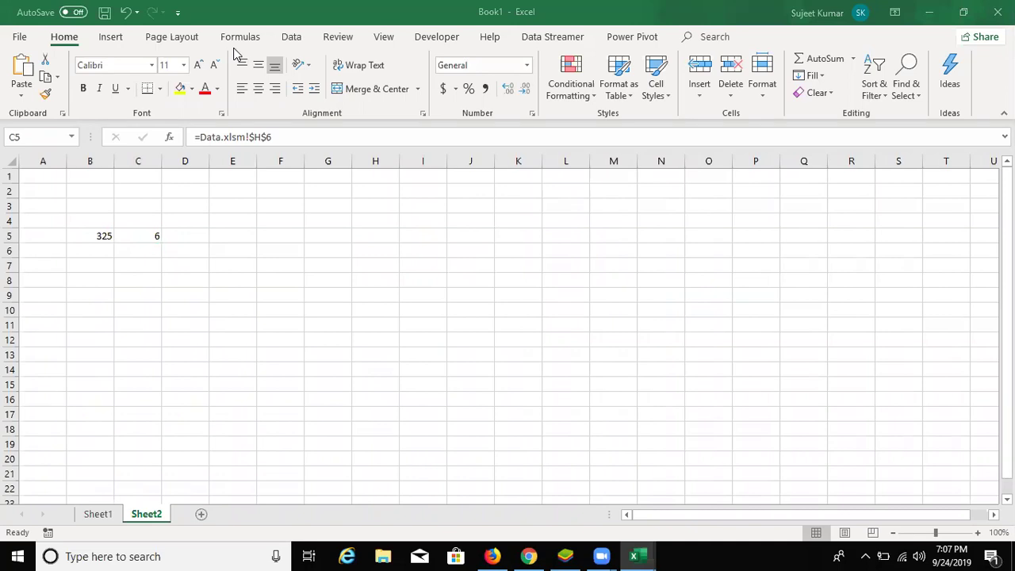
left_click(146, 236)
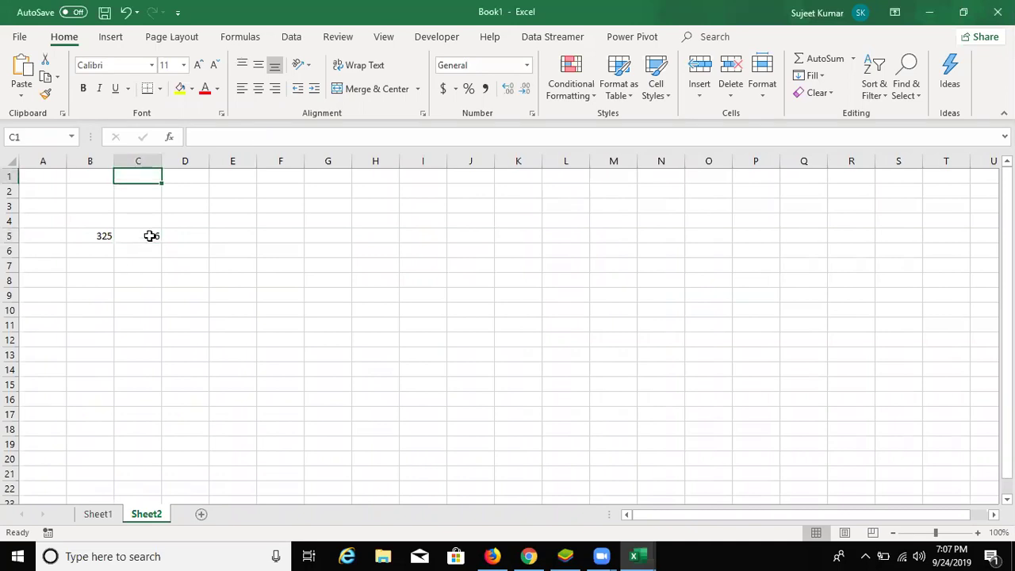
double_click(148, 235)
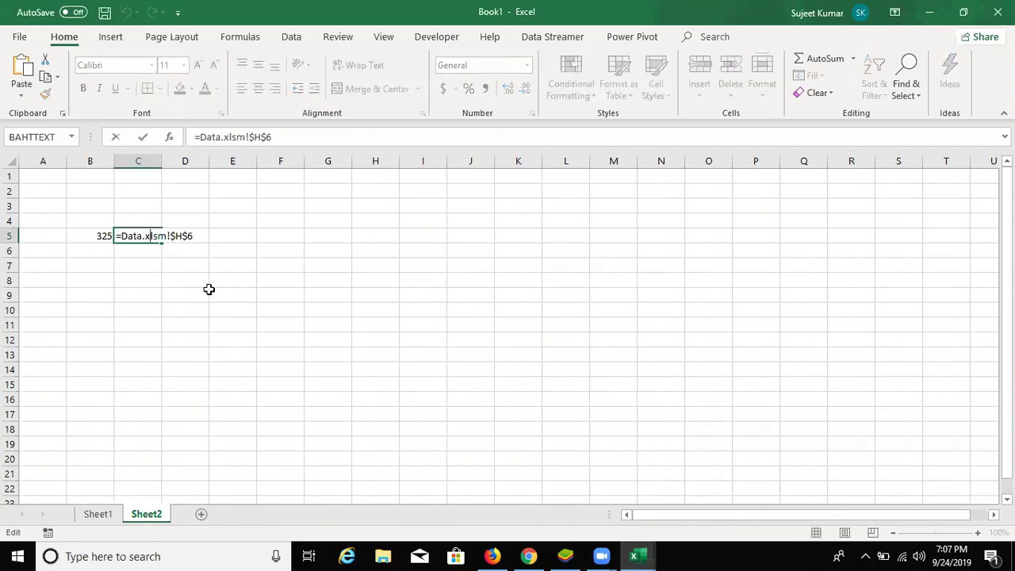
key("Escape")
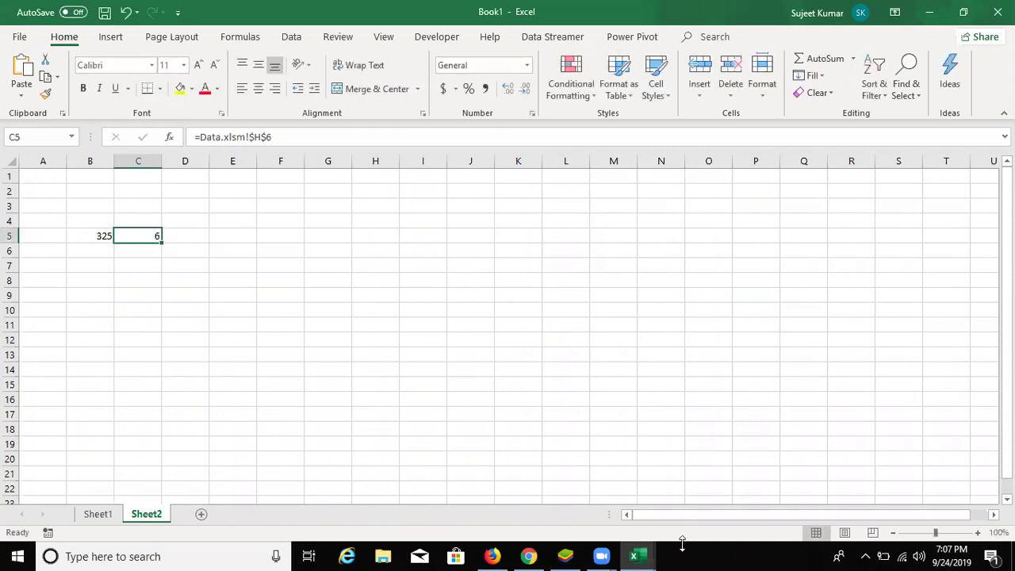
- Switch back to the Data workbook and deselect its employee table
mouse_move(639, 555)
left_click(687, 516)
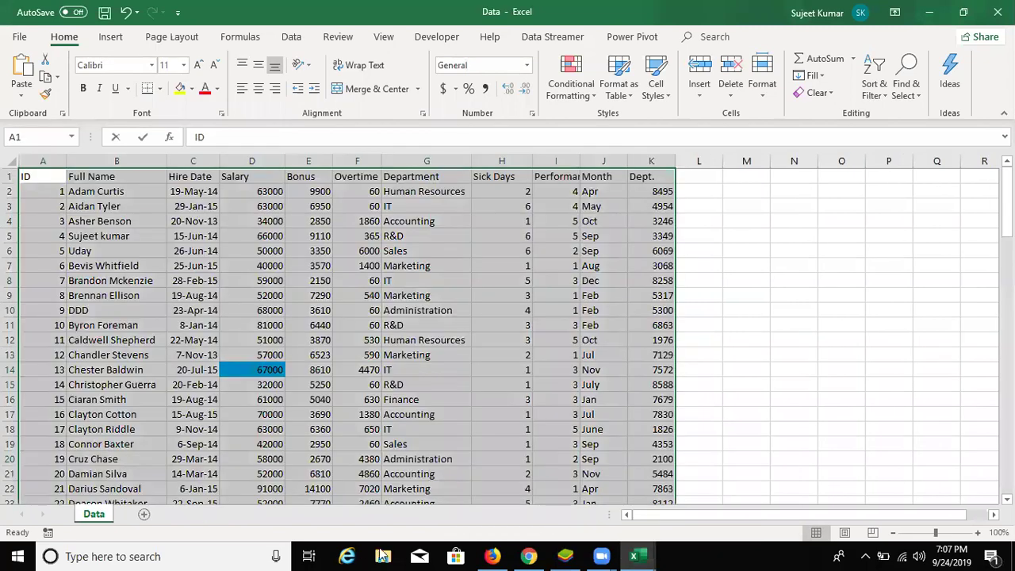
left_click(386, 381)
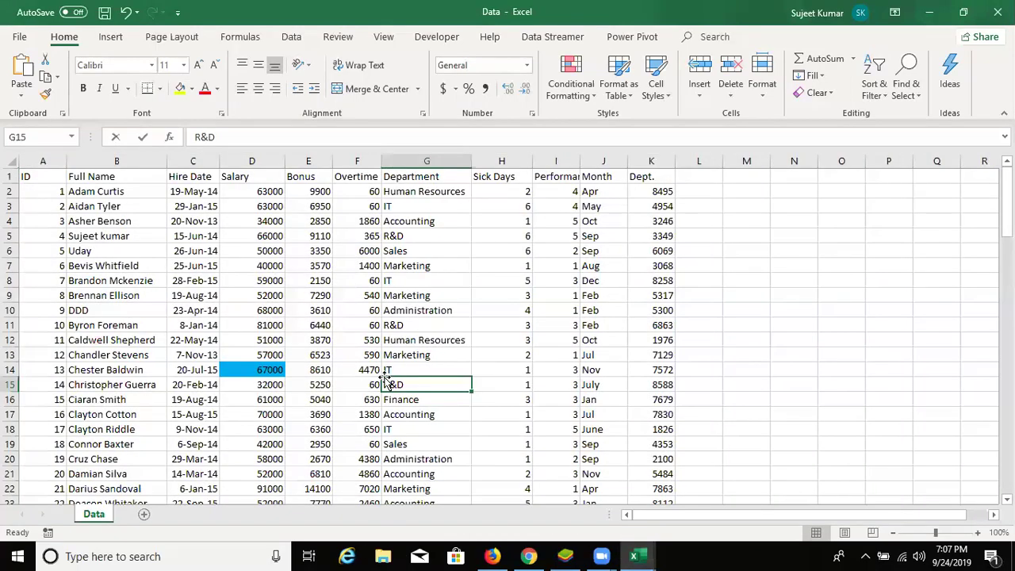
key("ctrl+Tab")
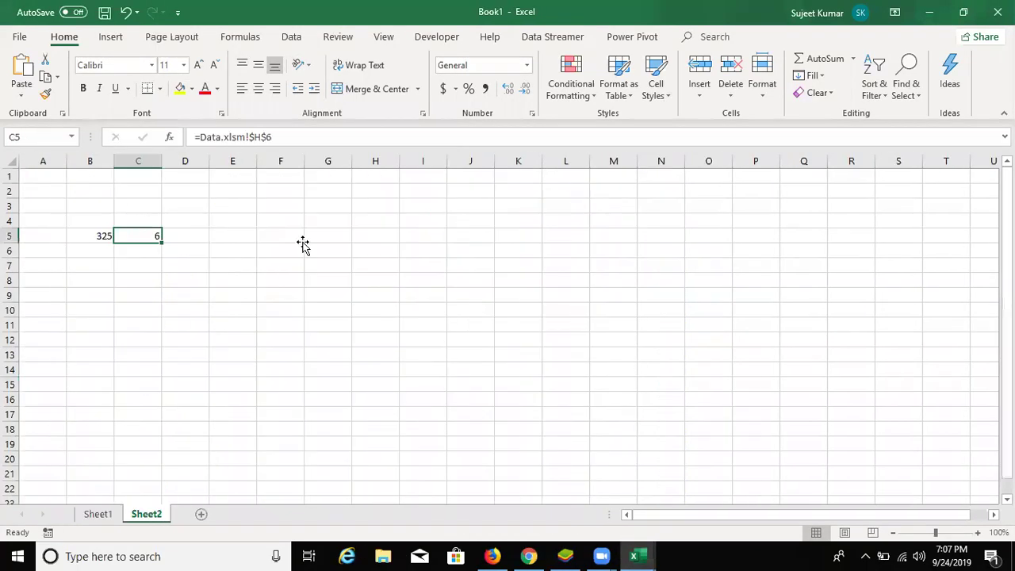
- Close the Data workbook and review C5's full-path link to Data.xlsm cell $H$6
key("ctrl+Tab")
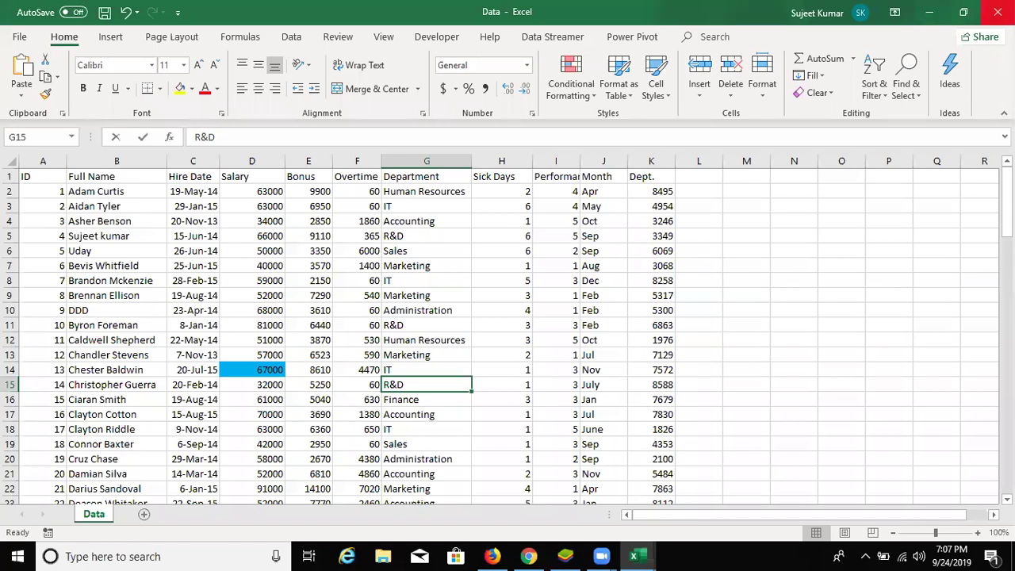
key("ctrl+Tab")
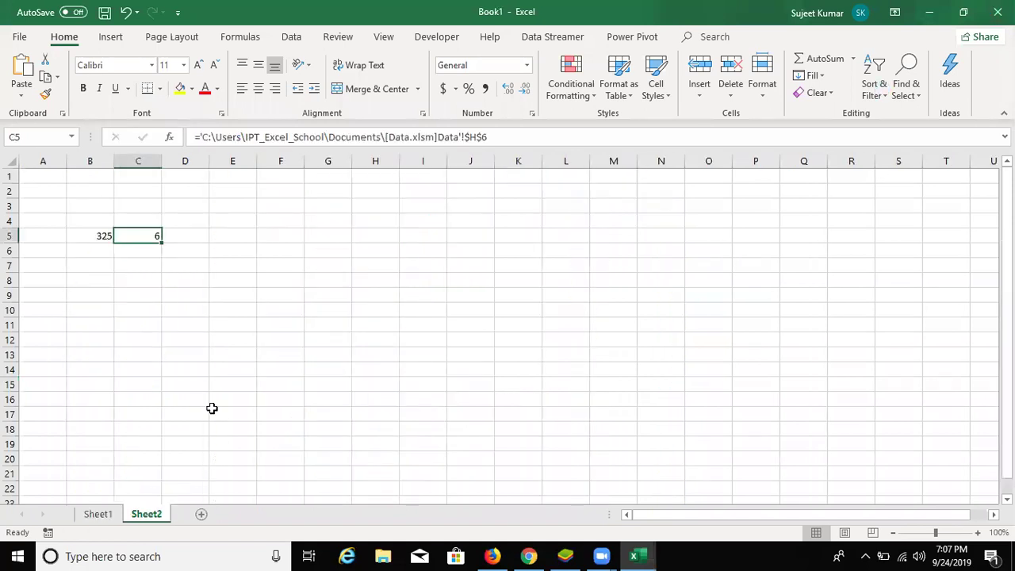
double_click(141, 235)
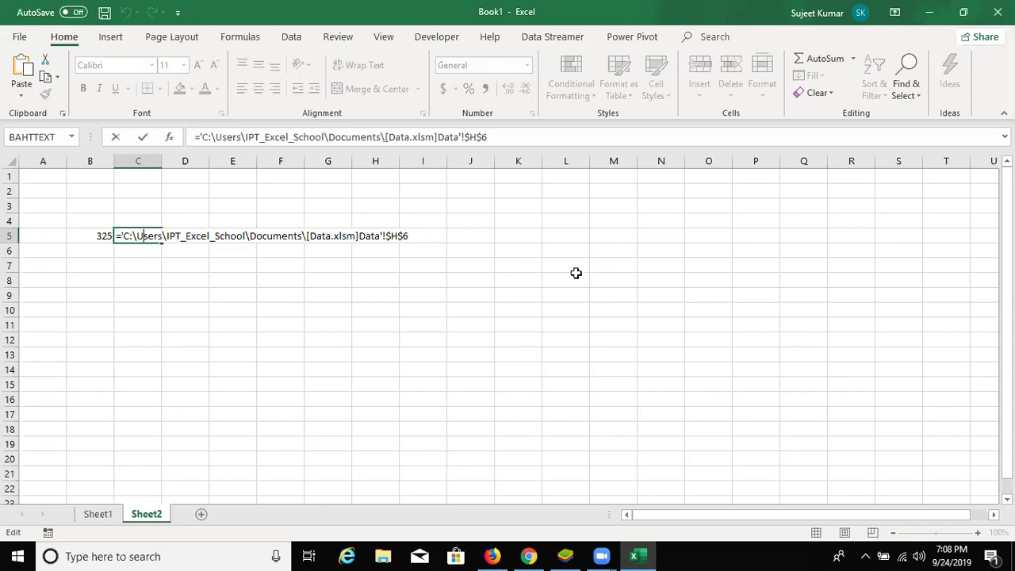
key("ctrl+Return")
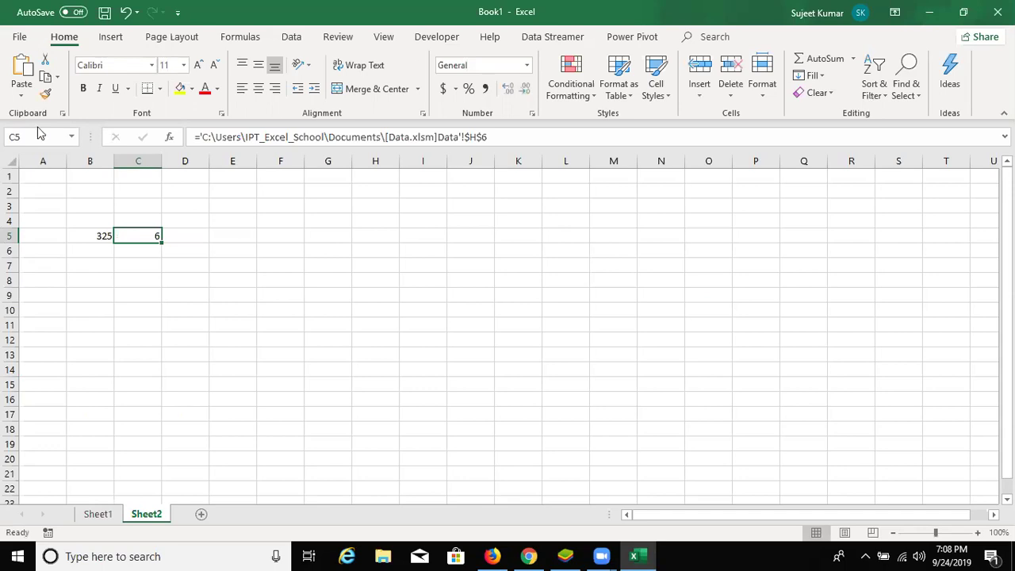
key("alt+f")
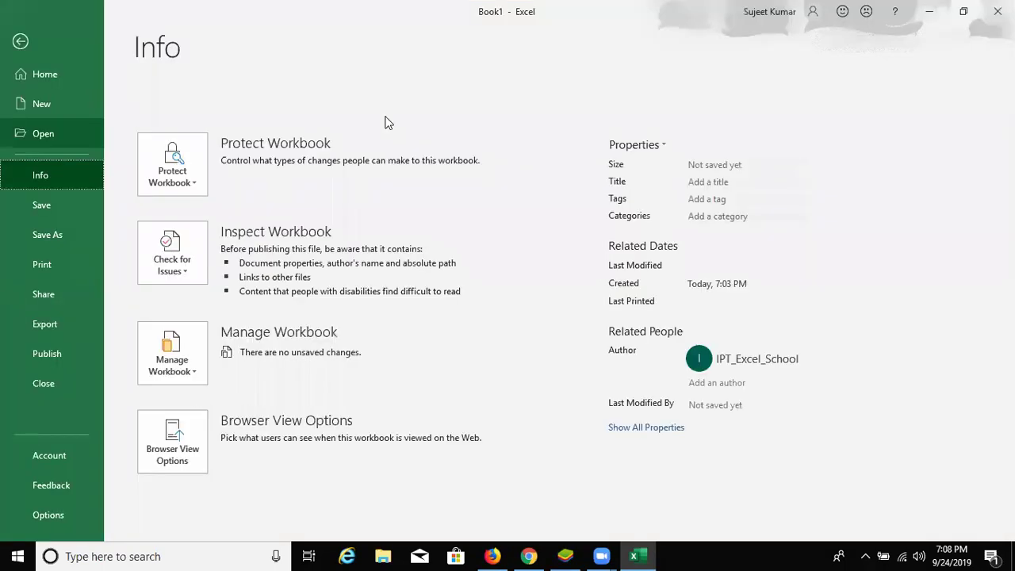
- Reopen Data from recent files, close it again, and select A1:E10 on Sheet1 for clearing
key("ctrl+o")
left_click(468, 250)
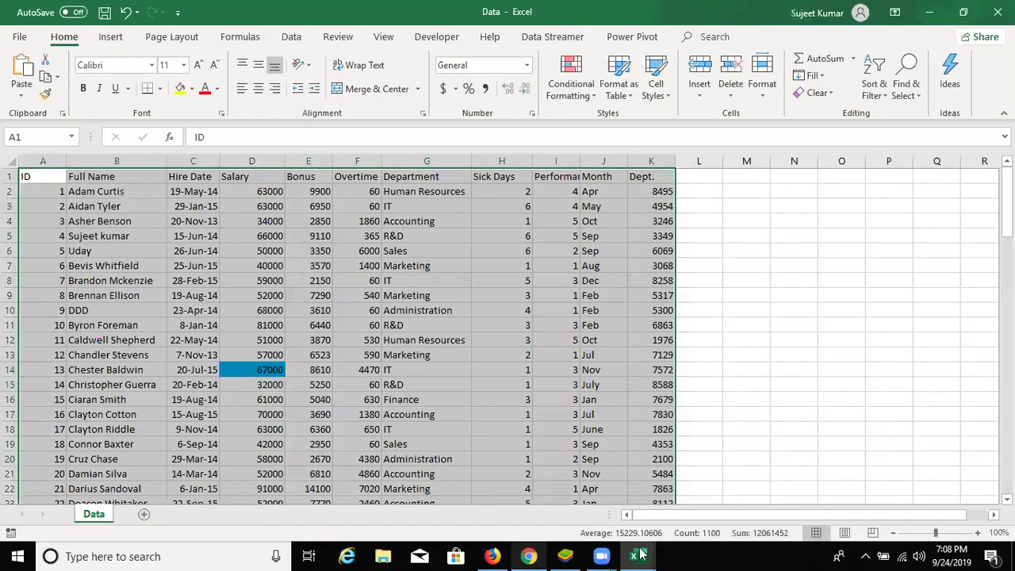
mouse_move(601, 522)
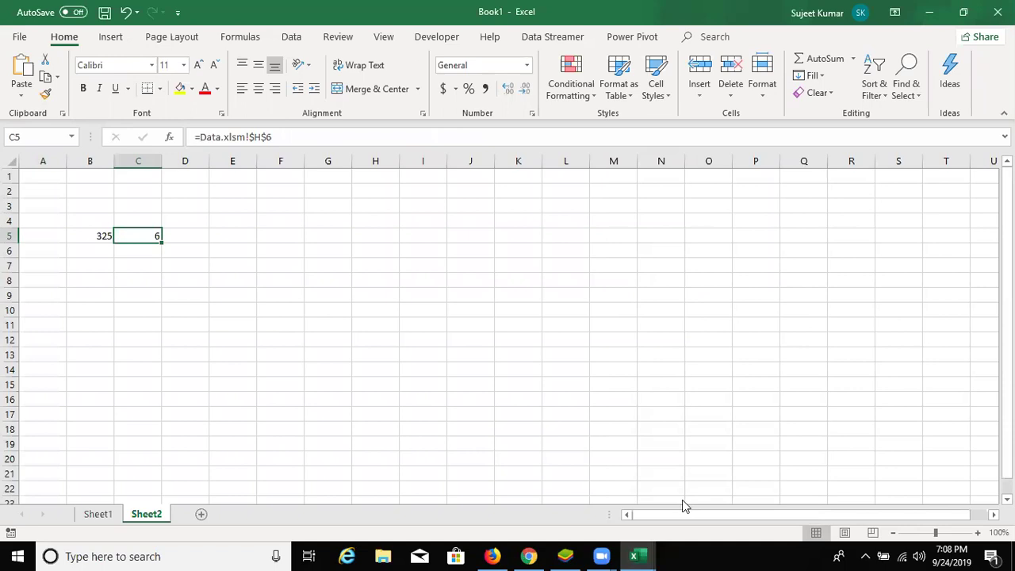
left_click(634, 556)
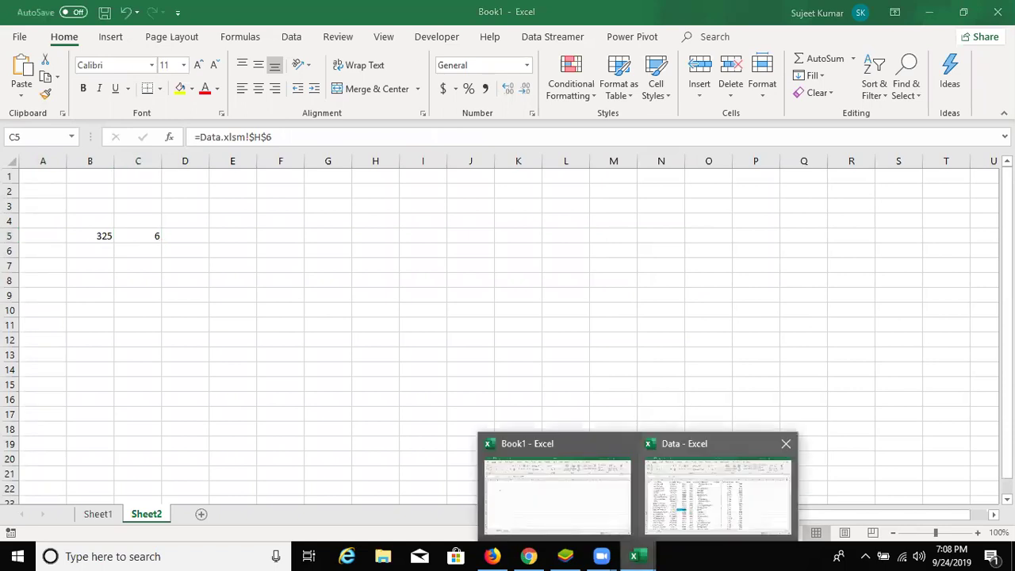
left_click(718, 496)
key("ctrl+w")
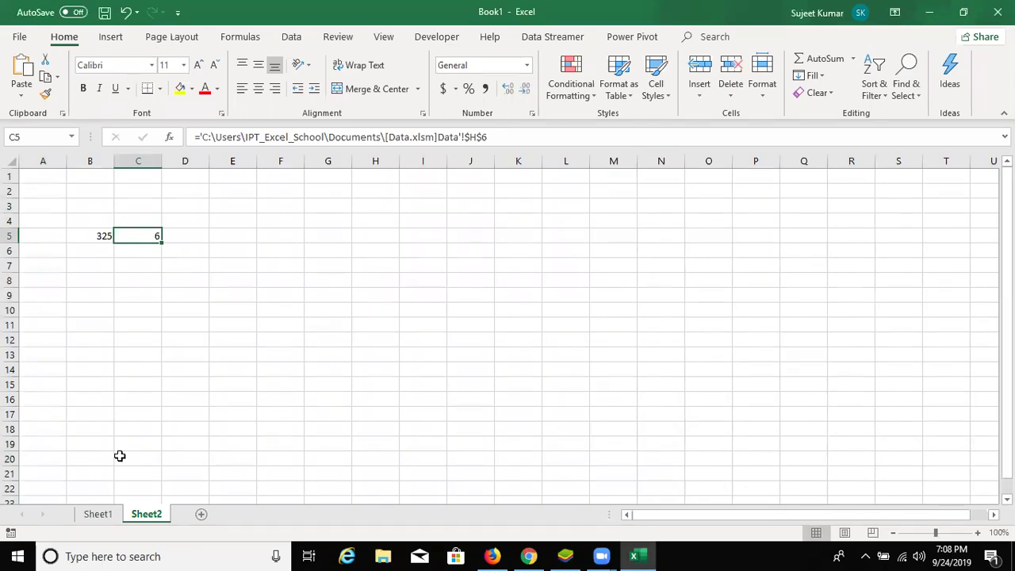
key("ctrl+Page_Up")
left_click_drag(48, 178, 253, 319)
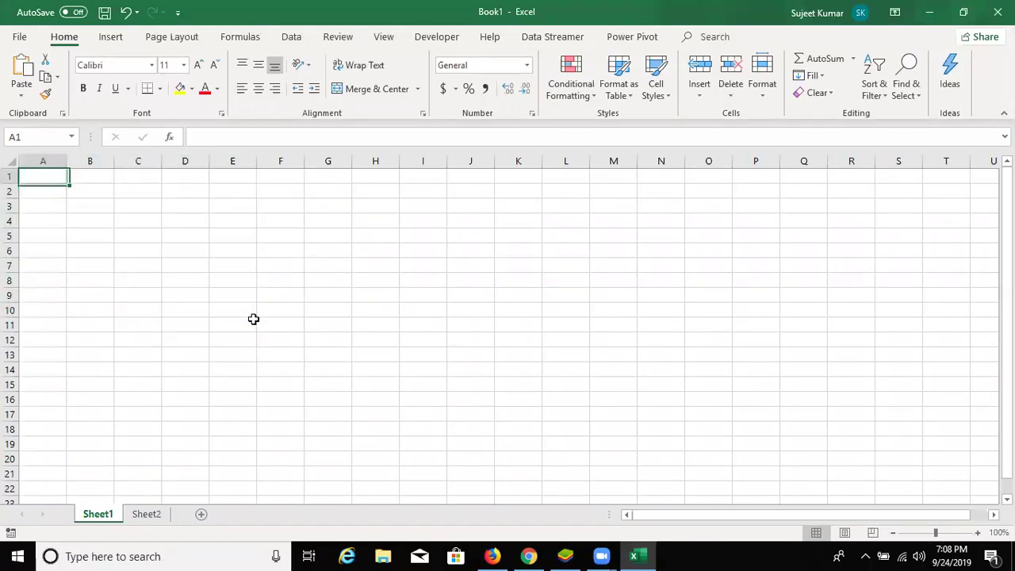
- Fill A1:A10 with 85, 36, 52, 25, 63, 12, 36, 52, 12, 63
type("85")
key("Return")
type("36")
key("Return")
type("52")
key("Return")
type("25")
key("Return")
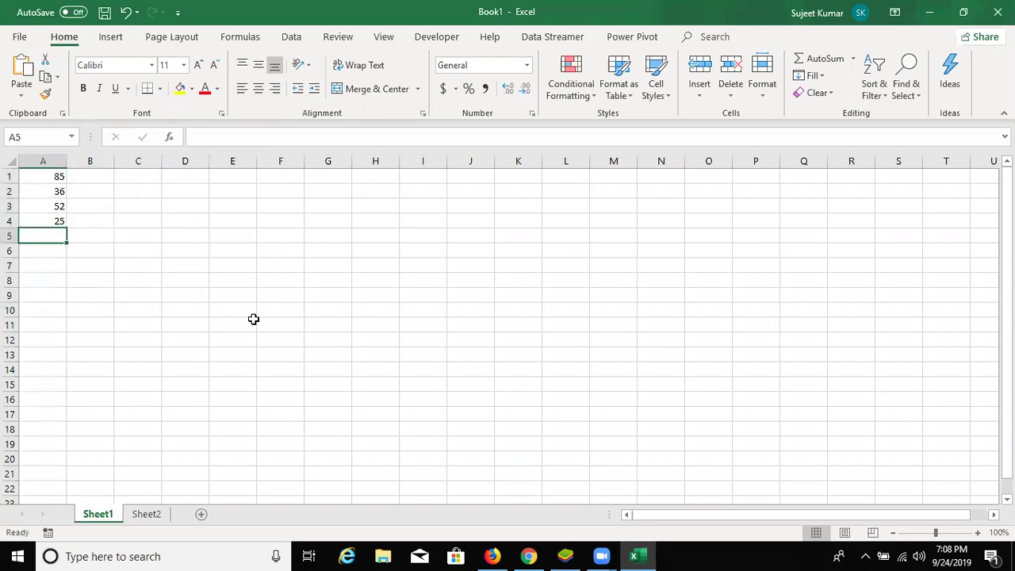
type("63")
key("Return")
type("12")
key("ctrl+Return")
key("Return")
type("36")
key("Return")
type("52")
key("ctrl+Return")
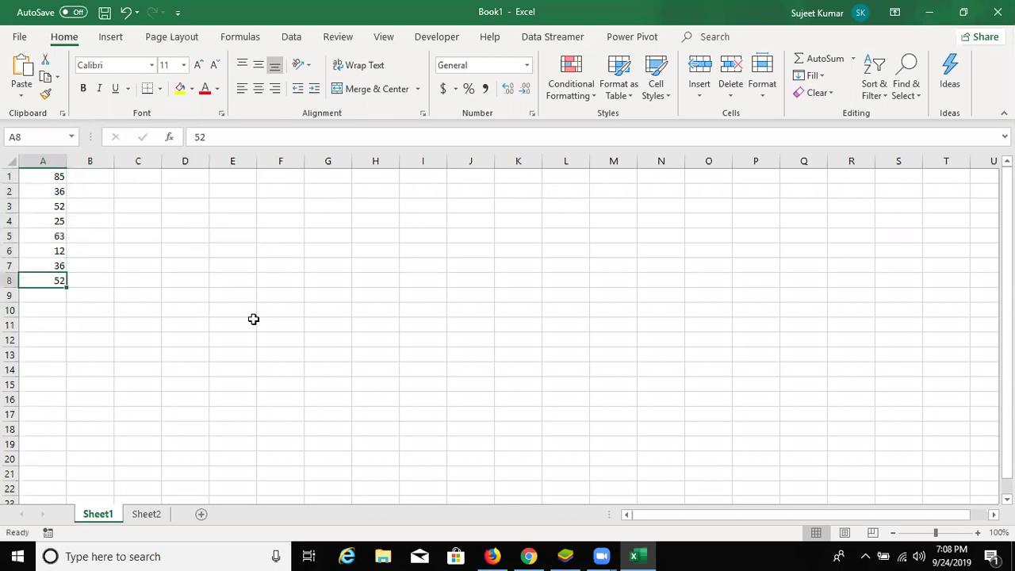
key("Return")
type("12")
key("Return")
type("6")
type("3")
key("Return")
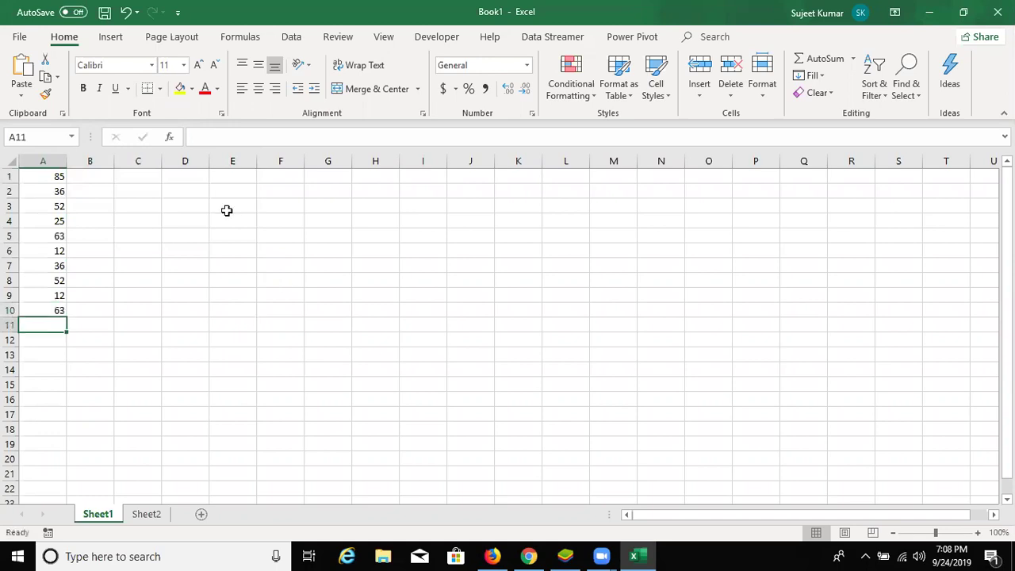
- Put 20 in C3, 30 in D3, and the formula =20+30 in E3
left_click(229, 208)
type("=2")
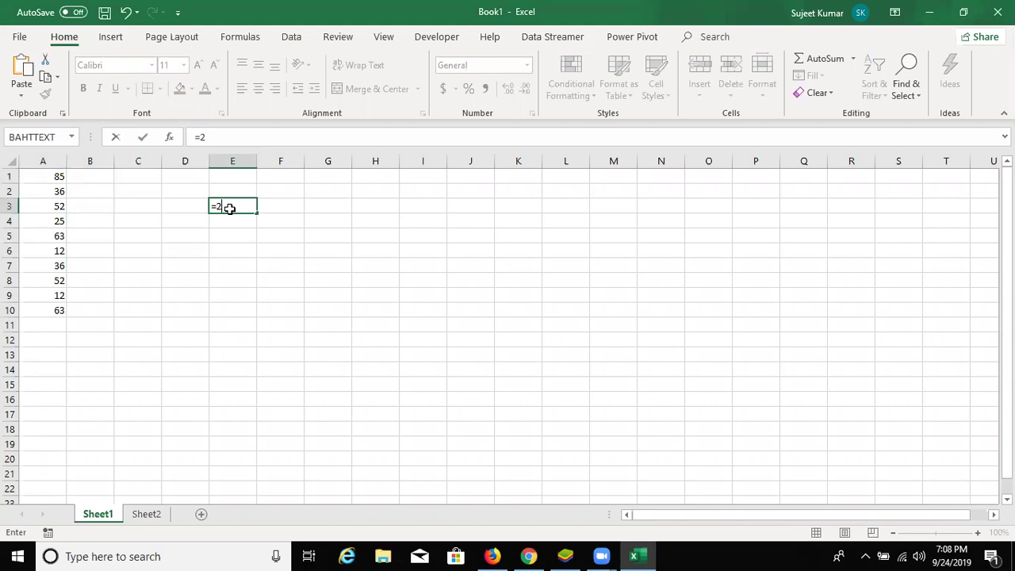
key("Escape")
key("Left")
key("Left")
type("20")
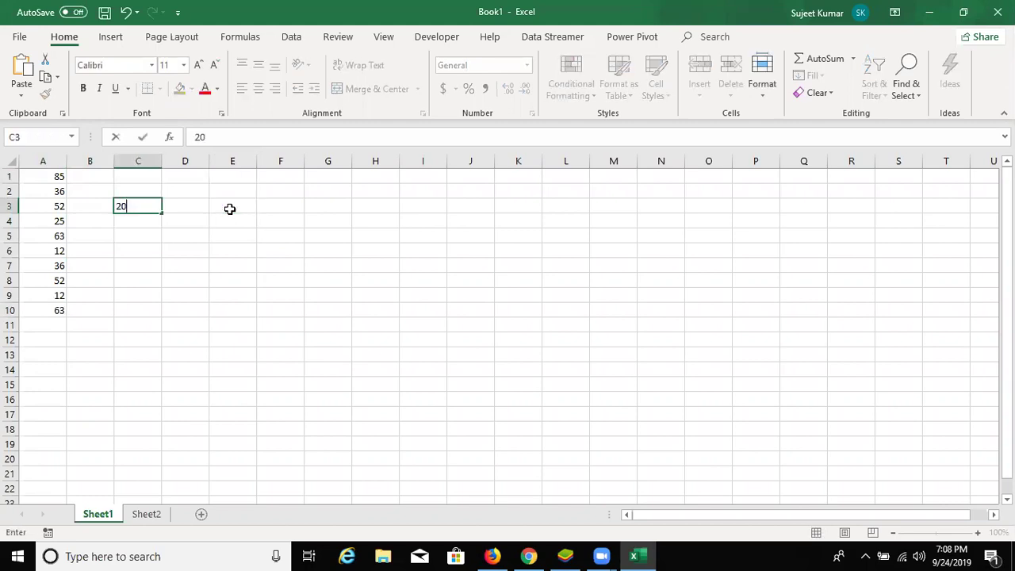
key("Tab")
type("30")
key("Tab")
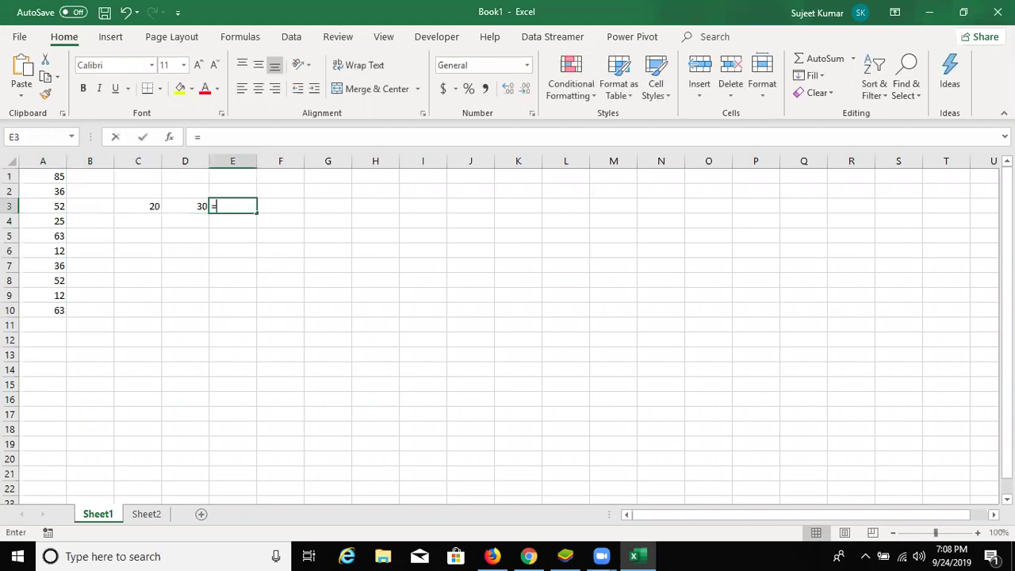
type("=20+30")
key("ctrl+Return")
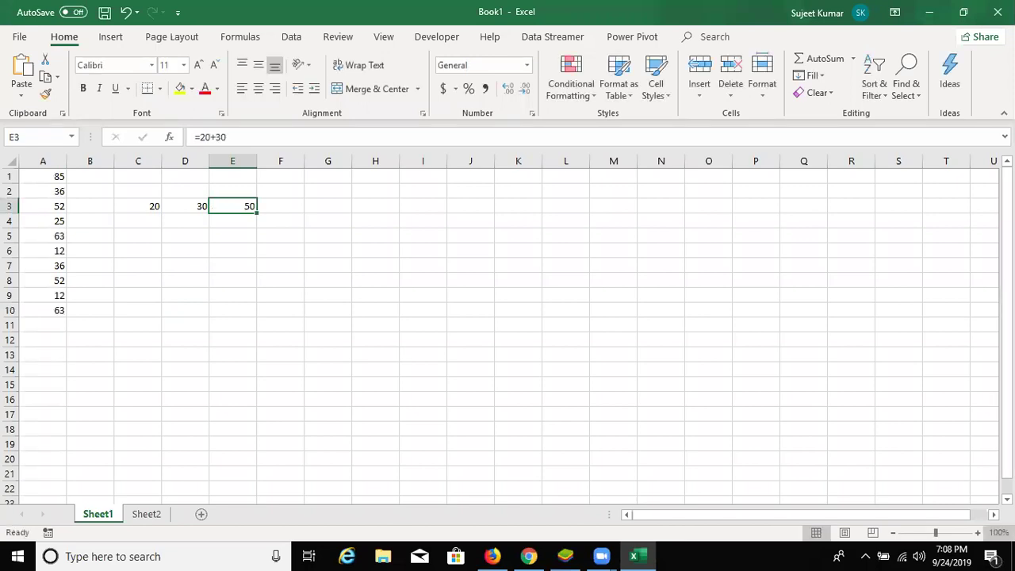
key("Return")
- Enter =C3+D3 in E4 by referencing the two cells
type("=")
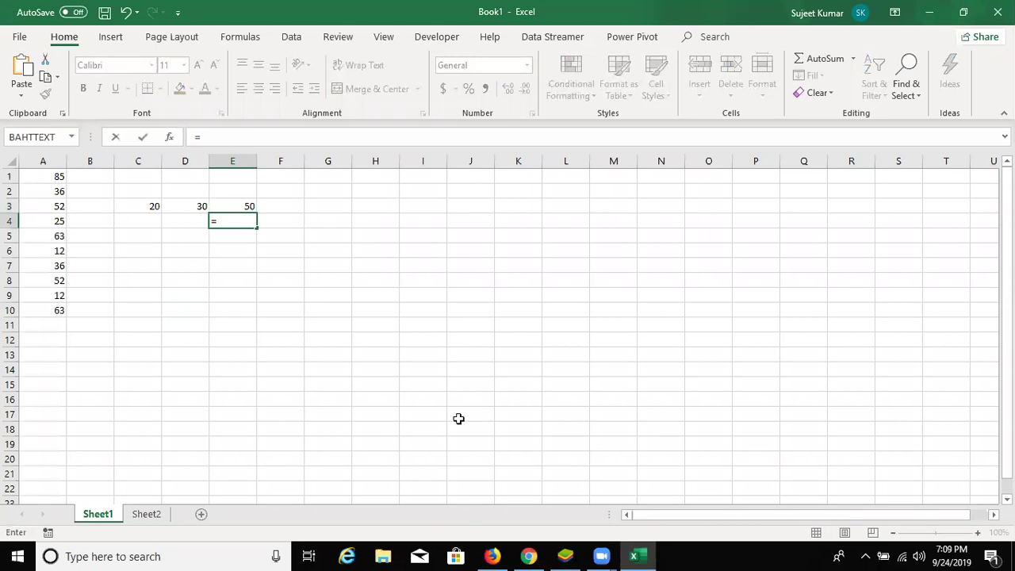
left_click(150, 206)
type("+")
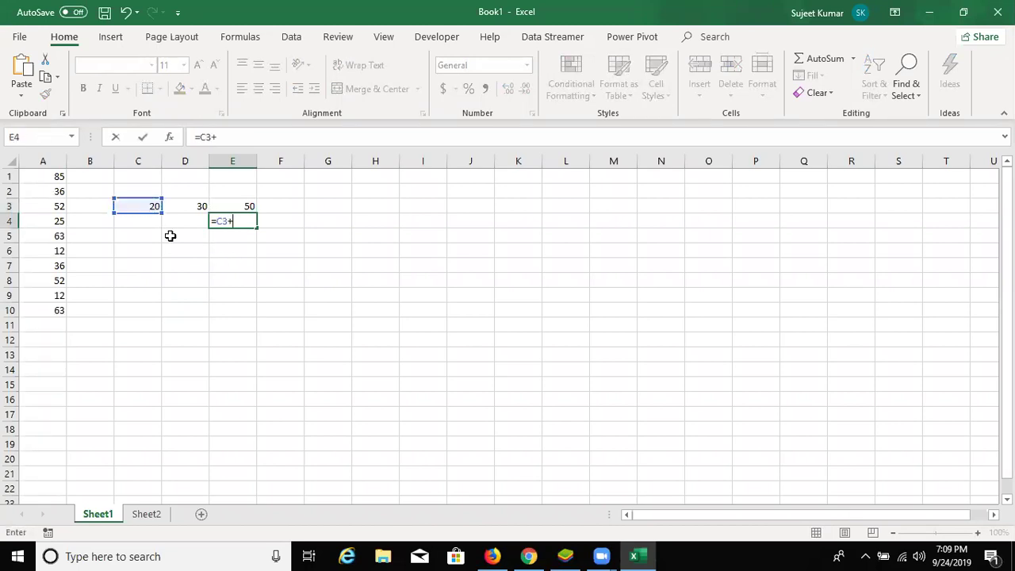
left_click(186, 209)
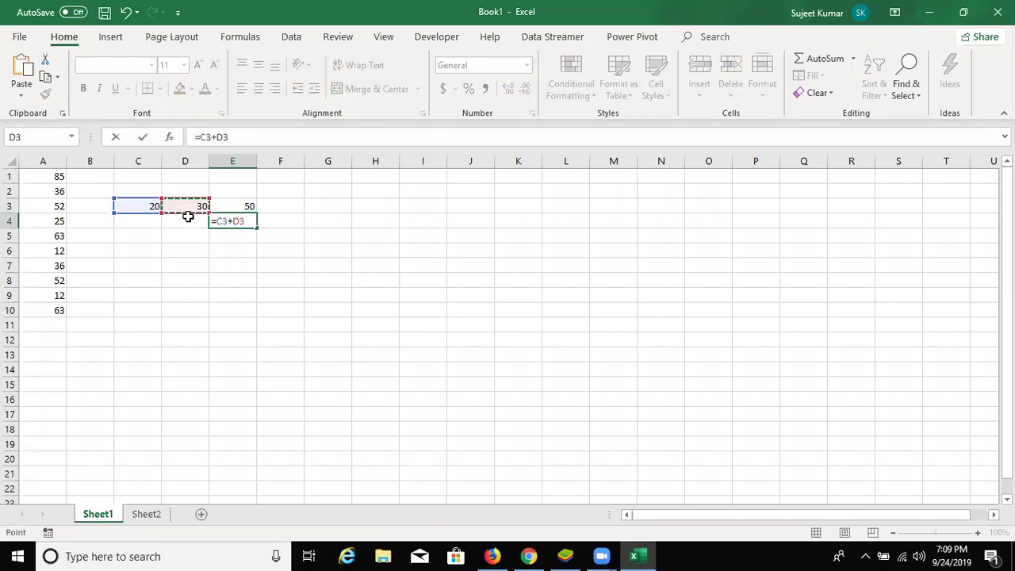
key("Return")
key("Up")
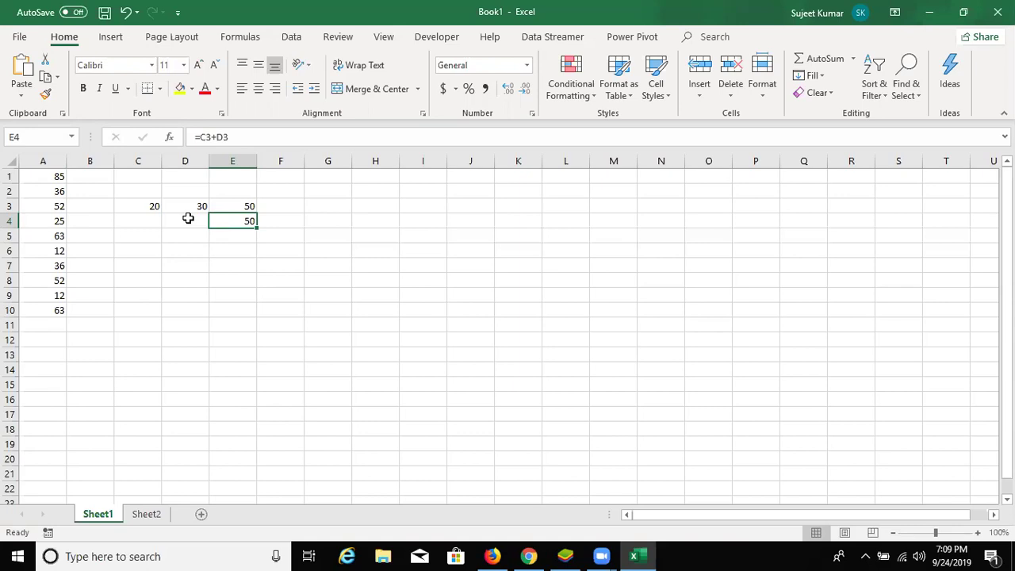
- Change C3 to 30 and compare E4's updated sum of 60 with E3's fixed 50
key("Up")
key("Left")
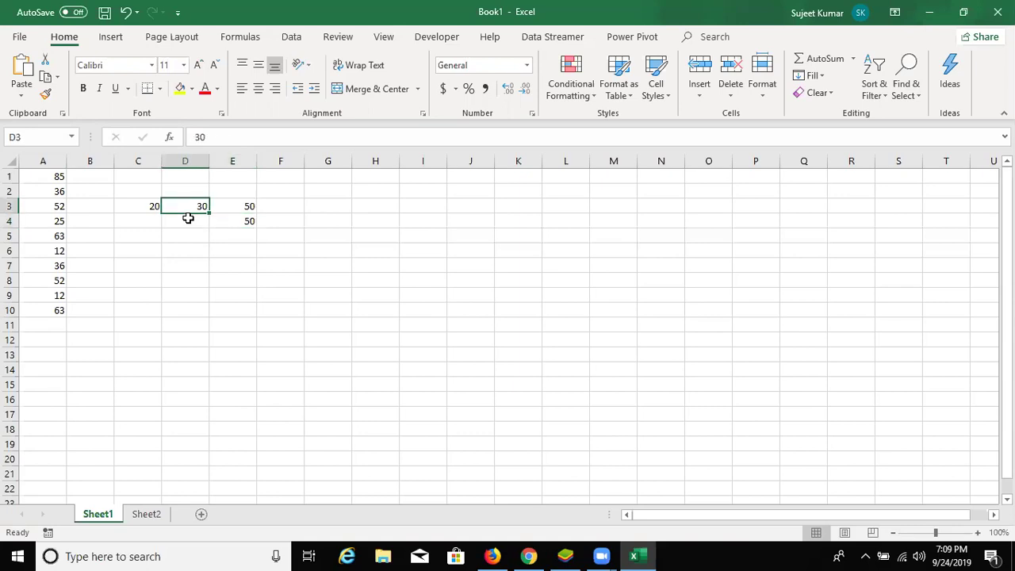
key("Left")
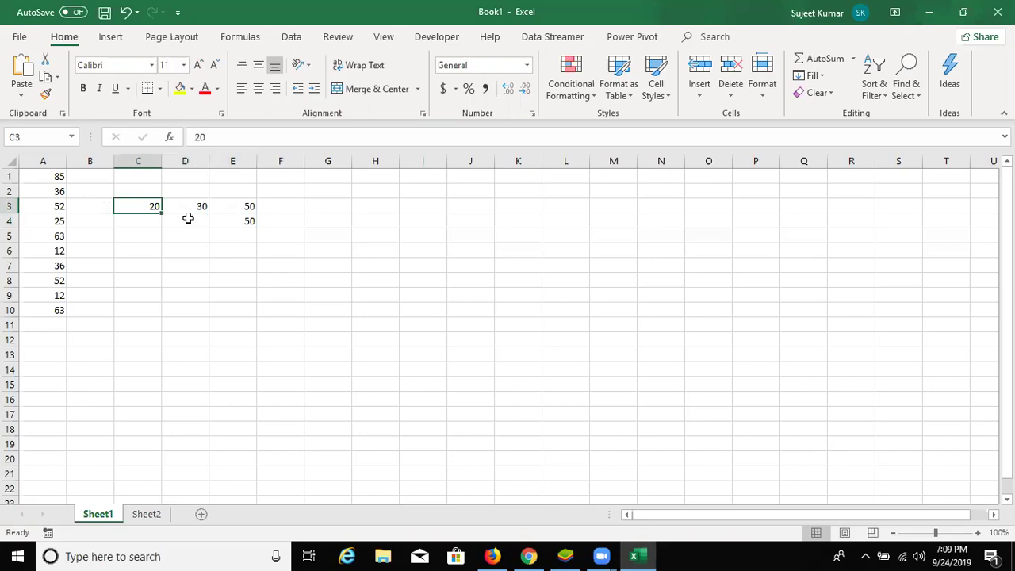
type("30")
key("Return")
key("Right")
key("Right")
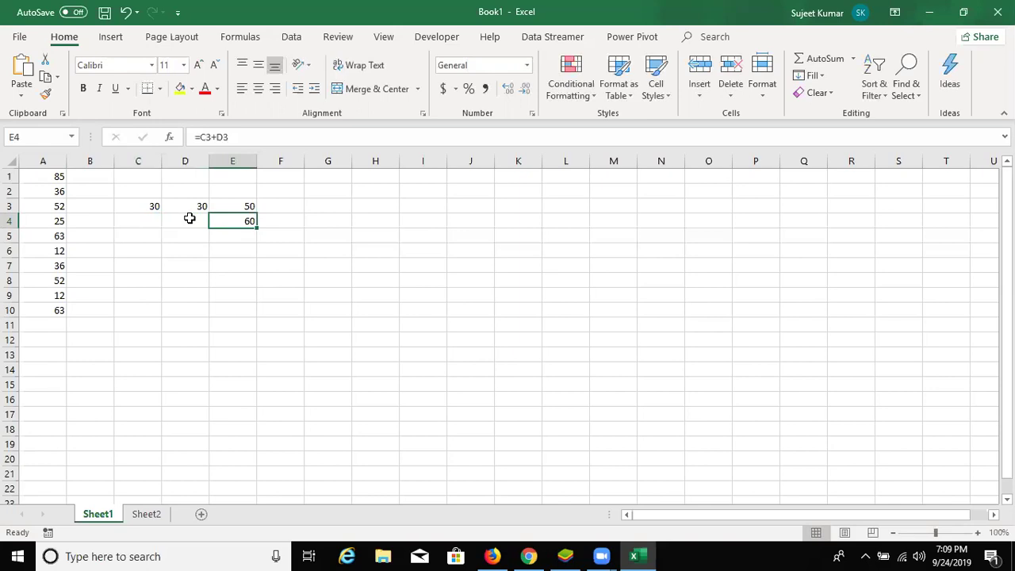
key("Up")
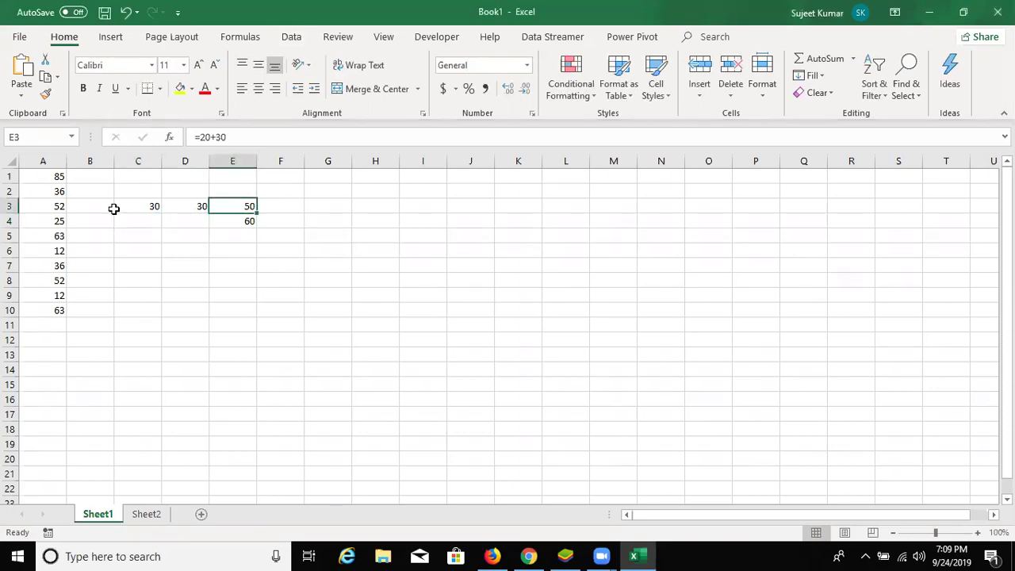
- Delete the sample values in C2:F4 and move through the column A data
left_click_drag(125, 188, 254, 230)
key("Delete")
key("ctrl+Home")
key("Right")
key("Left")
key("ctrl+Down")
key("ctrl+Up")
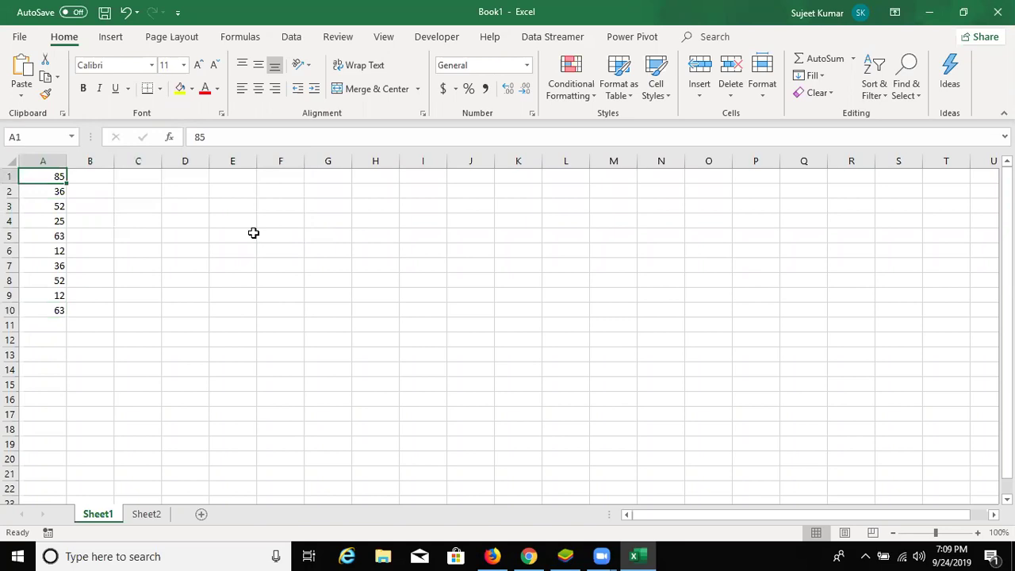
- Enter the formula =A1+20 in B1, showing 105
key("Right")
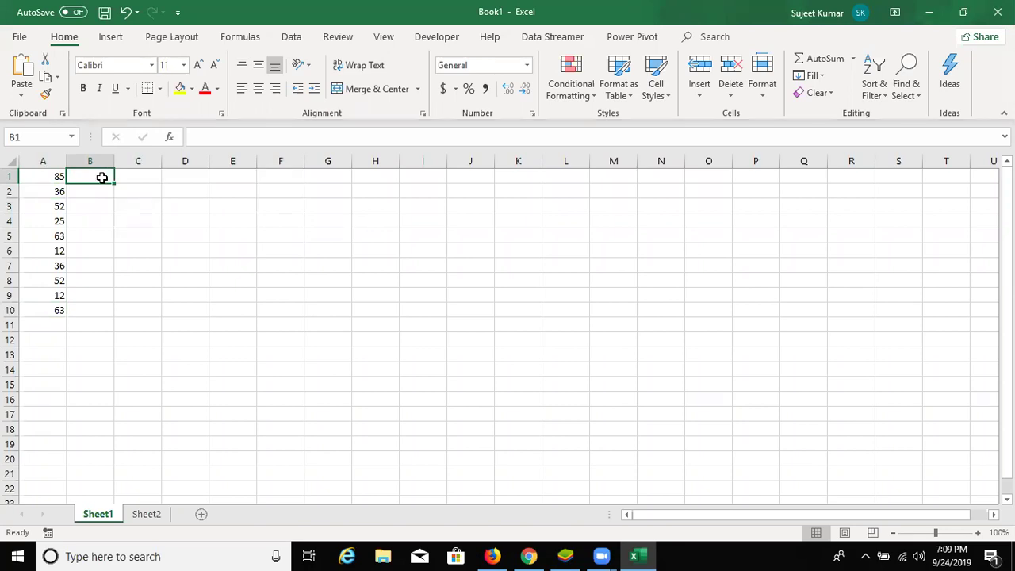
type("=")
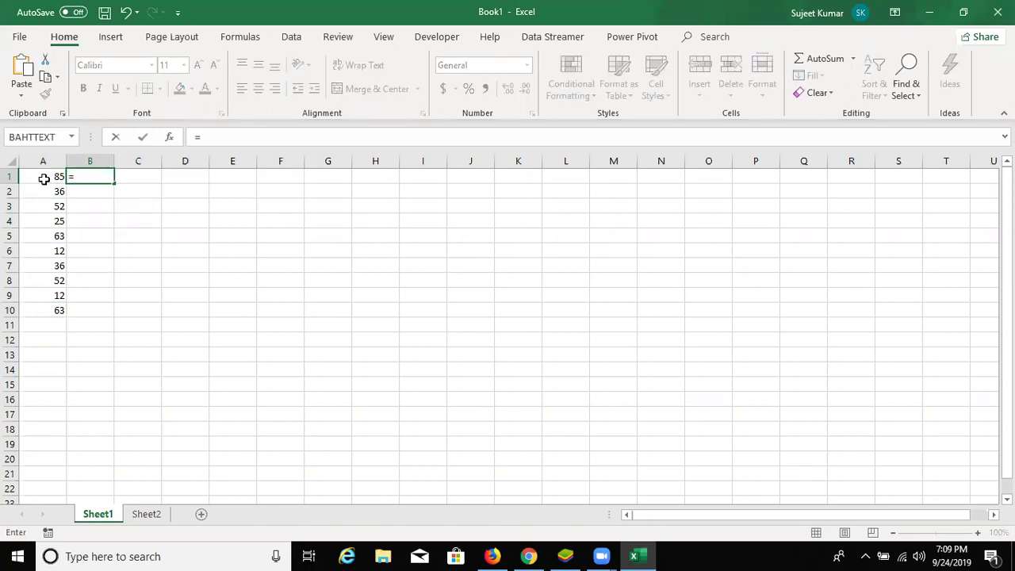
left_click(43, 176)
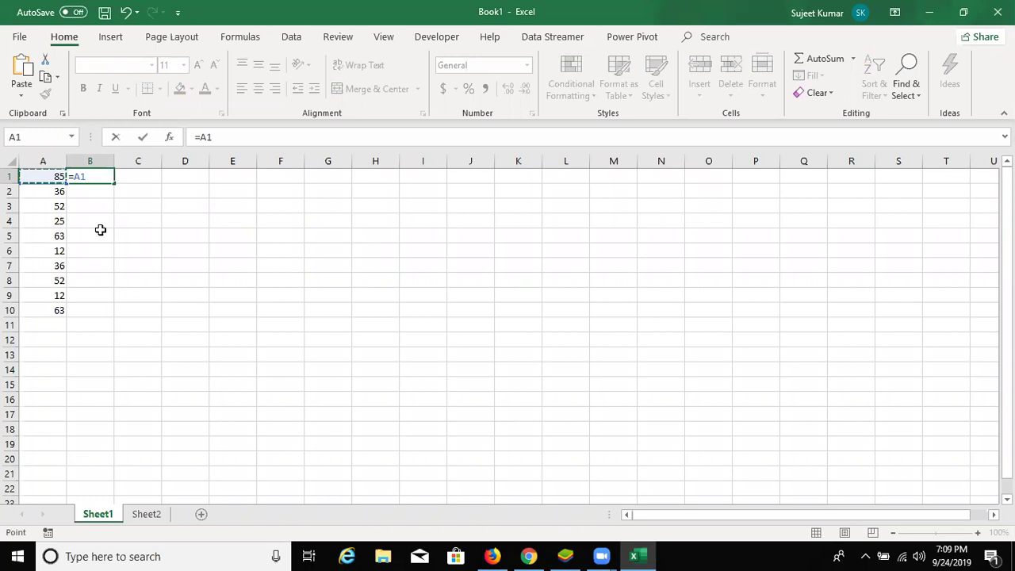
type("+")
type("20")
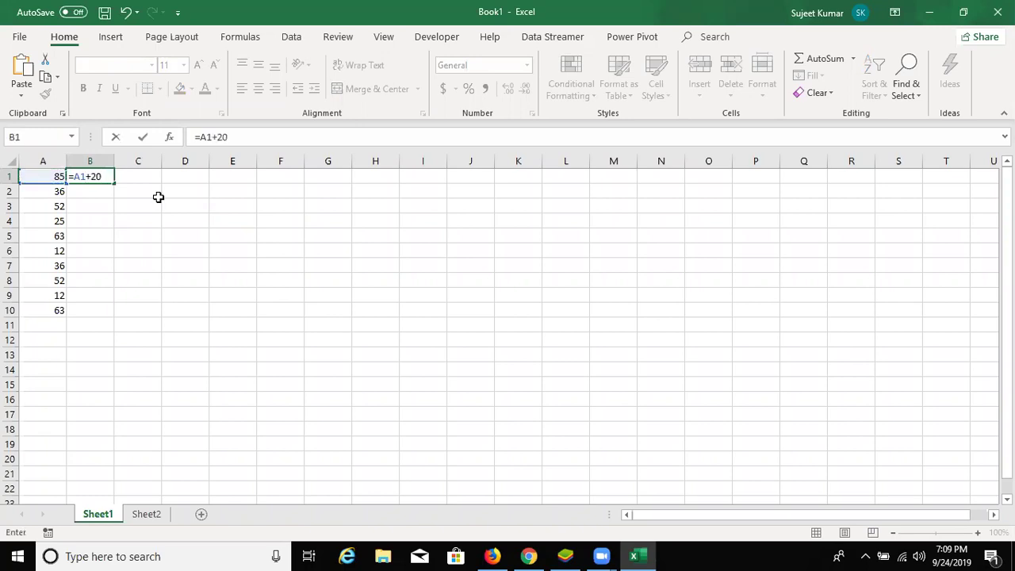
key("Return")
key("Up")
key("Down")
key("Down")
key("Down")
key("Down")
- Fill B1's formula down to B10, so each row adds 20 to column A
left_click(107, 179)
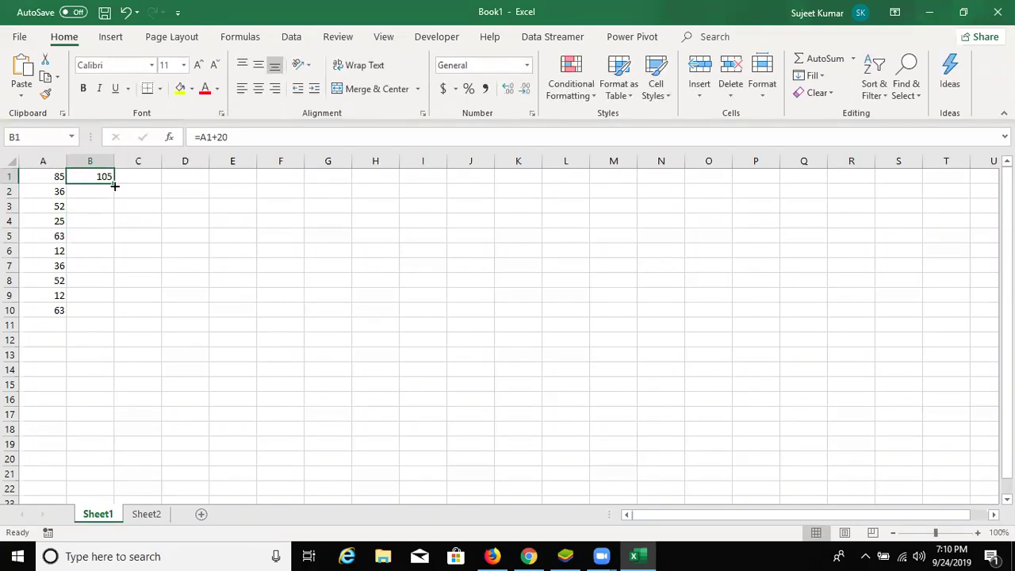
left_click_drag(114, 185, 120, 313)
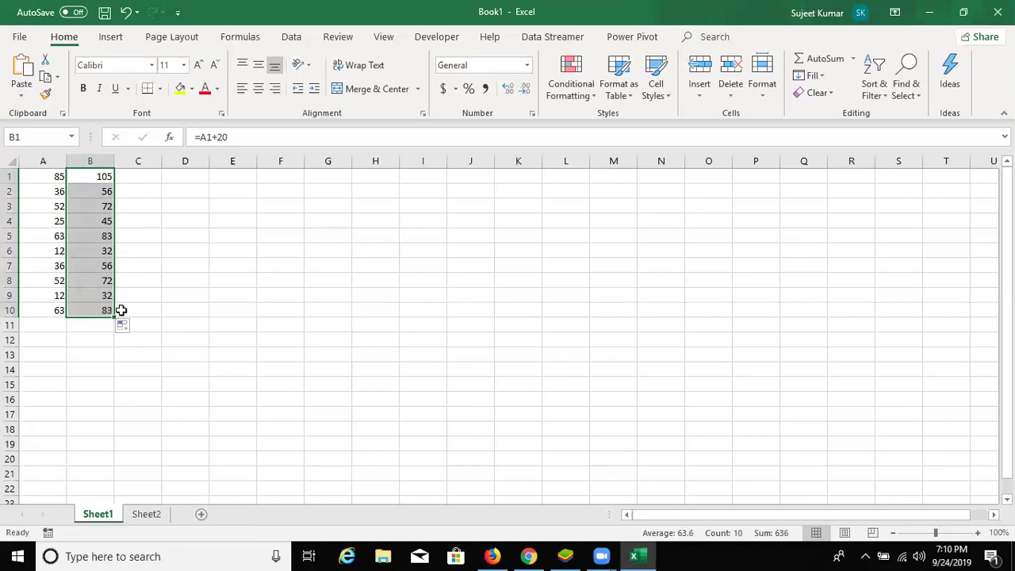
key("shift+BackSpace")
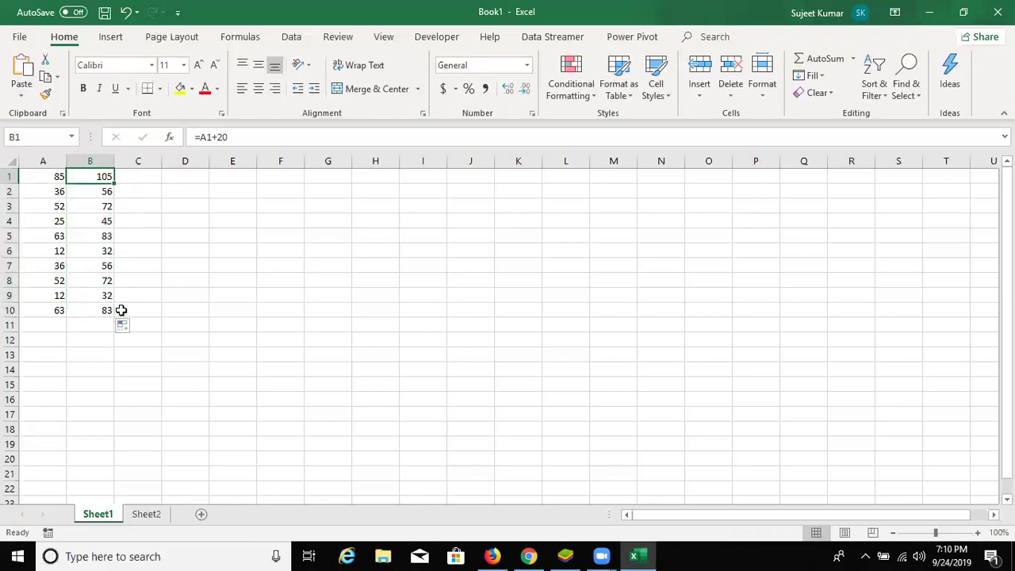
key("Down")
key("Down")
key("Down")
key("Down")
key("Down")
key("Down")
key("Down")
key("Down")
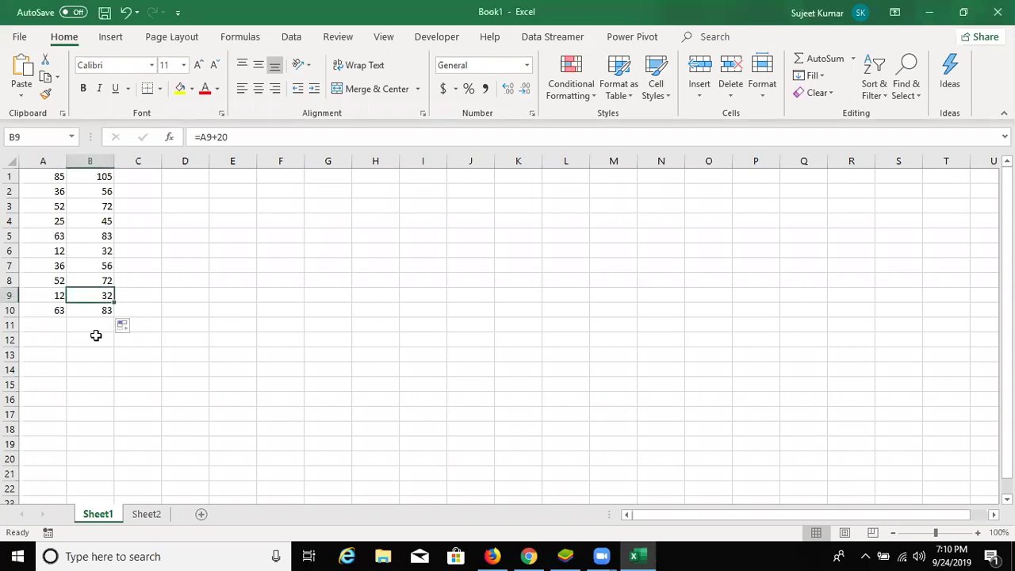
- Delete the =A+20 formulas from column B so only the A1:A10 numbers remain
left_click_drag(92, 179, 94, 335)
key("Delete")
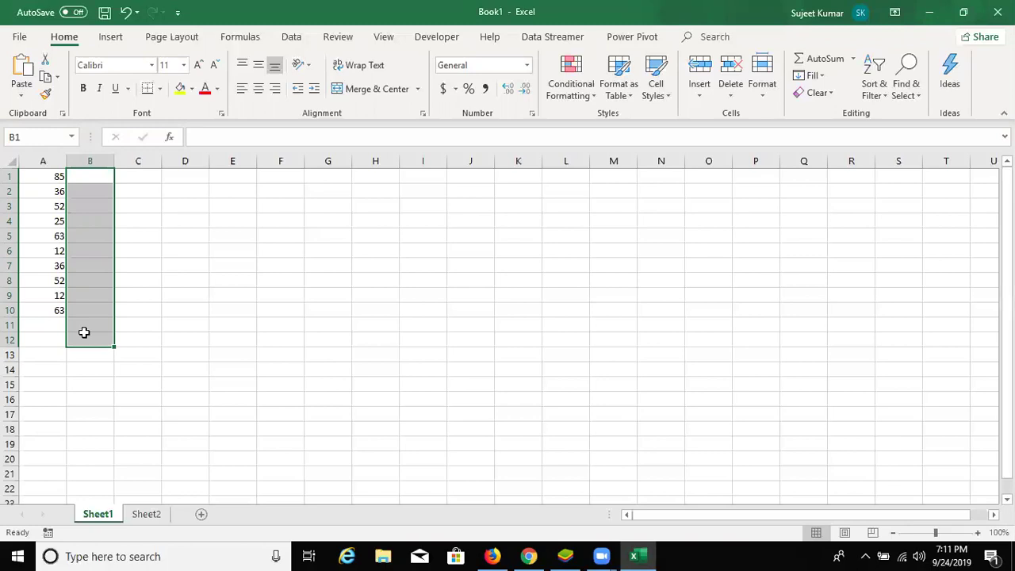
- Enter the constant 20 in cell D1
key("Right")
key("Right")
type("20")
key("Return")
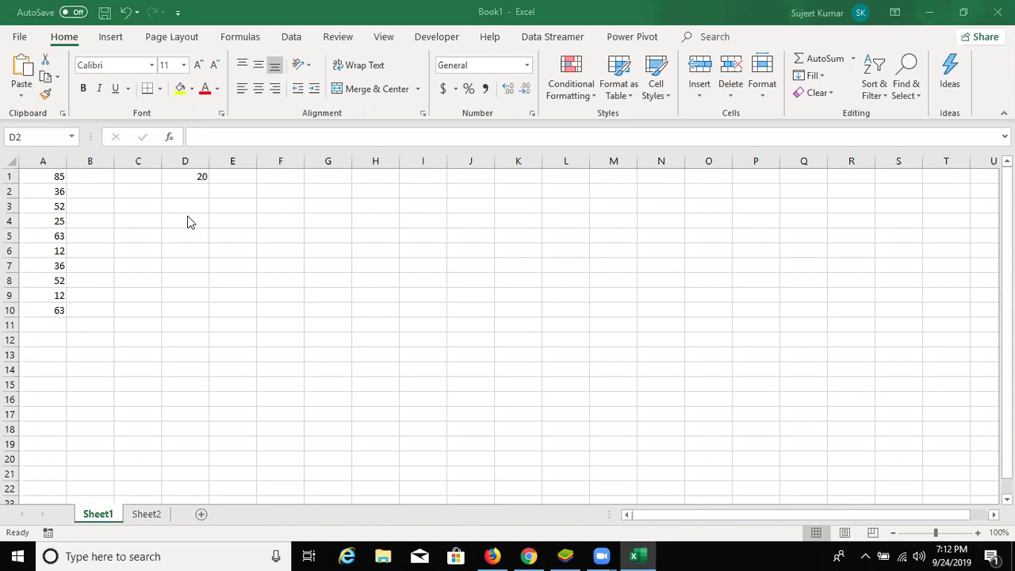
- Write the formula =A1+D1 in cell B1
left_click(178, 172)
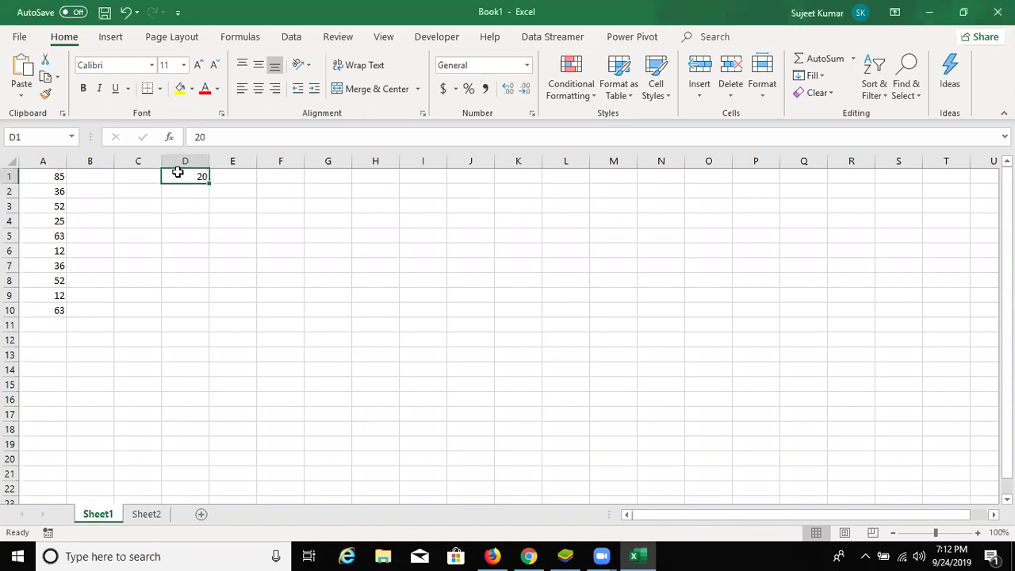
key("Left")
key("Left")
key("Left")
key("Right")
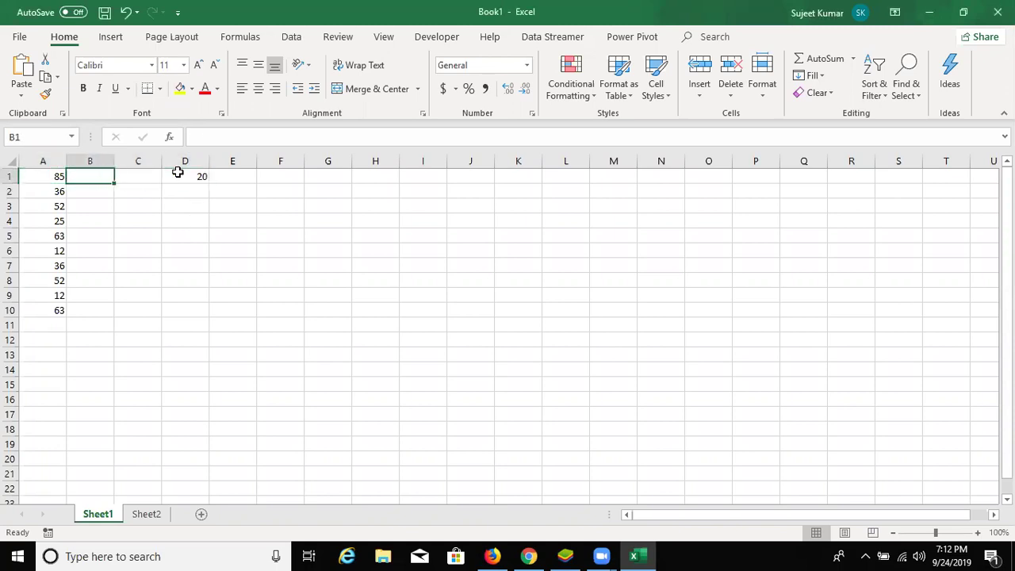
type("=")
key("Left")
type("+")
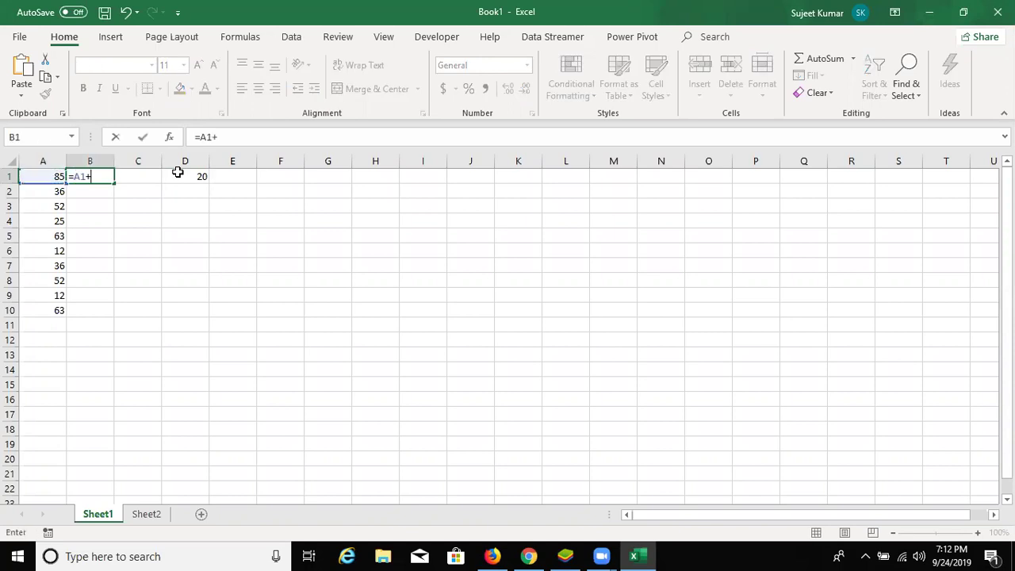
left_click(204, 175)
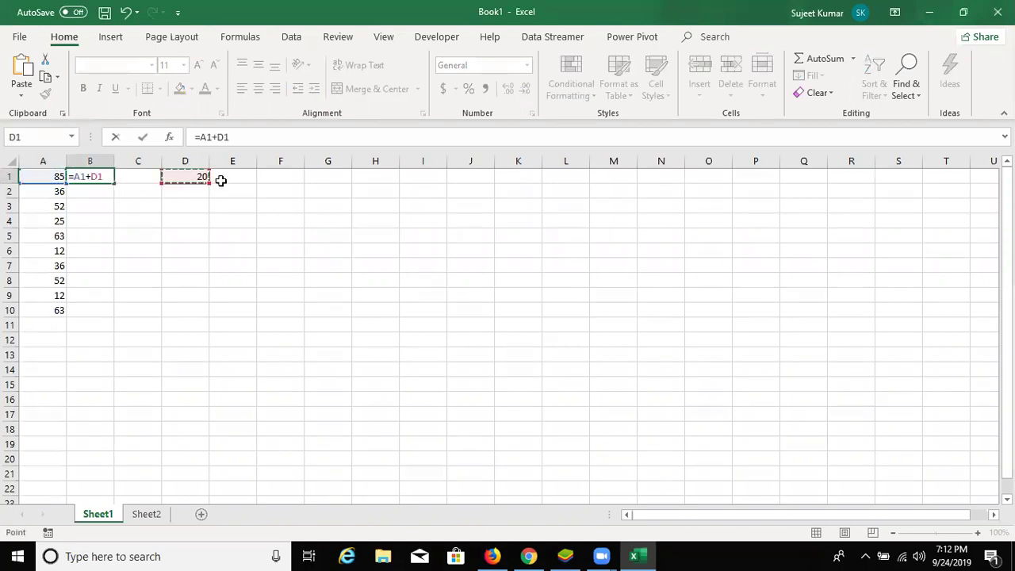
key("Return")
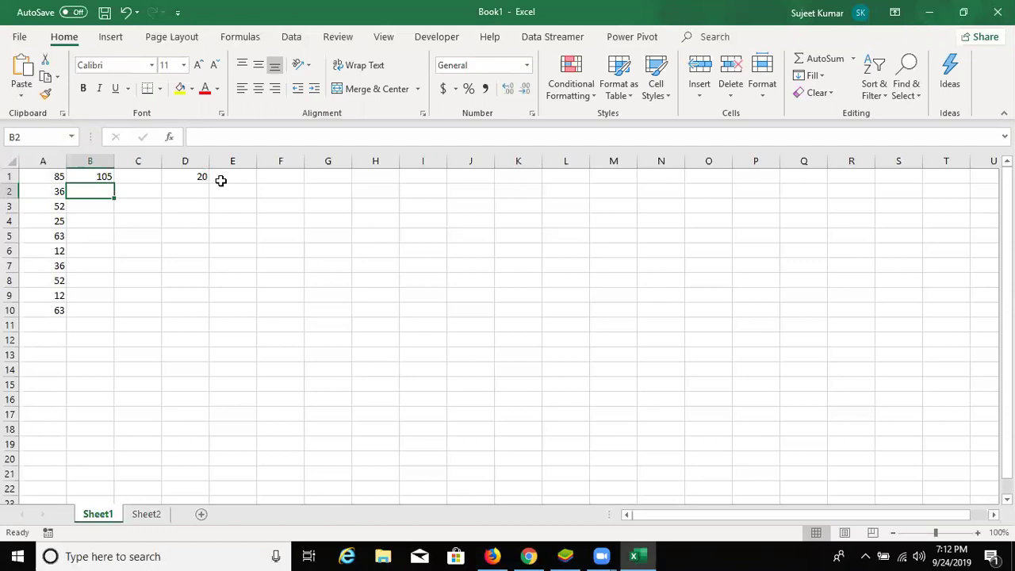
- Fill B1's formula down through B10 and check that B2 reads =A2+D2
key("Up")
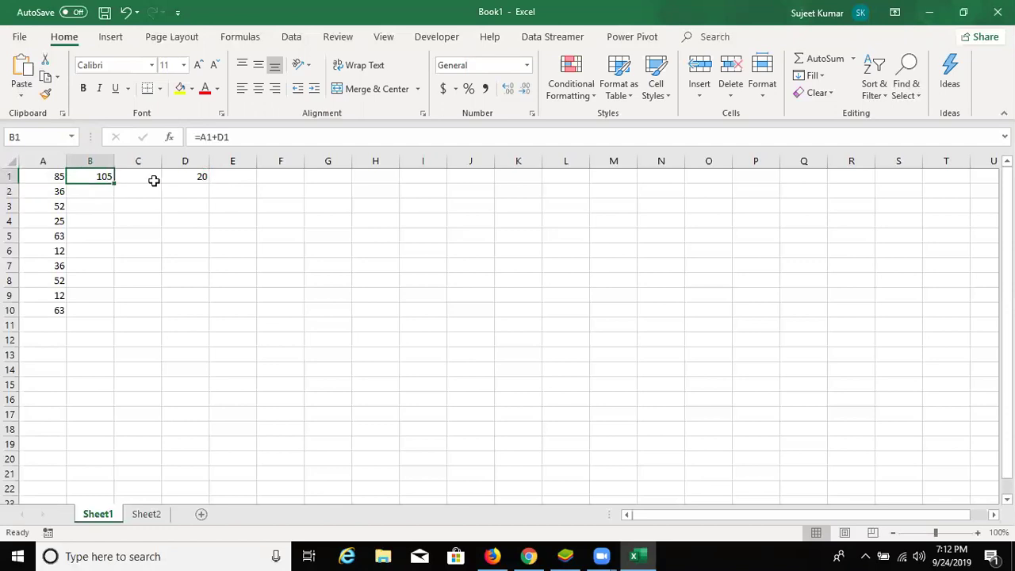
left_click(109, 184)
left_click(106, 178)
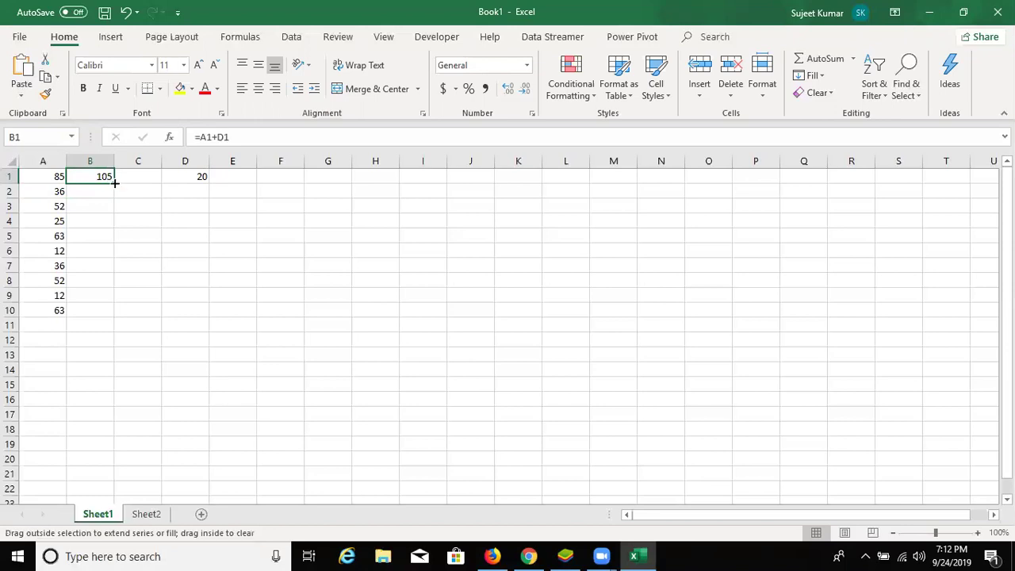
double_click(116, 183)
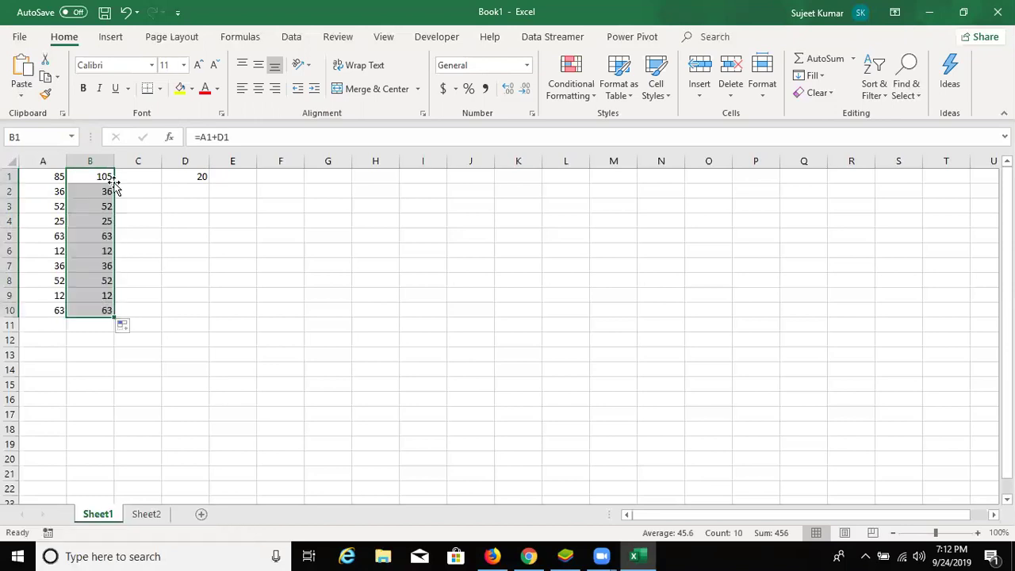
left_click(102, 176)
double_click(102, 176)
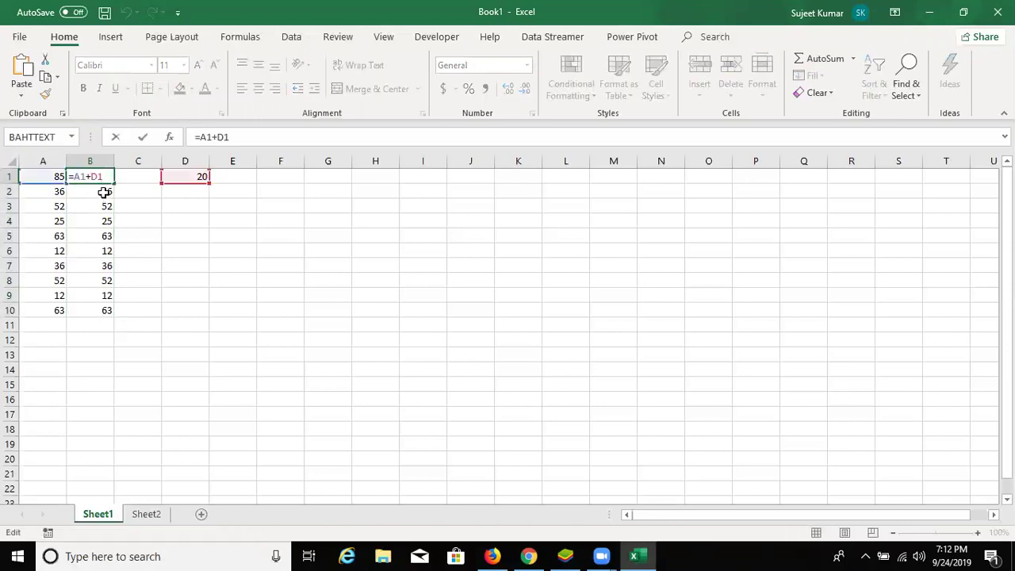
key("Escape")
left_click(86, 193)
double_click(87, 192)
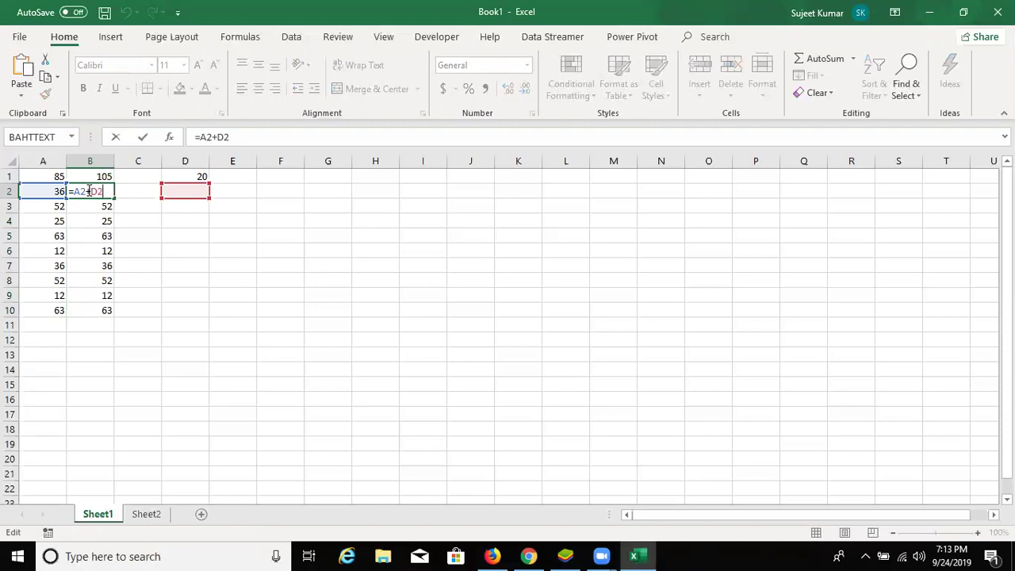
key("ctrl+Return")
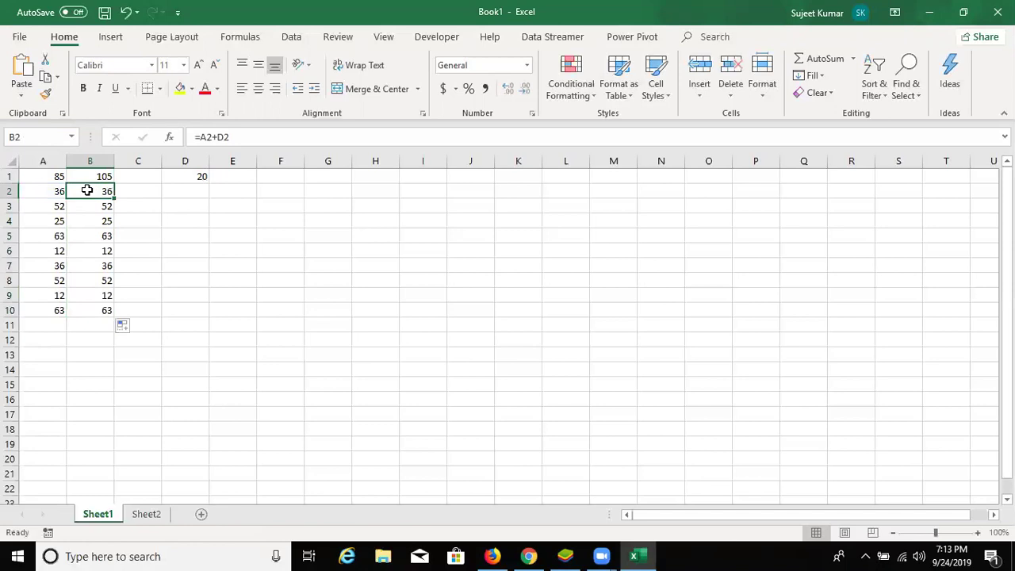
- Edit B1's formula to lock D1's row, making it =A1+D$1
key("Up")
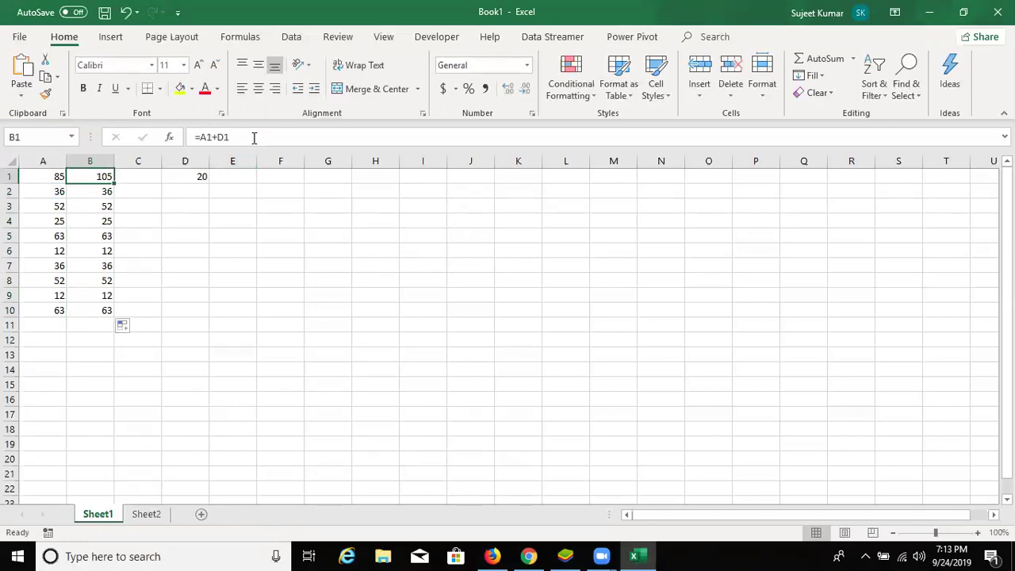
double_click(93, 175)
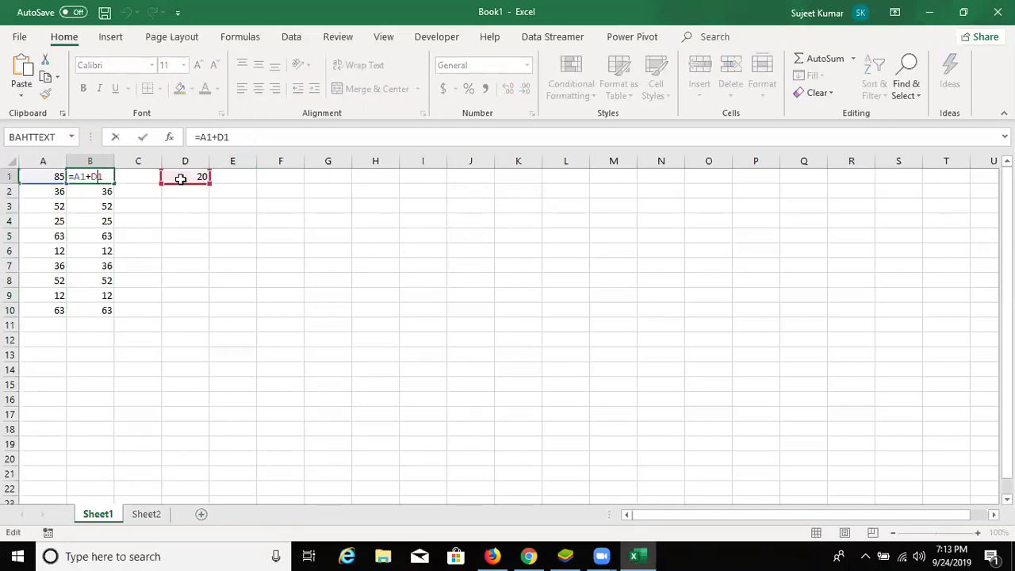
double_click(97, 176)
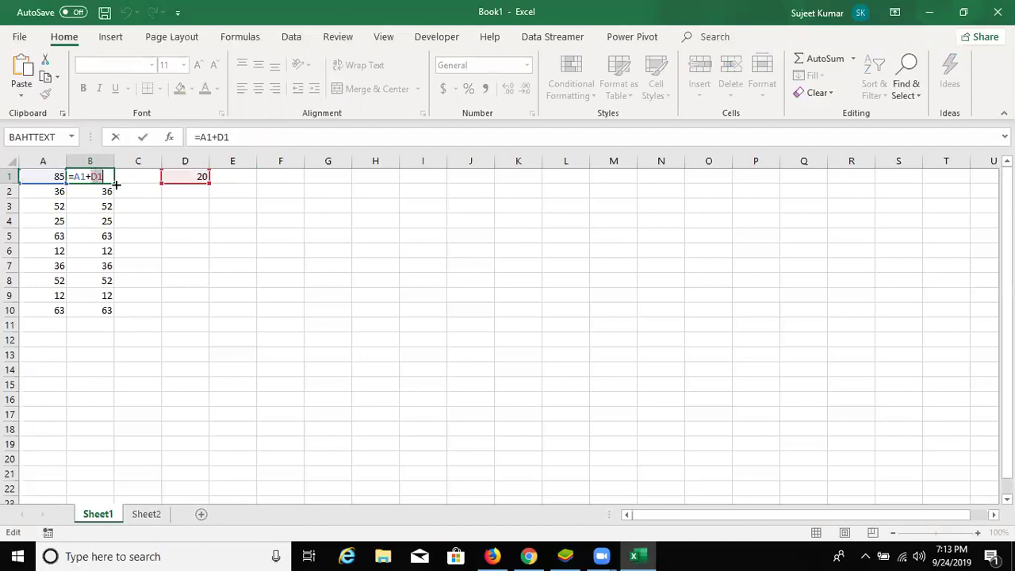
key("Right")
key("Left")
key("shift+Left")
key("Right")
type("$")
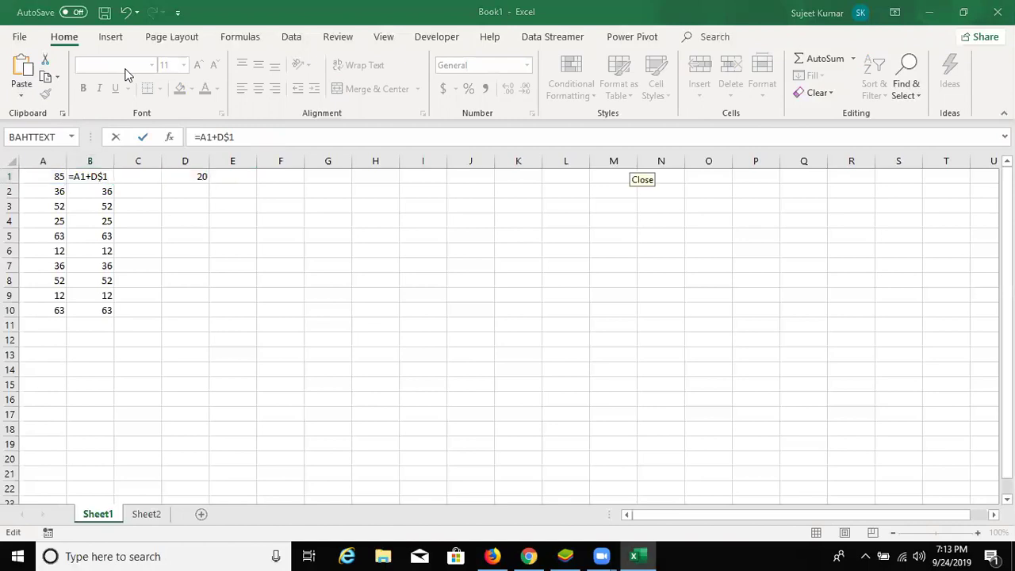
- Commit =A1+D$1 in B1 and fill it down to B10
left_click(110, 177)
key("Return")
left_click(111, 180)
double_click(116, 182)
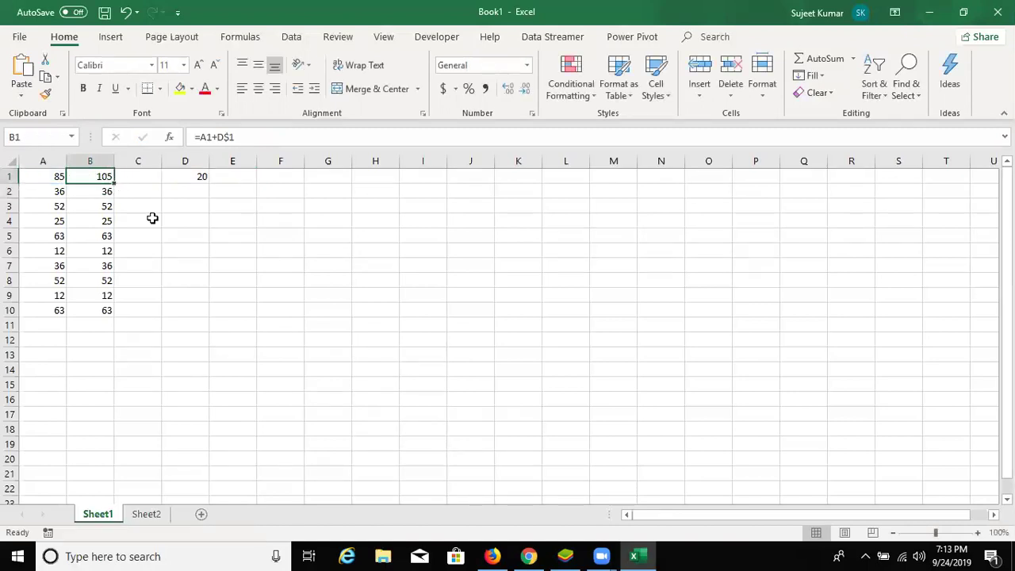
left_click(106, 178)
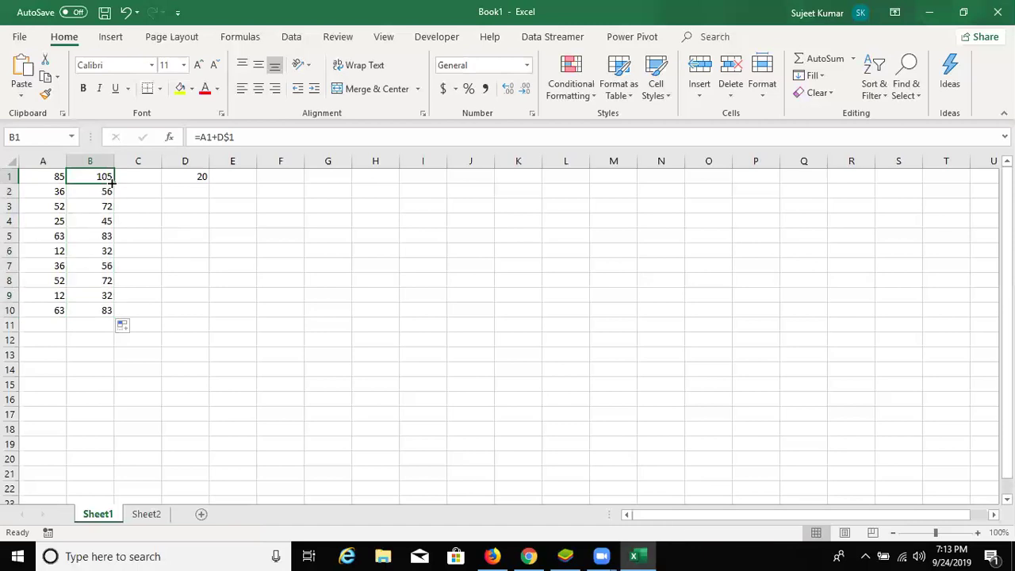
double_click(114, 183)
- Inspect the copied formulas in B2, B3 and B4 without changing them
left_click(101, 191)
double_click(101, 194)
key("Escape")
left_click(101, 207)
double_click(101, 207)
key("Escape")
double_click(101, 223)
key("ctrl+Return")
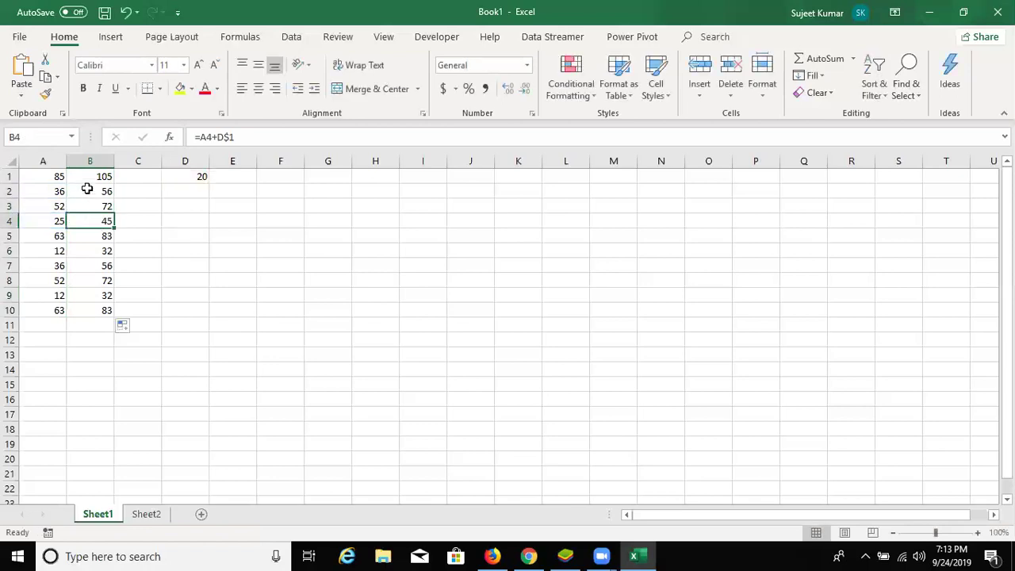
double_click(87, 192)
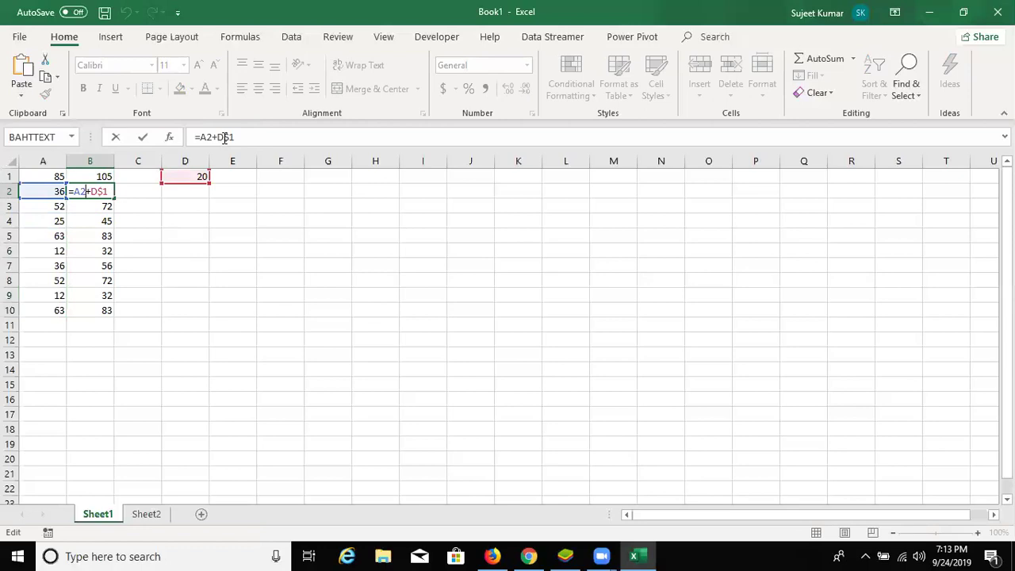
key("ctrl+Return")
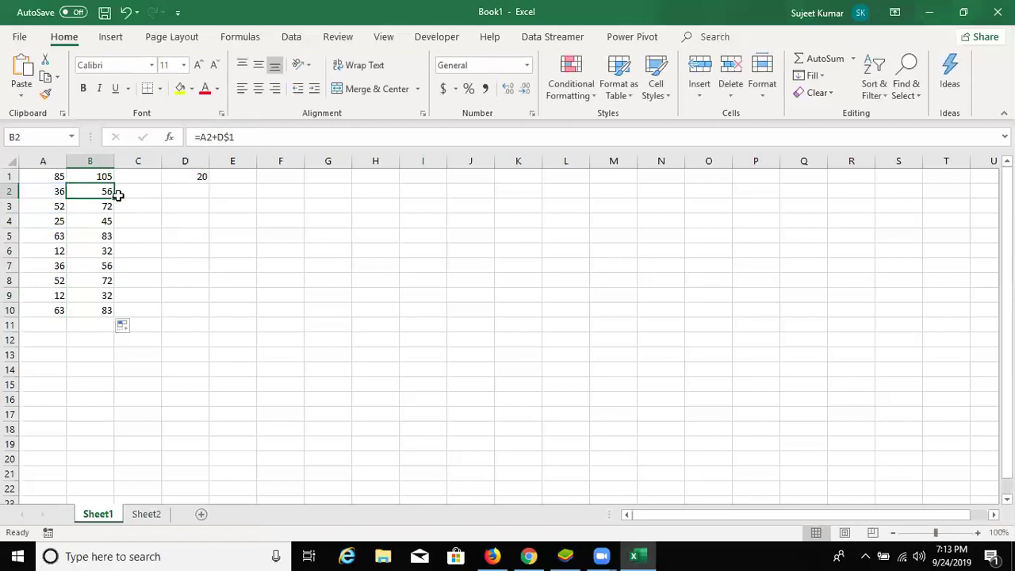
- Copy B2's formula right into C2, which becomes =B2+E$1 showing 56
left_click_drag(118, 195, 146, 195)
double_click(146, 192)
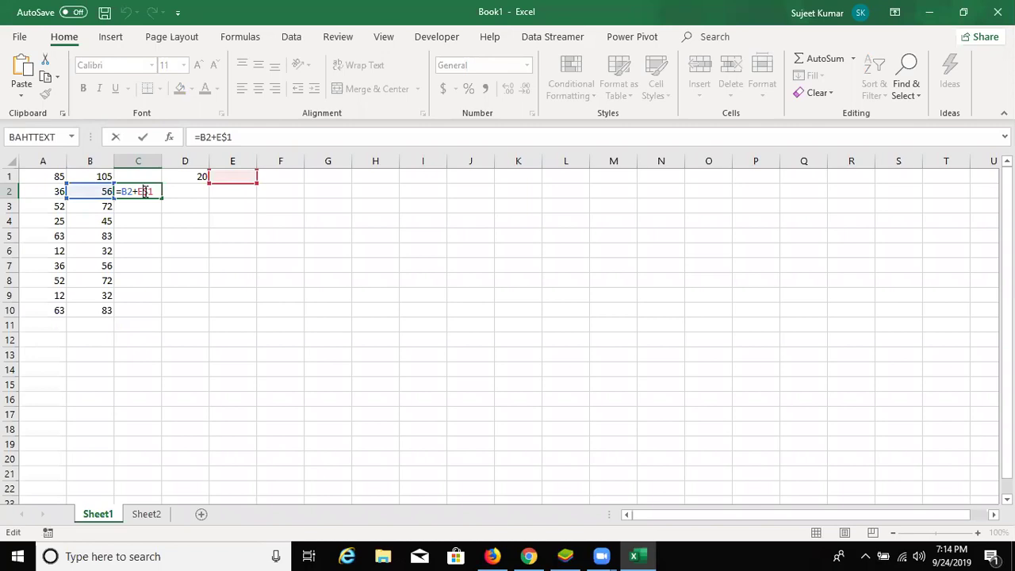
key("Escape")
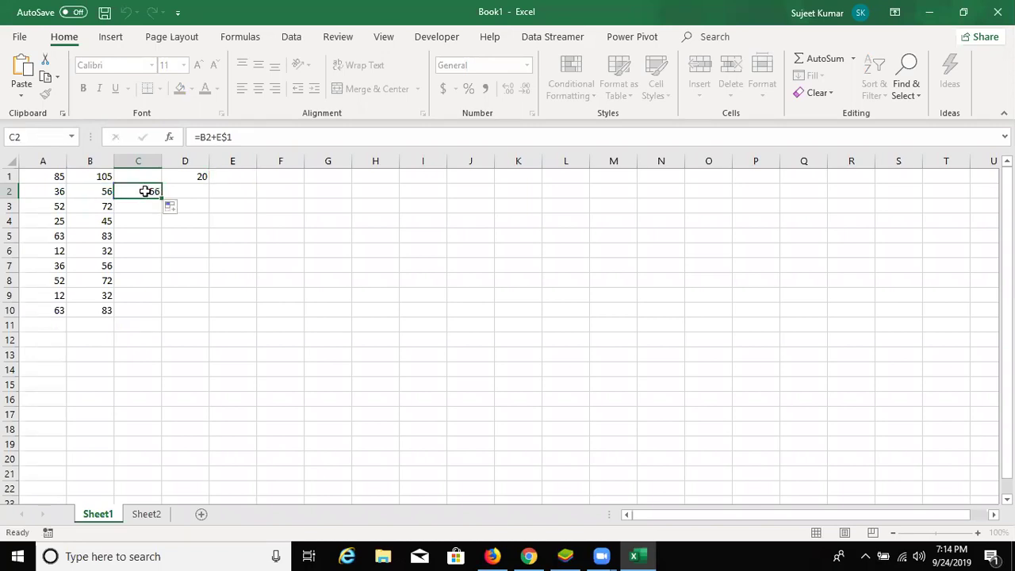
key("Left")
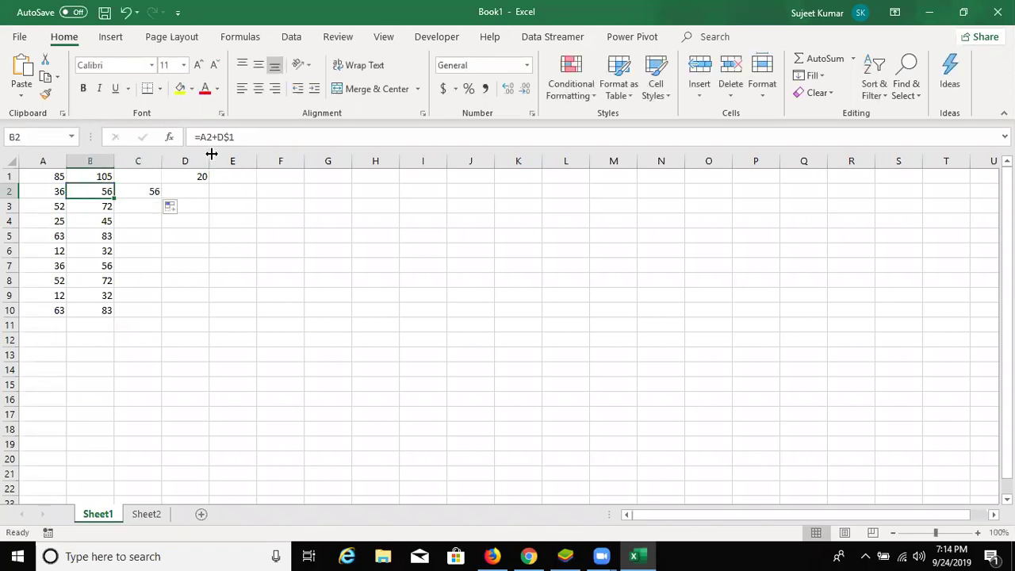
- Anchor B2's formula fully as =A2+$D$1
left_click(220, 137)
type("$")
key("Return")
key("Up")
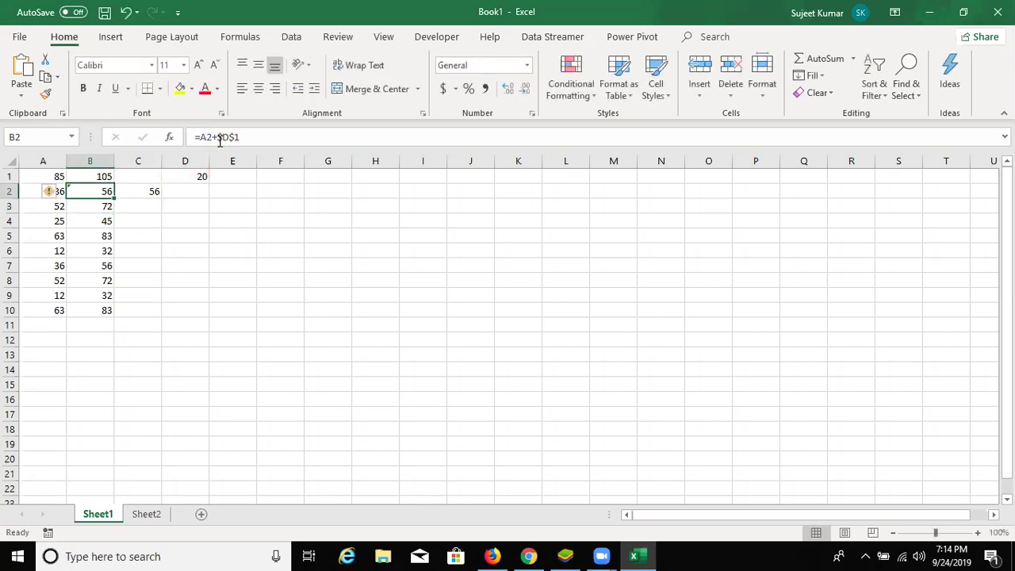
- Copy B2 into C2, confirm it reads =B2+$D$1, then clear C2
left_click_drag(117, 194, 170, 205)
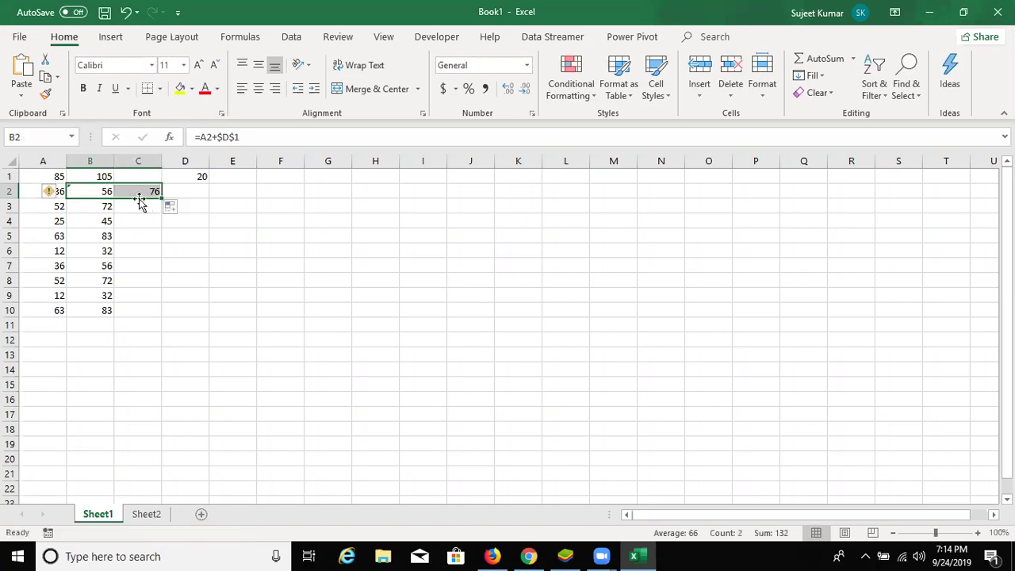
double_click(140, 191)
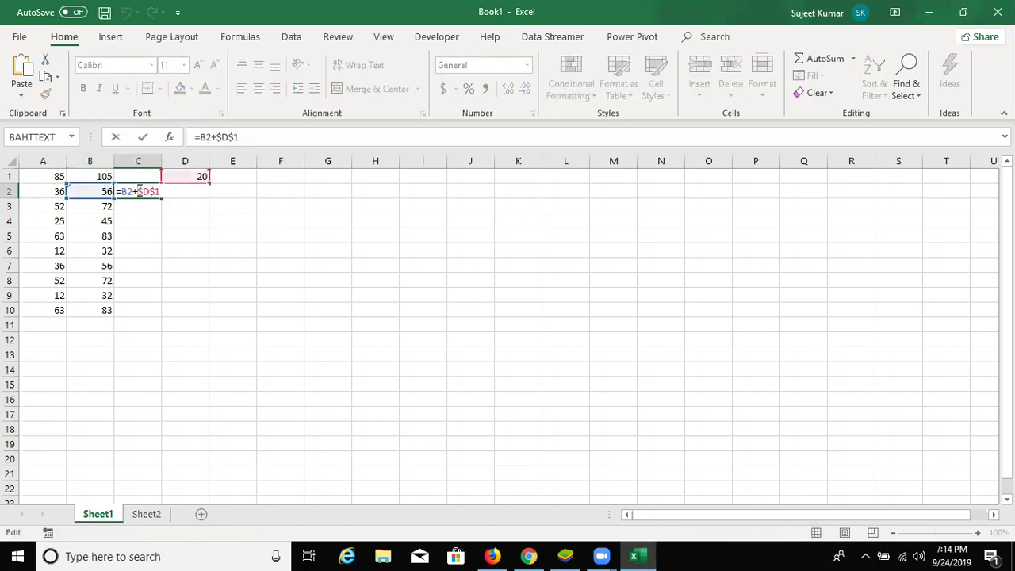
key("Escape")
key("Delete")
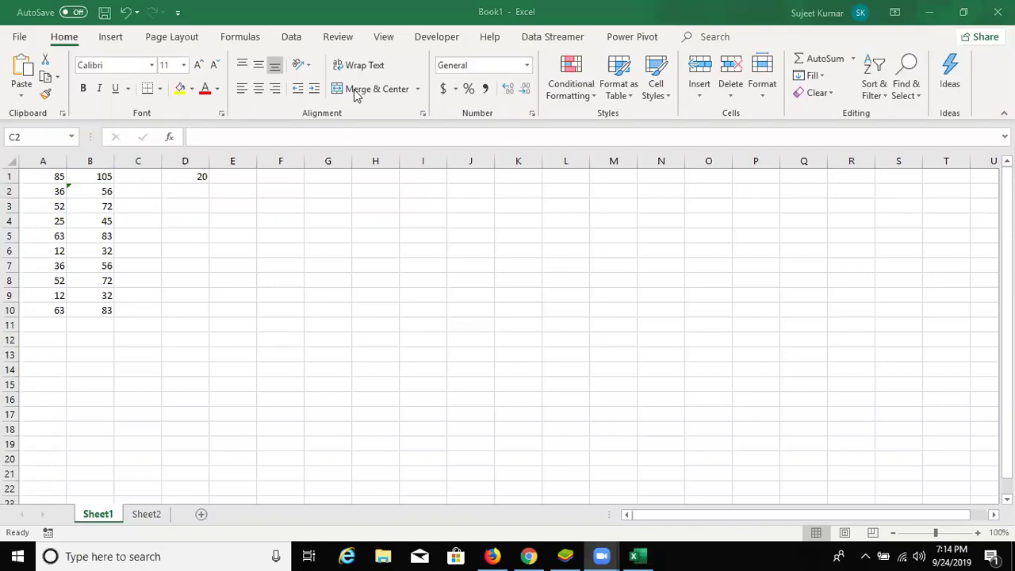
- Clear A1:J13 and enter the headings Q1 and Q2 in A3:B3
left_click_drag(470, 355, 6, 130)
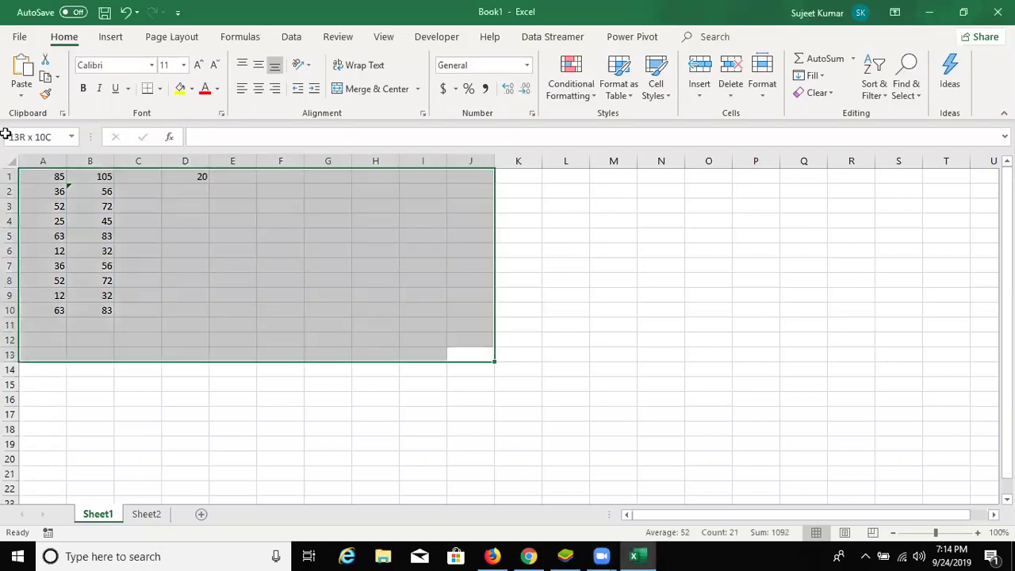
key("Delete")
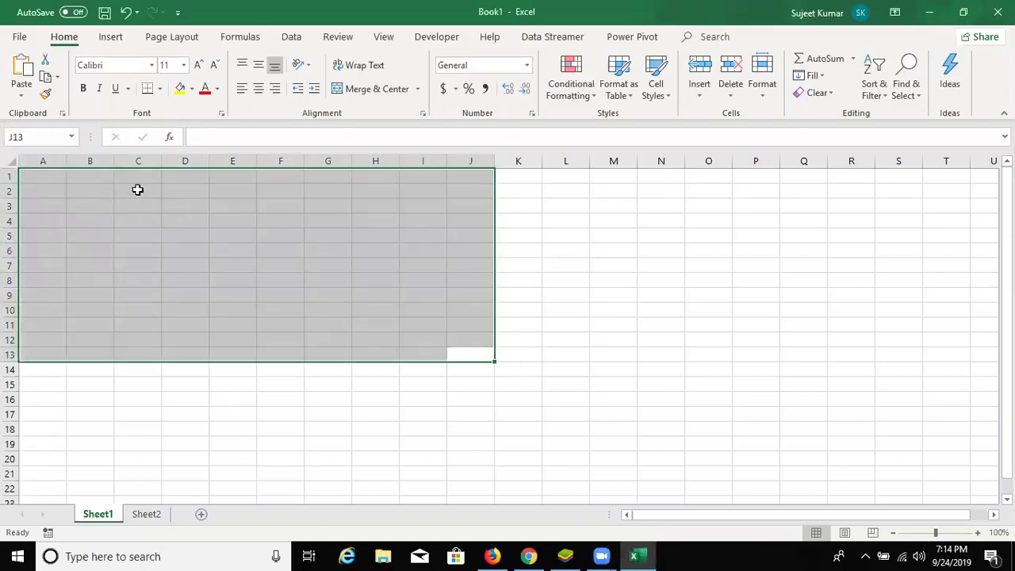
left_click(136, 188)
key("Return")
key("Left")
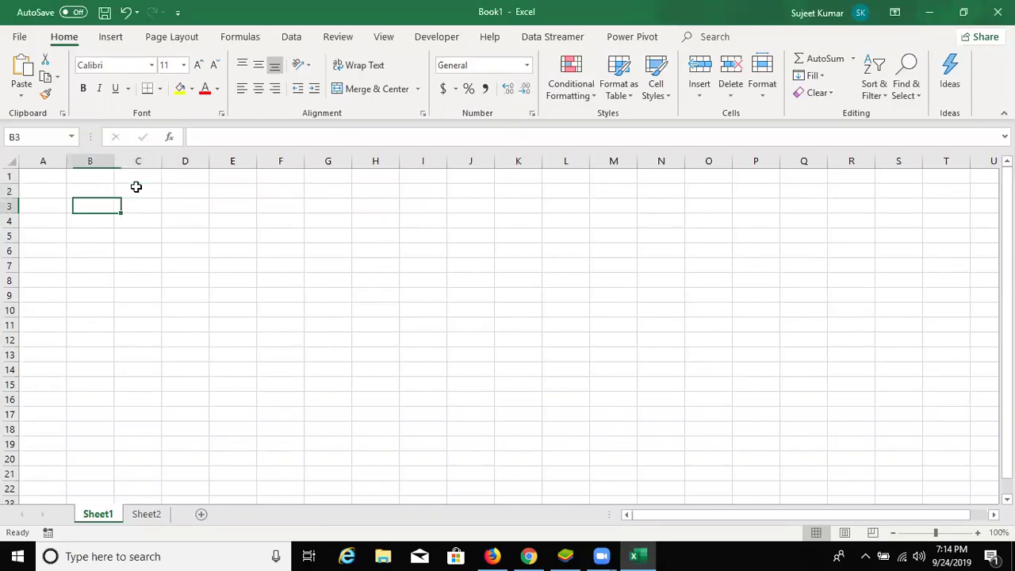
key("Left")
type("Q1")
key("Tab")
type("Q2")
key("Return")
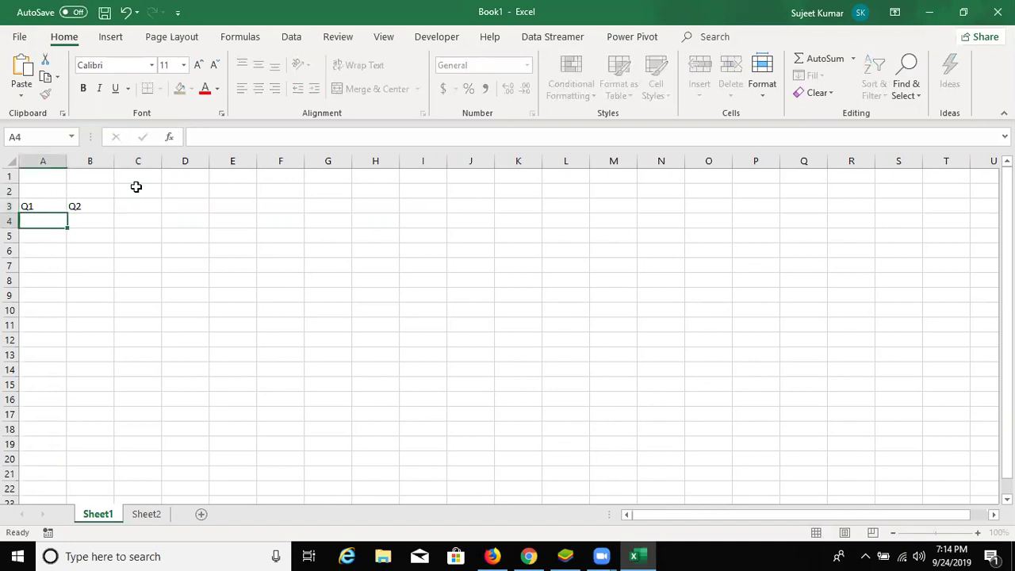
- Enter 20 and 22 in A4:B4 and the heading Gr in C3
type("20")
key("Tab")
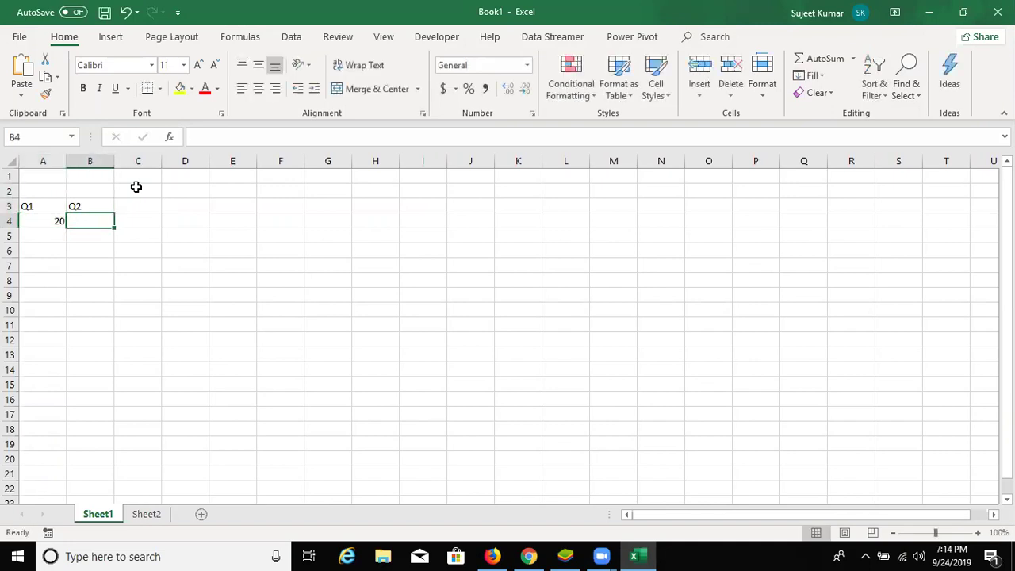
type("22")
key("ctrl+Return")
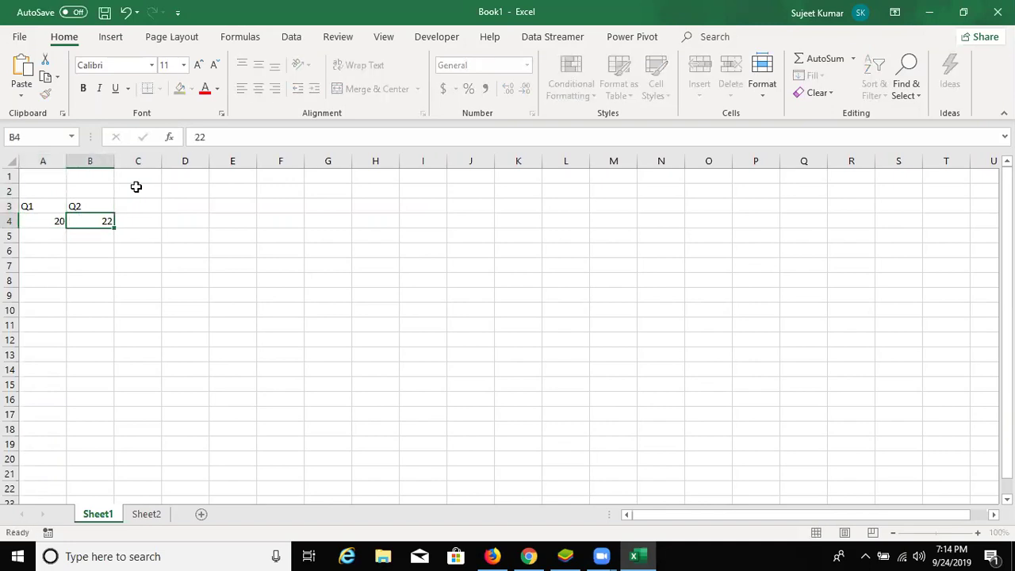
key("Up")
key("Right")
type("Gr")
key("Return")
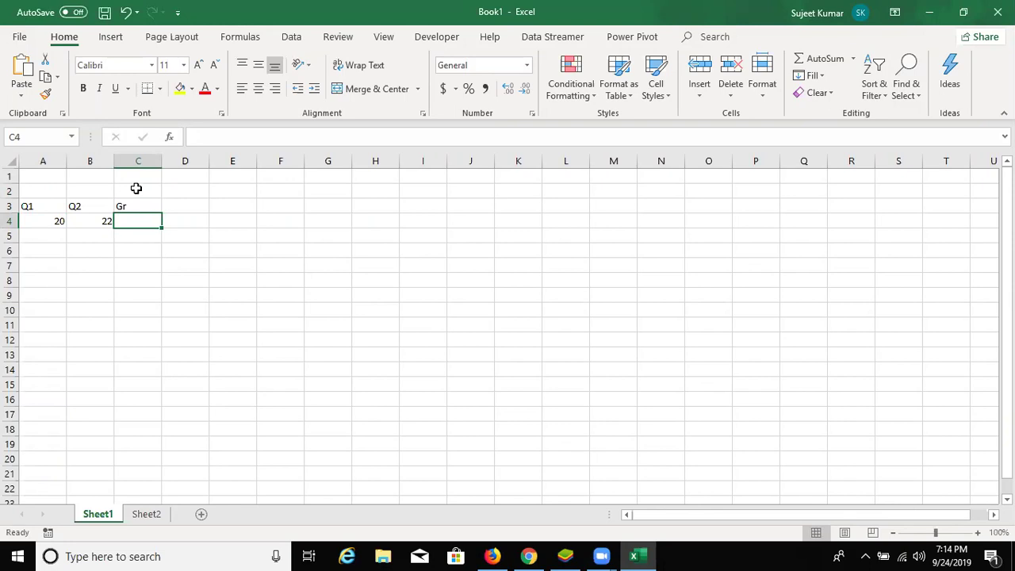
- Enter 20 in F1 and 30 in G1
left_click(287, 172)
type("20")
key("Tab")
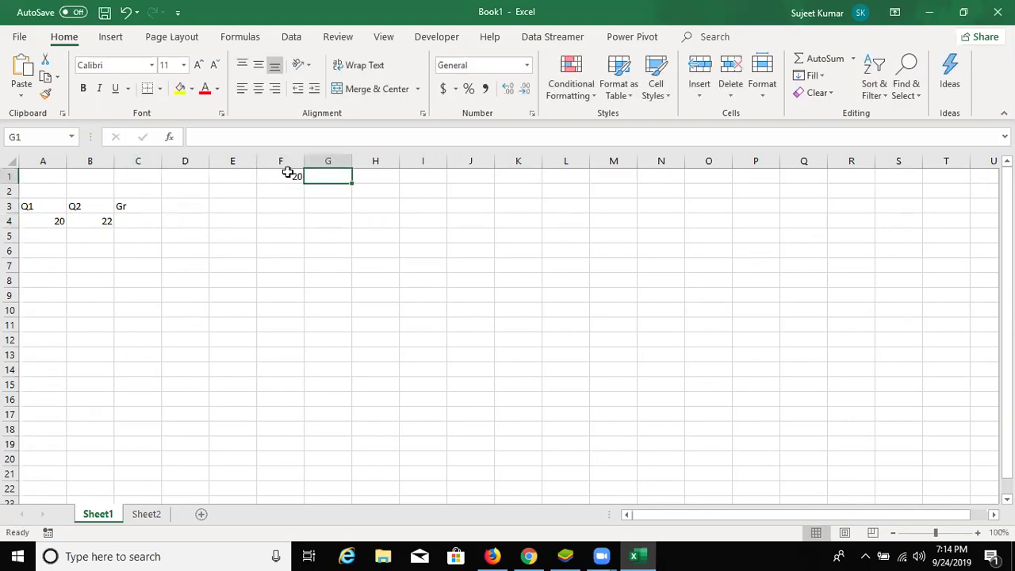
type("30")
key("Tab")
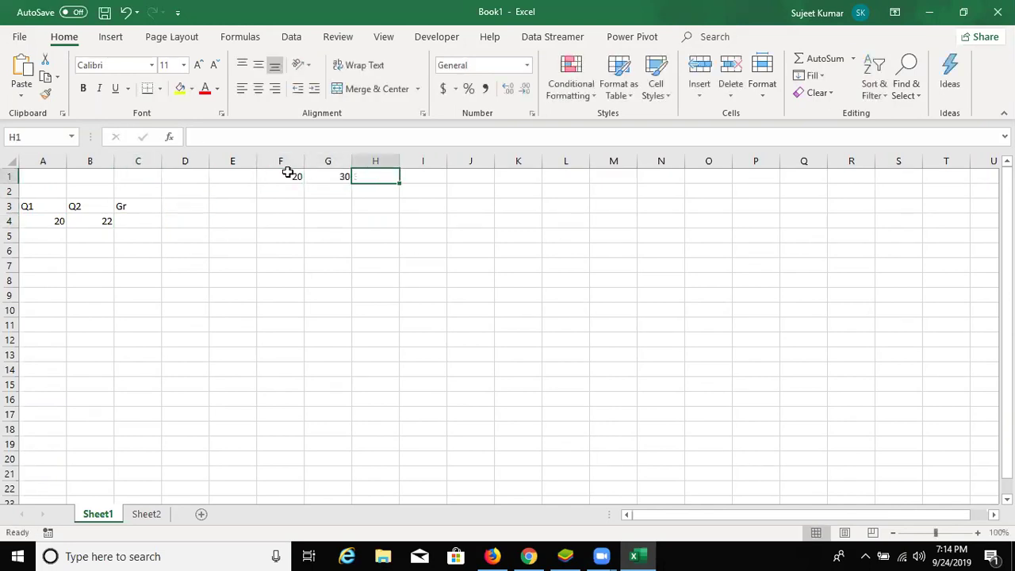
- Put =SUM(F1:G1) in H1 to show 50, then move to C4 under Gr
type("=")
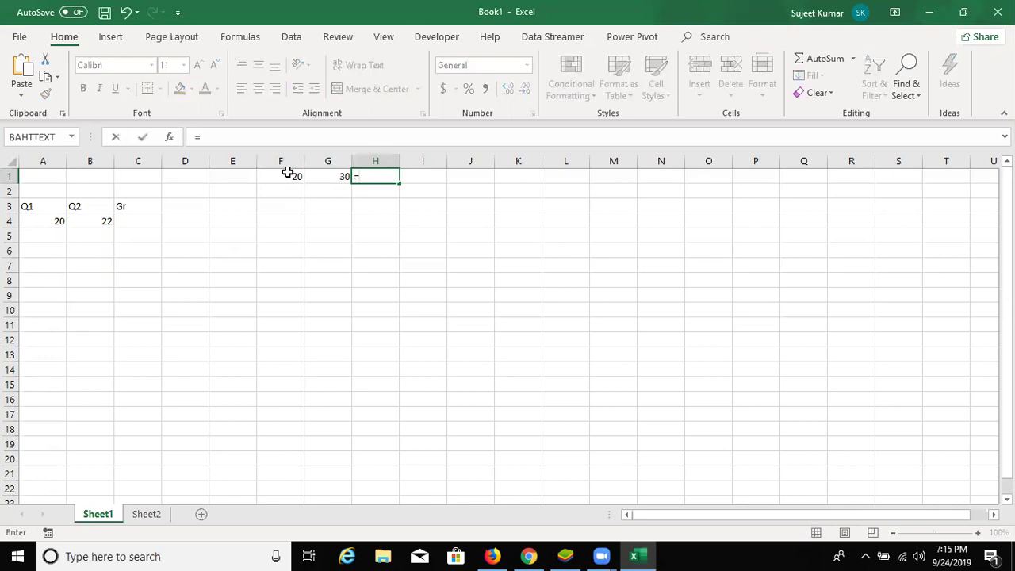
type("sm")
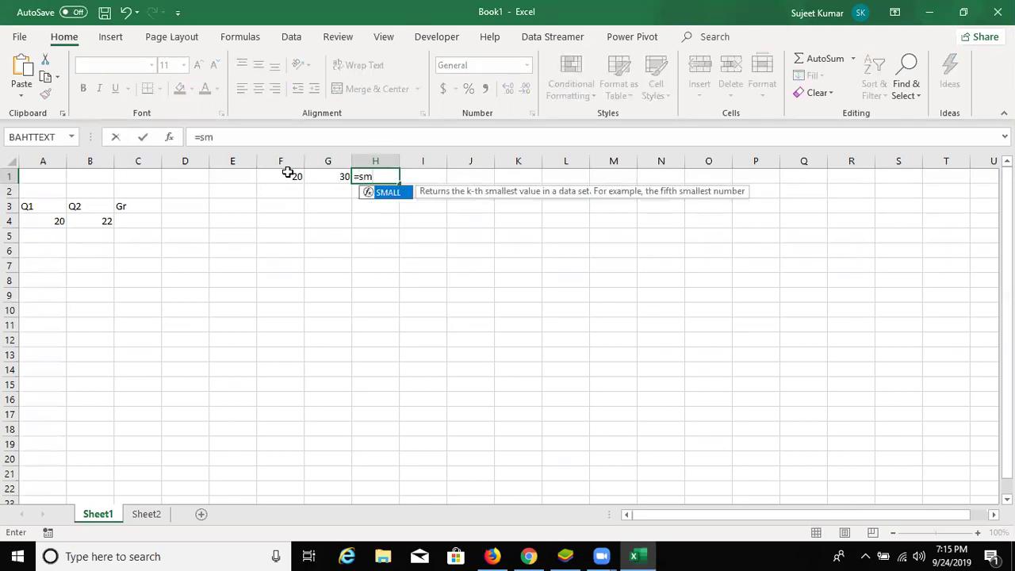
key("BackSpace")
type("um")
key("Tab")
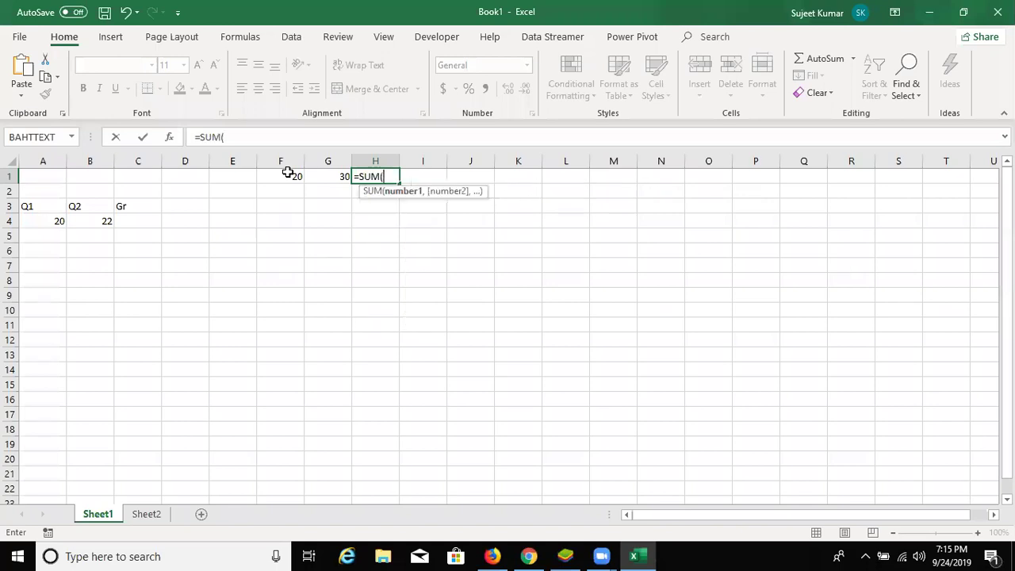
key("Left")
key("Left")
key("shift+Right")
key("Return")
key("Up")
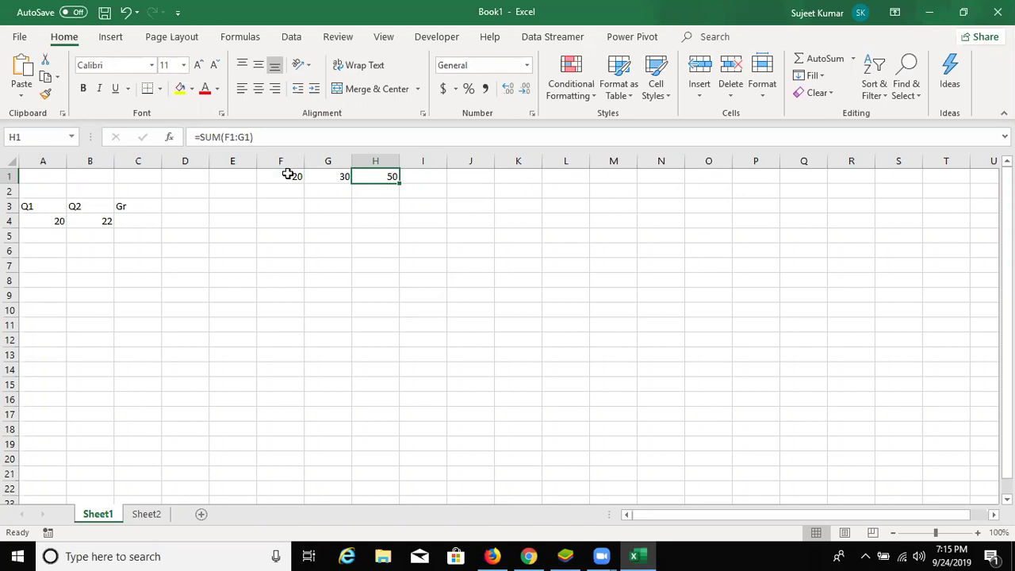
key("Down")
key("Down")
key("Left")
key("Left")
key("Left")
key("Left")
key("Left")
key("Left")
key("Down")
key("Right")
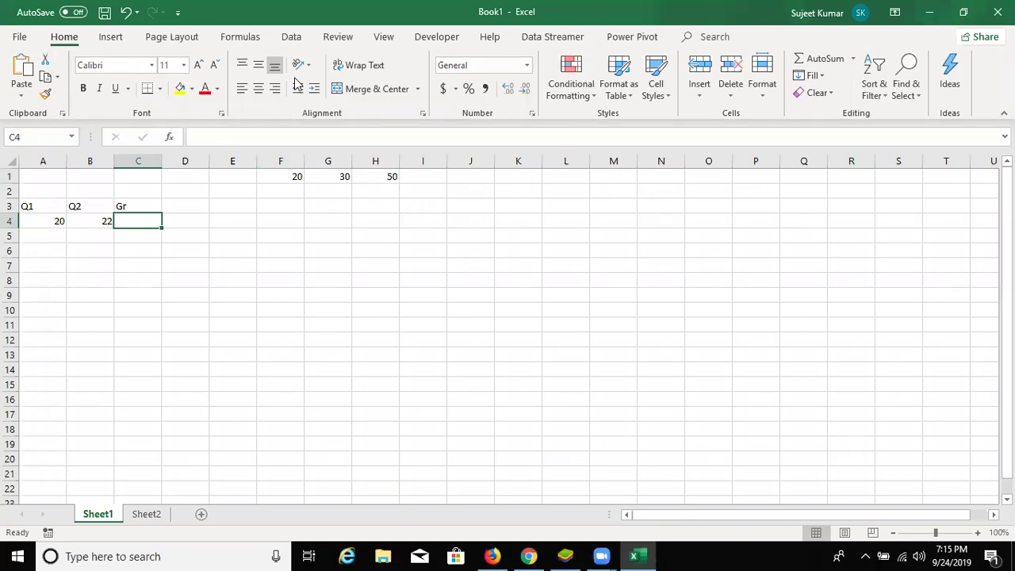
- Handwrite the growth sketch (Q2 − Q1)/Q1 over the sheet with the pen
mouse_move(335, 239)
left_mouse_down()
mouse_move(361, 295)
mouse_move(438, 283)
mouse_move(490, 252)
left_mouse_up()
mouse_move(506, 201)
left_mouse_down()
mouse_move(530, 255)
mouse_move(541, 243)
left_mouse_up()
left_click_drag(549, 199, 572, 246)
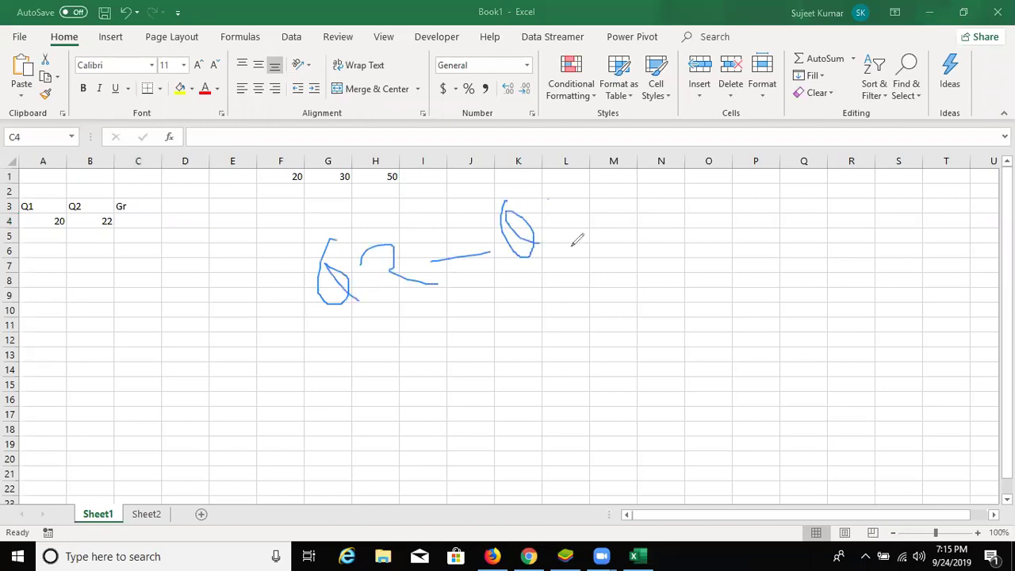
left_click_drag(371, 327, 463, 316)
left_click_drag(664, 283, 464, 316)
mouse_move(560, 323)
left_mouse_down()
mouse_move(590, 362)
mouse_move(618, 376)
left_mouse_up()
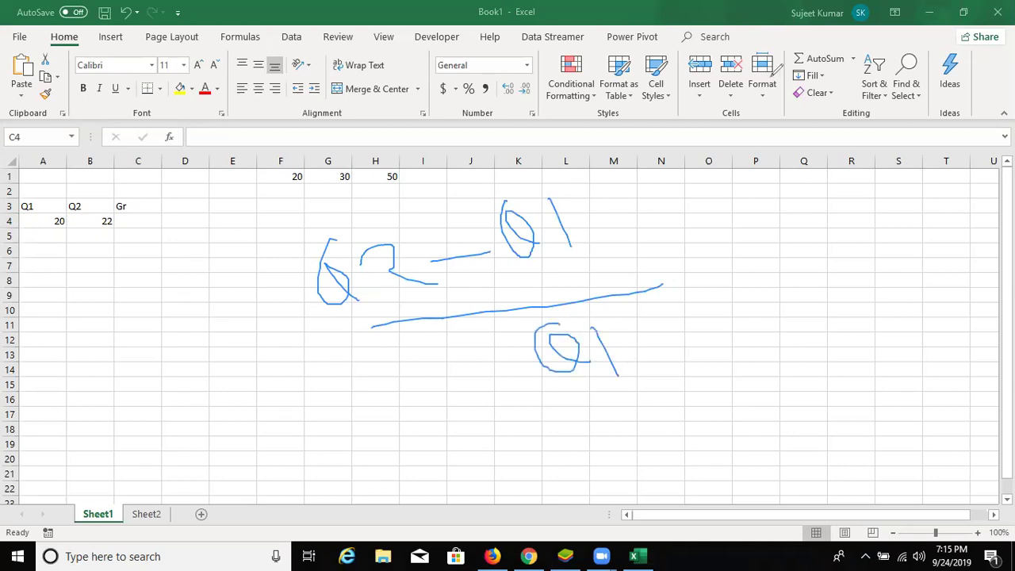
- Start a growth formula in C4 reading =B4-A4/A4
left_click(376, 263)
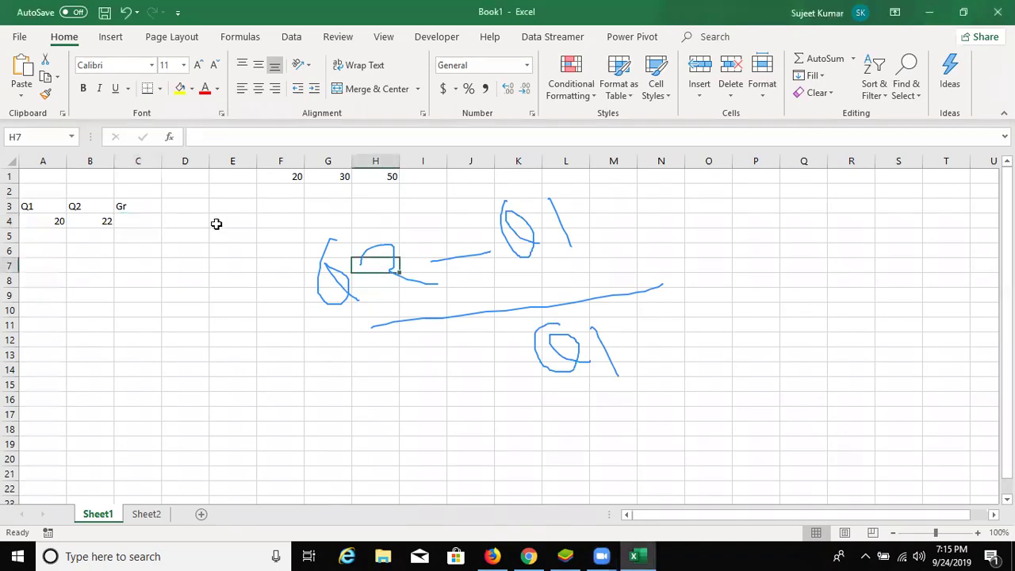
left_click(137, 227)
type("=")
key("Left")
type("-")
key("Left")
key("Left")
type("/")
key("Left")
key("Left")
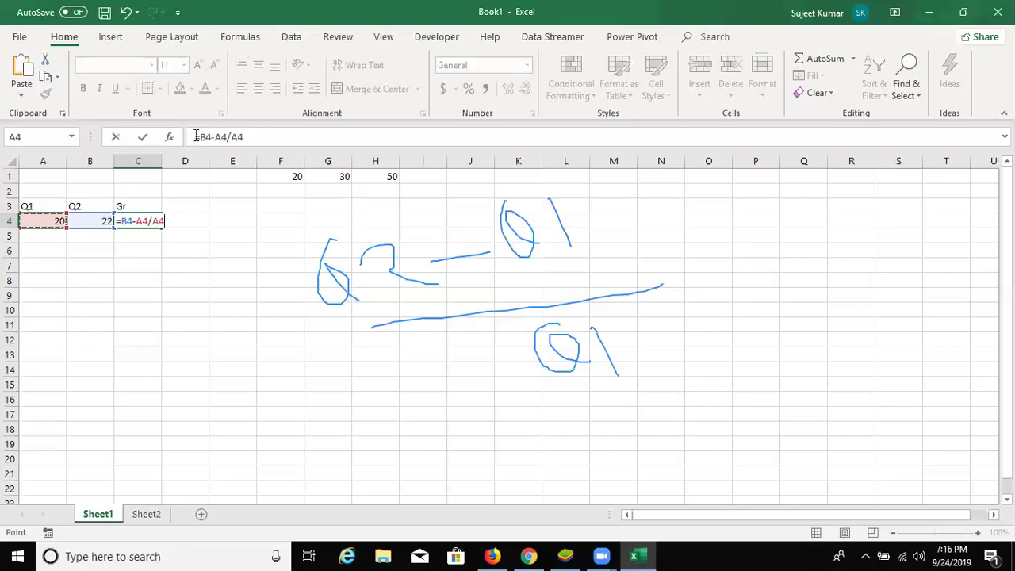
- Correct C4 to =(B4-A4)/A4 and format it as a percentage showing 10%
left_click(228, 140)
type("(")
key("Right")
key("Right")
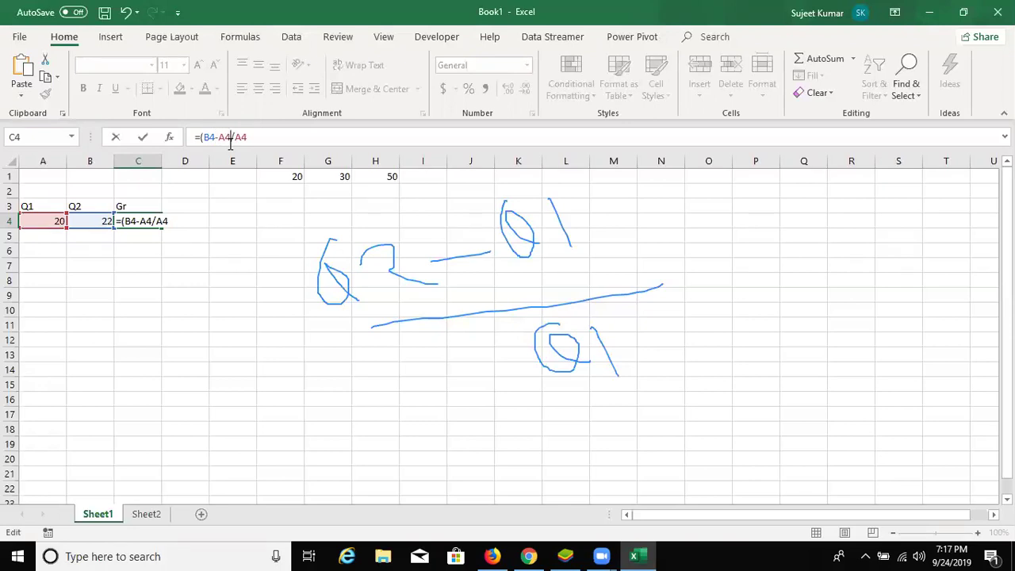
type(")")
key("ctrl+Return")
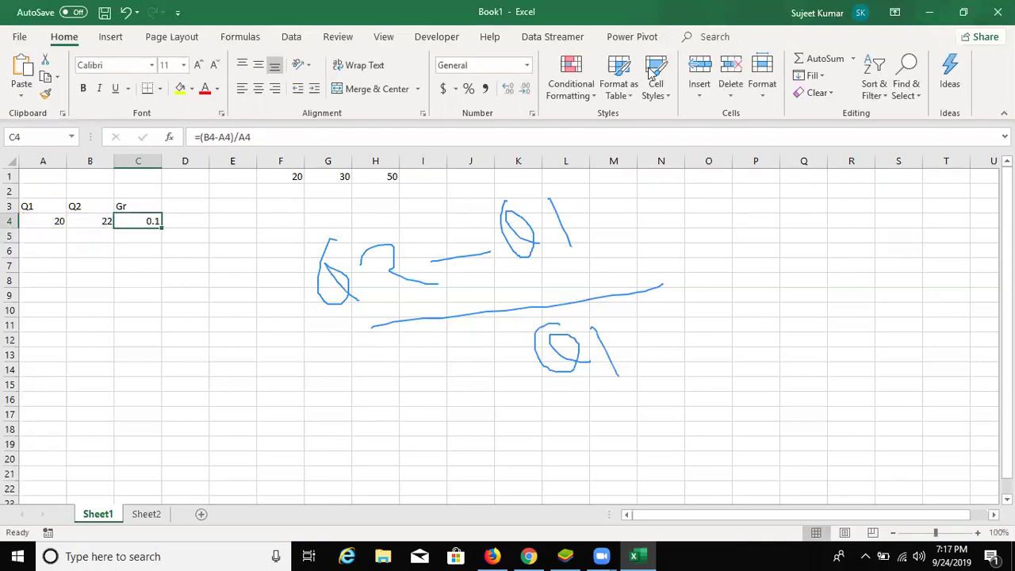
left_click(469, 89)
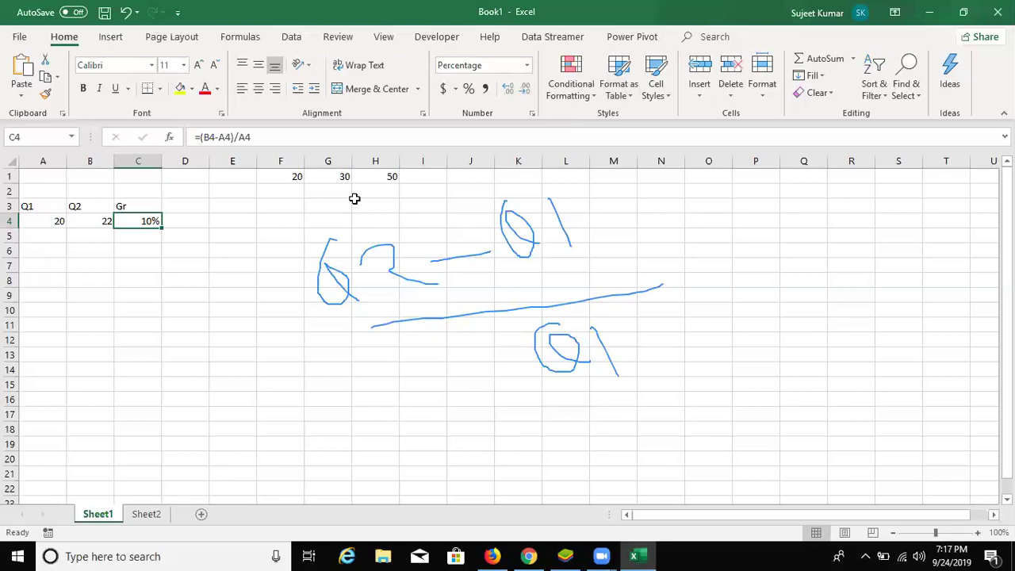
left_click(571, 238)
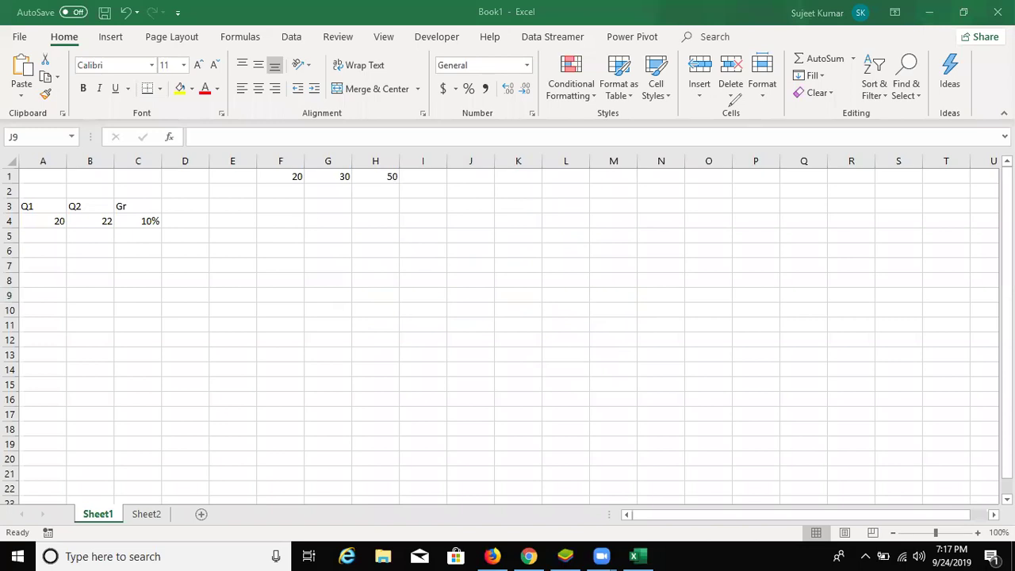
- Enter the labels P, R and T in A7:A9
left_click(60, 281)
key("Up")
type("P")
key("Return")
type("R")
key("Return")
type("T")
key("Return")
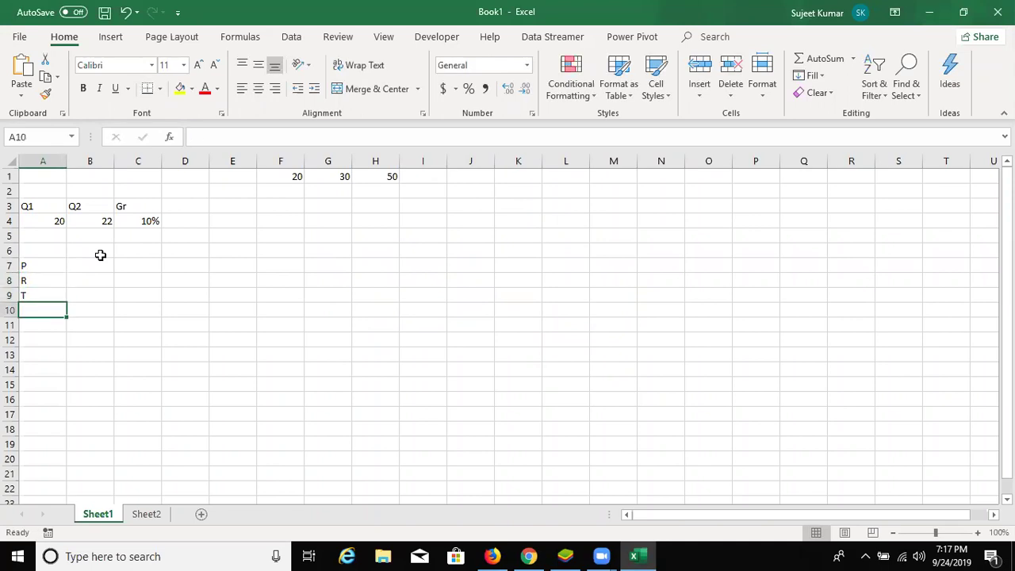
key("Up")
key("Up")
key("Up")
- Enter 50000, 10% and 3 in B7:B9
left_click(102, 262)
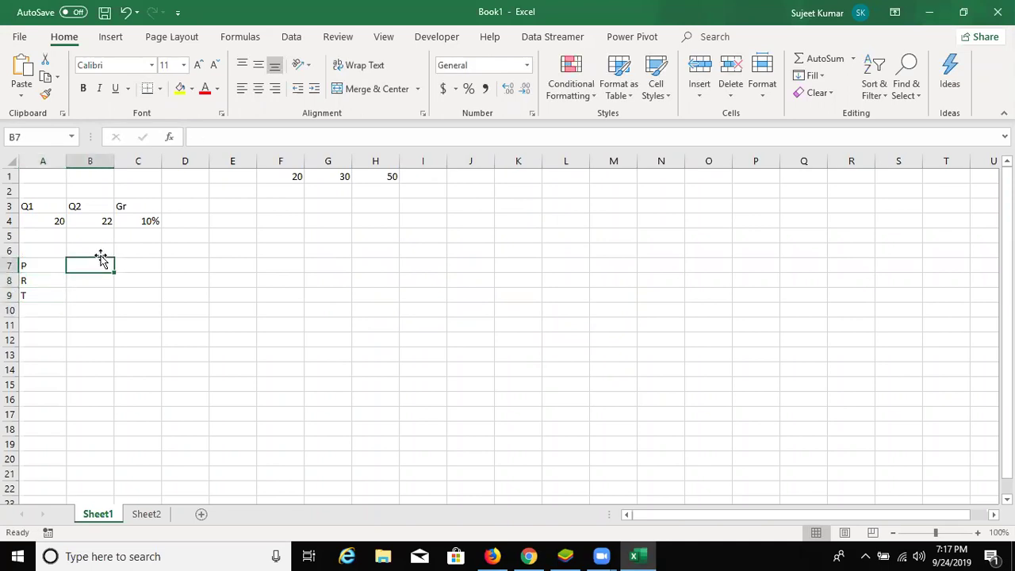
type("50000")
key("Return")
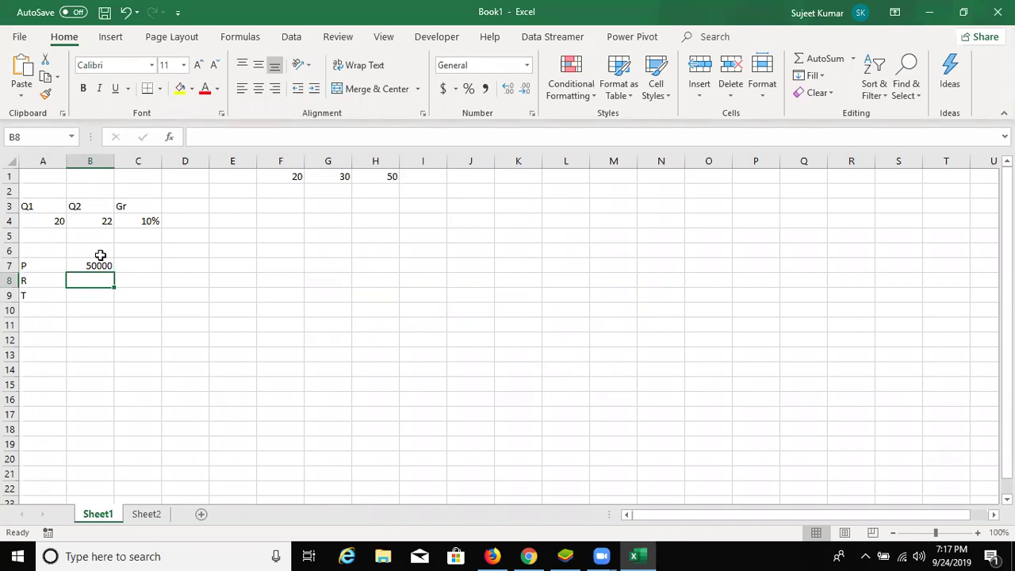
type("10%")
key("Return")
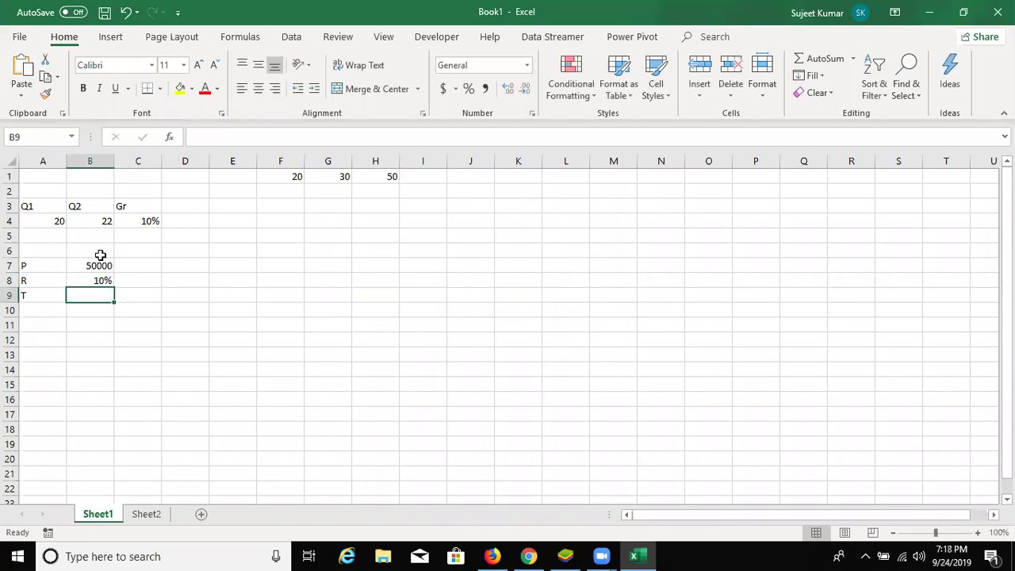
type("3")
key("Return")
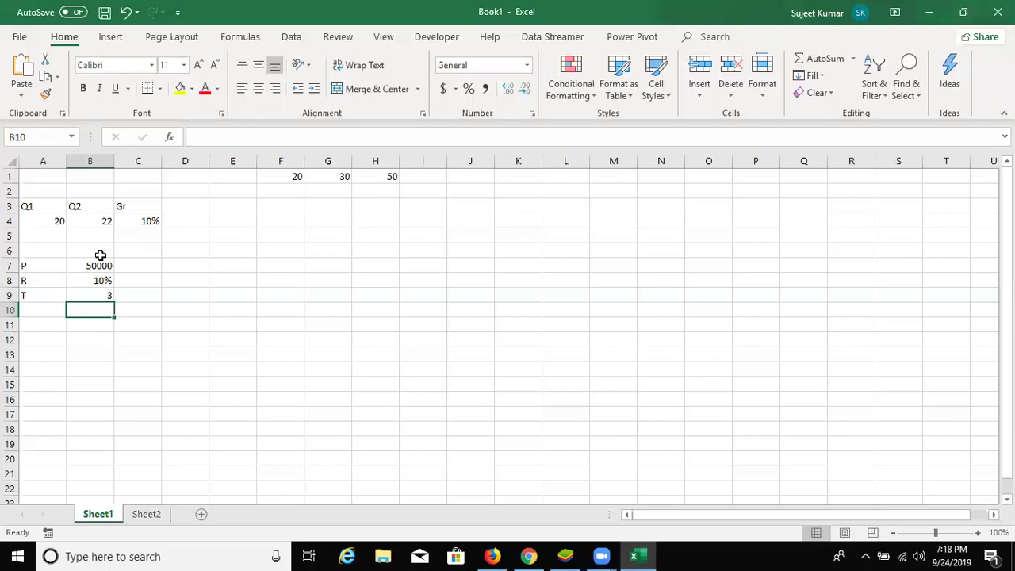
key("Down")
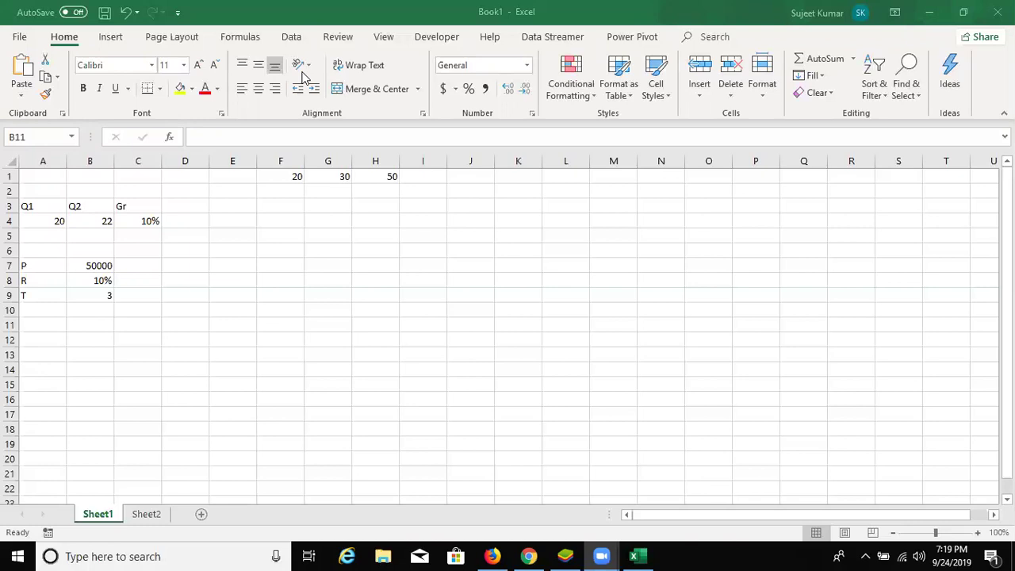
- Label cell B11 as Amt and select C11 beside it
type("Amt")
key("Return")
key("Right")
left_click(152, 322)
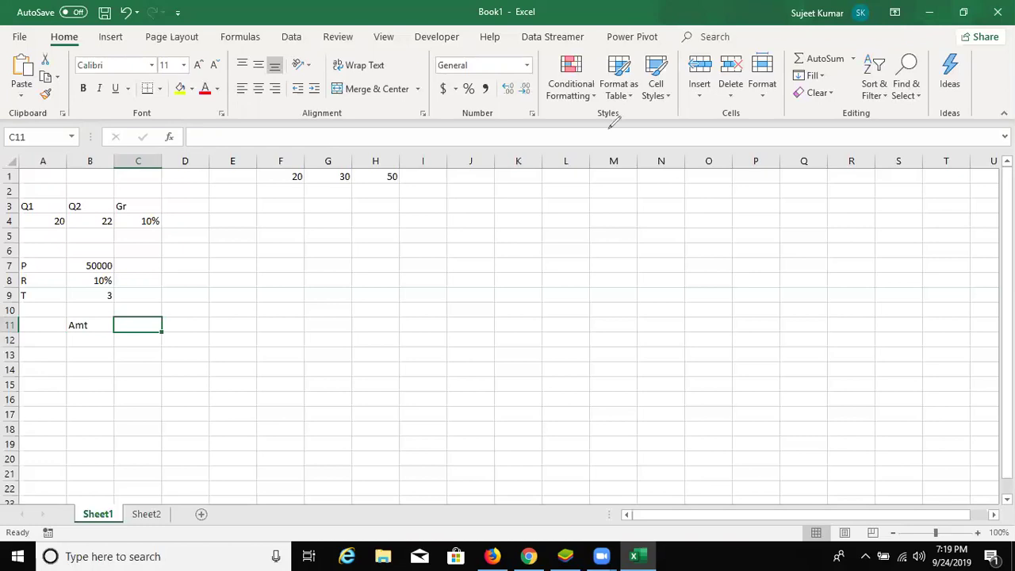
- Handwrite the compound-interest sketch A = P(1+R/N)^(N×T) over the sheet with the pen
mouse_move(284, 287)
left_mouse_down()
mouse_move(305, 306)
mouse_move(285, 306)
mouse_move(339, 292)
mouse_move(328, 325)
left_mouse_up()
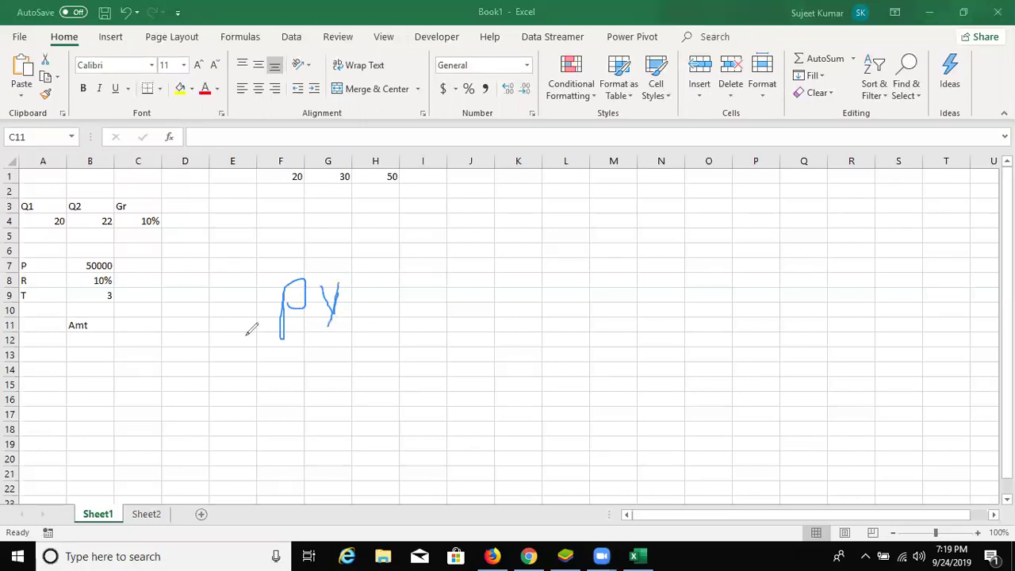
mouse_move(189, 326)
left_mouse_down()
mouse_move(200, 367)
mouse_move(192, 336)
mouse_move(203, 327)
mouse_move(223, 325)
mouse_move(214, 345)
mouse_move(242, 332)
left_mouse_up()
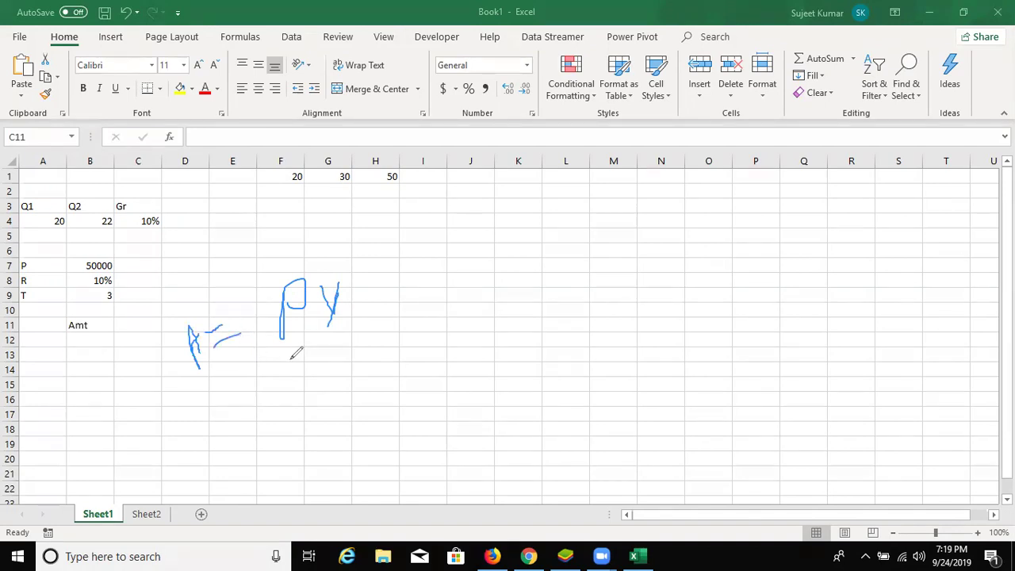
left_click_drag(367, 259, 392, 335)
mouse_move(374, 267)
left_mouse_down()
mouse_move(390, 302)
mouse_move(425, 263)
mouse_move(397, 263)
mouse_move(419, 287)
left_mouse_up()
mouse_move(430, 252)
left_mouse_down()
mouse_move(454, 252)
mouse_move(468, 298)
mouse_move(495, 279)
left_mouse_up()
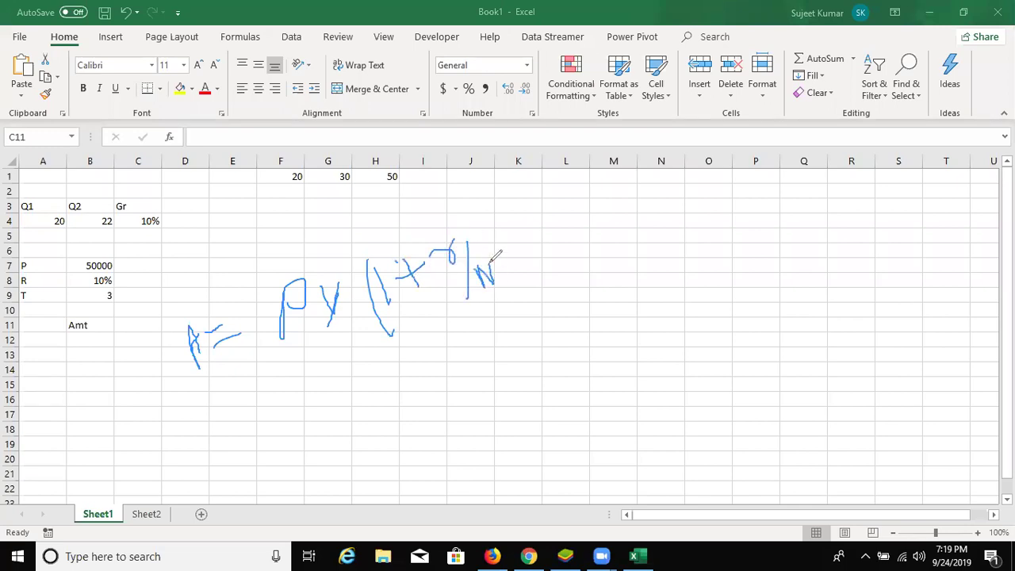
left_click_drag(472, 239, 529, 277)
mouse_move(479, 205)
left_mouse_down()
mouse_move(494, 239)
mouse_move(485, 188)
mouse_move(534, 229)
left_mouse_up()
mouse_move(515, 196)
left_mouse_down()
mouse_move(514, 236)
mouse_move(548, 200)
mouse_move(533, 166)
left_mouse_up()
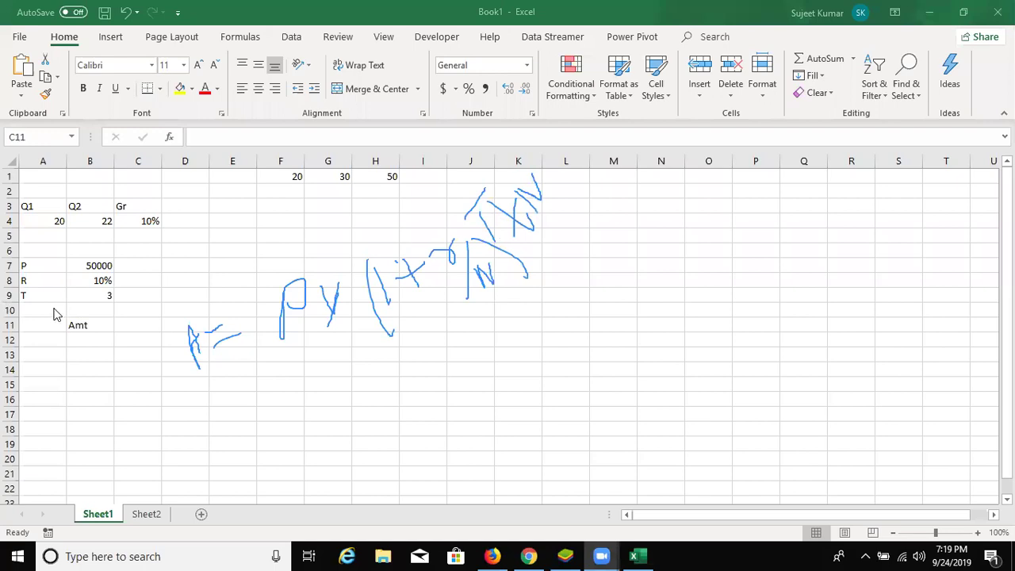
left_click(106, 298)
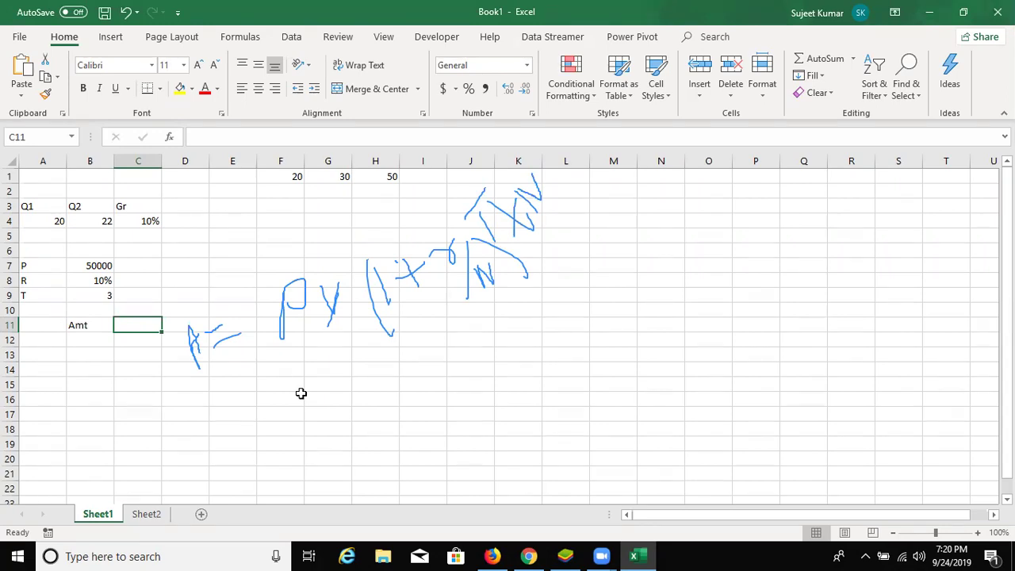
key("Down")
key("Down")
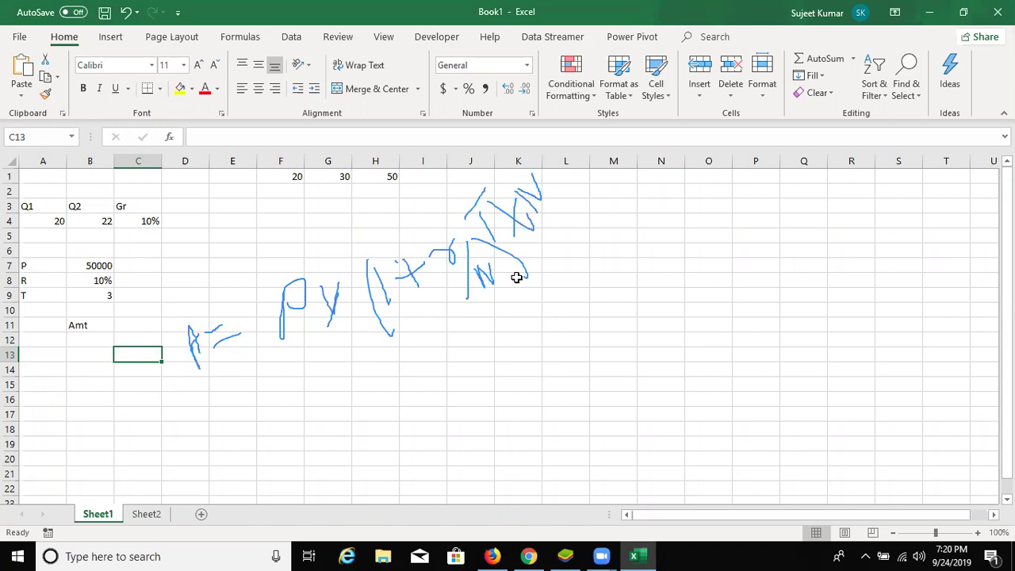
key("Down")
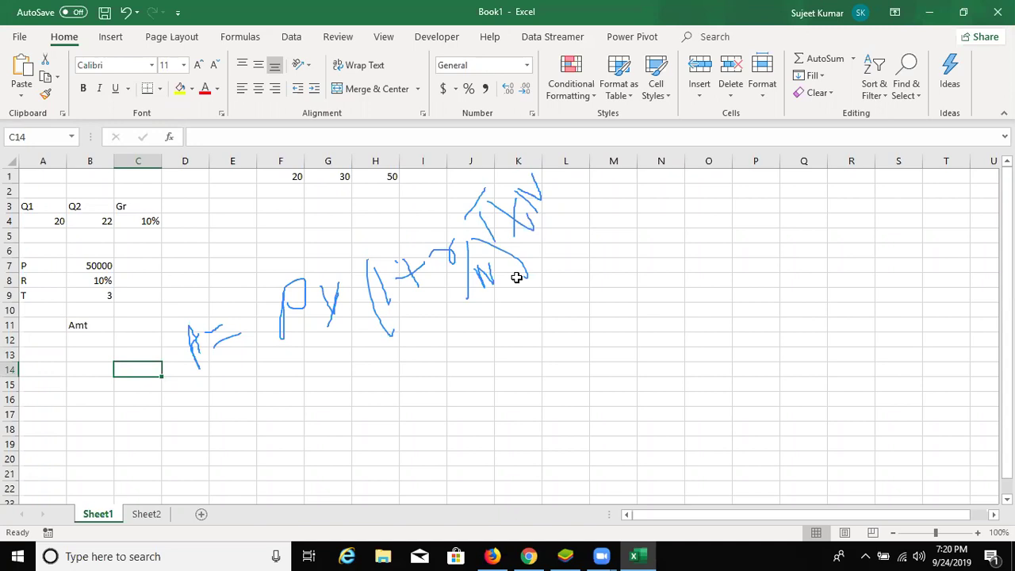
- Enter =B8/12 in C14 (monthly rate 0.008333) and =1+C14 in D14 (factor 1.008333)
type("=")
key("Up")
key("Up")
key("Up")
key("Up")
key("Up")
key("Left")
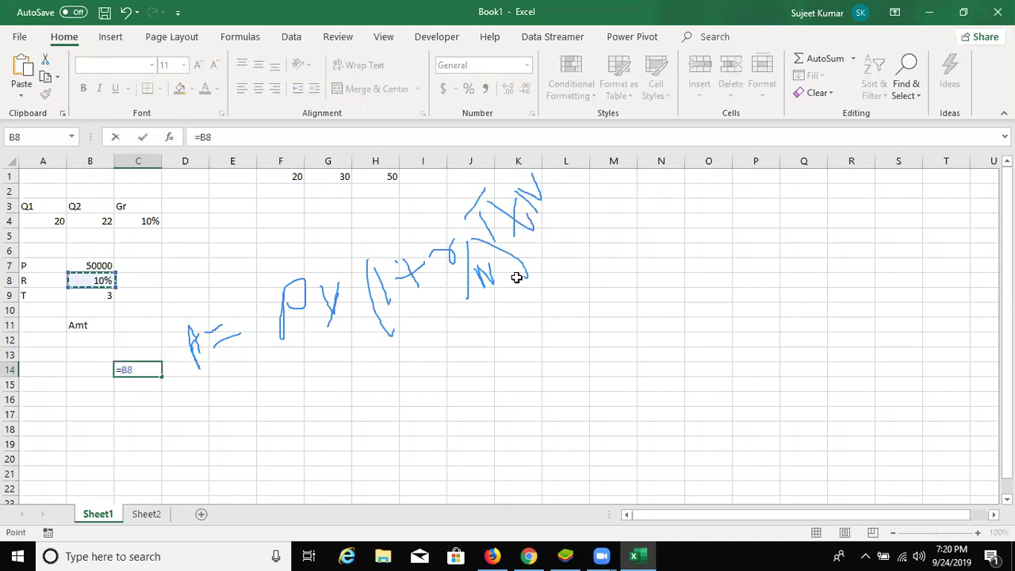
type("/12")
key("Return")
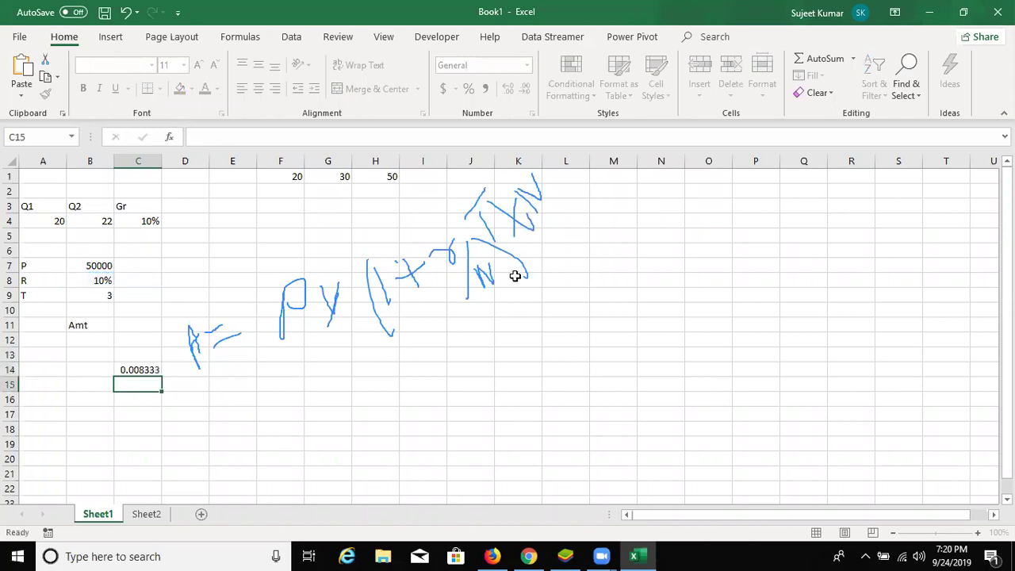
key("Up")
key("Right")
type("=1+")
key("Left")
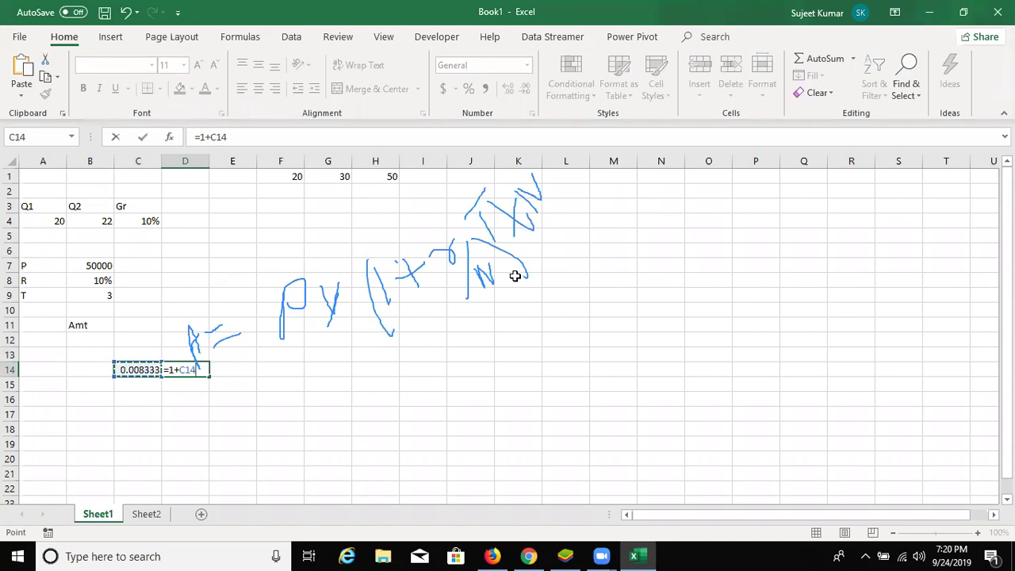
key("ctrl+Return")
- Enter =B9*12 in E14 (36 months) and =D14^E14 in F14 (1.348182)
key("Right")
type("=")
key("Left")
key("Up")
key("Up")
key("Up")
key("Up")
key("Left")
type("*12")
key("ctrl+Return")
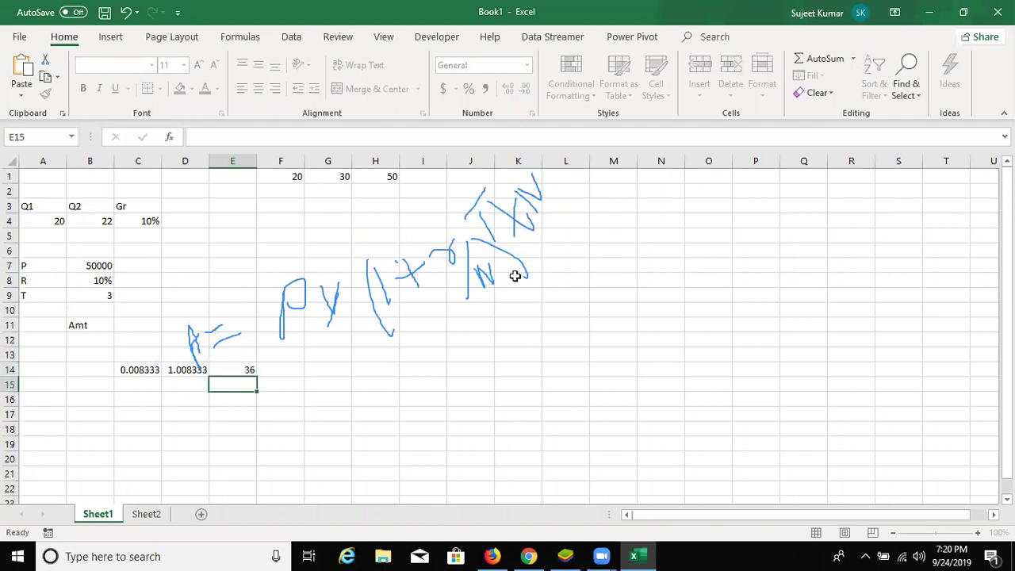
key("Right")
type("=")
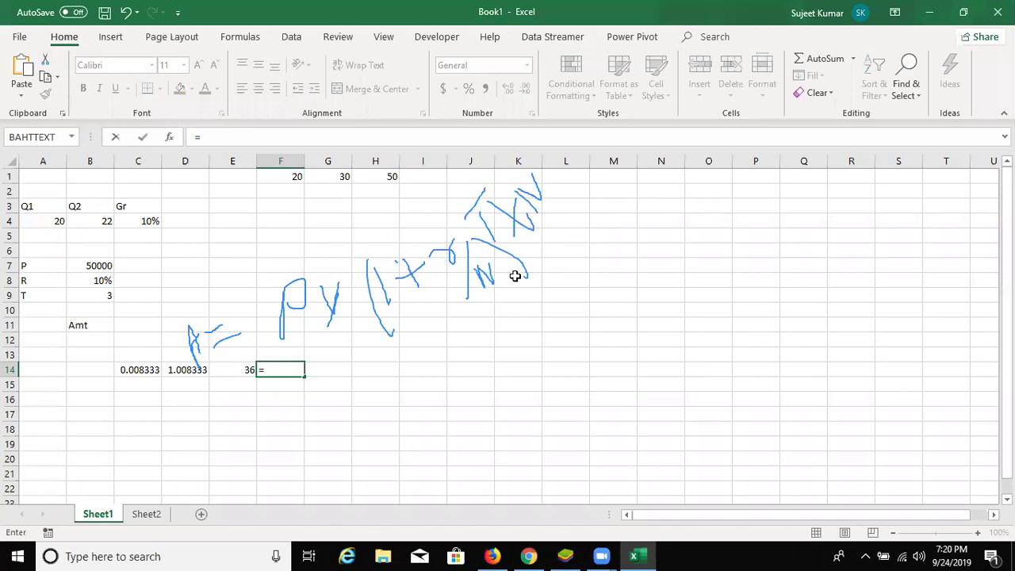
key("Left")
key("Left")
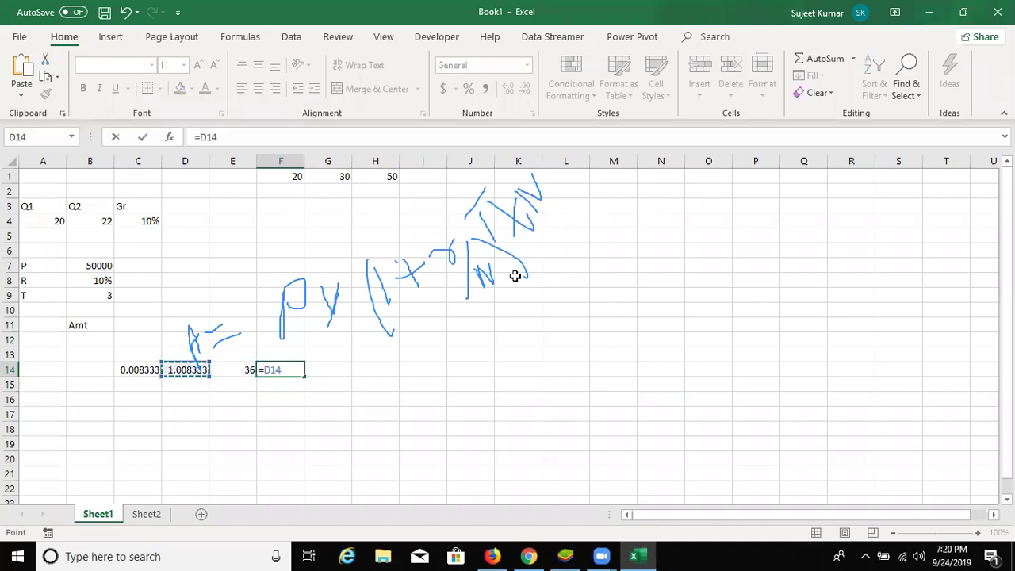
type("^")
- Enter =F14*B7 in G14 for the amount 67409.09, then review row 14's formulas
key("Left")
key("ctrl+Return")
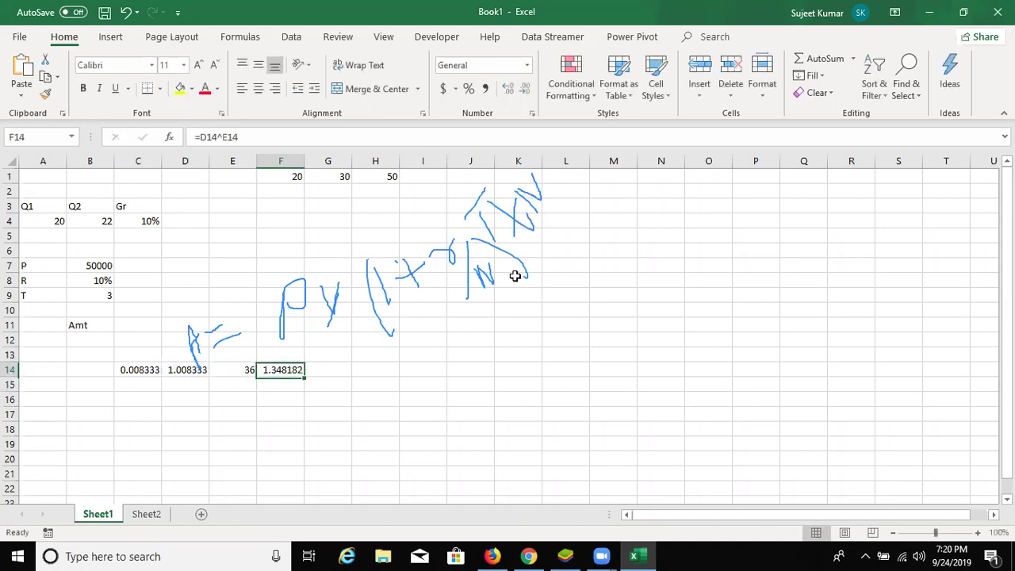
key("Right")
type("=")
key("Left")
type("*")
key("Up")
key("Left")
key("Left")
key("Left")
key("Left")
key("Left")
key("Up")
key("Up")
key("Up")
key("Up")
key("Up")
key("Down")
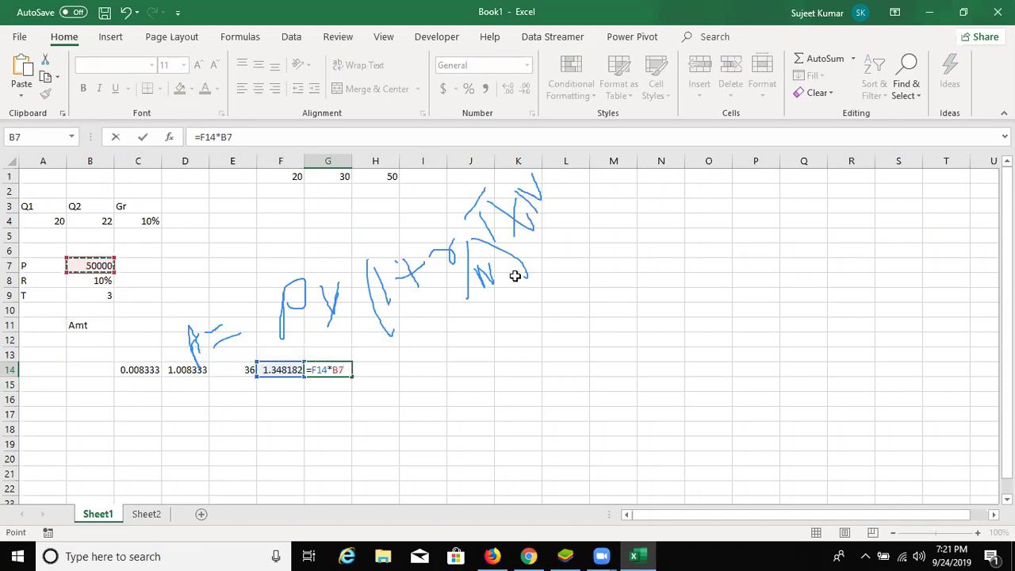
key("Return")
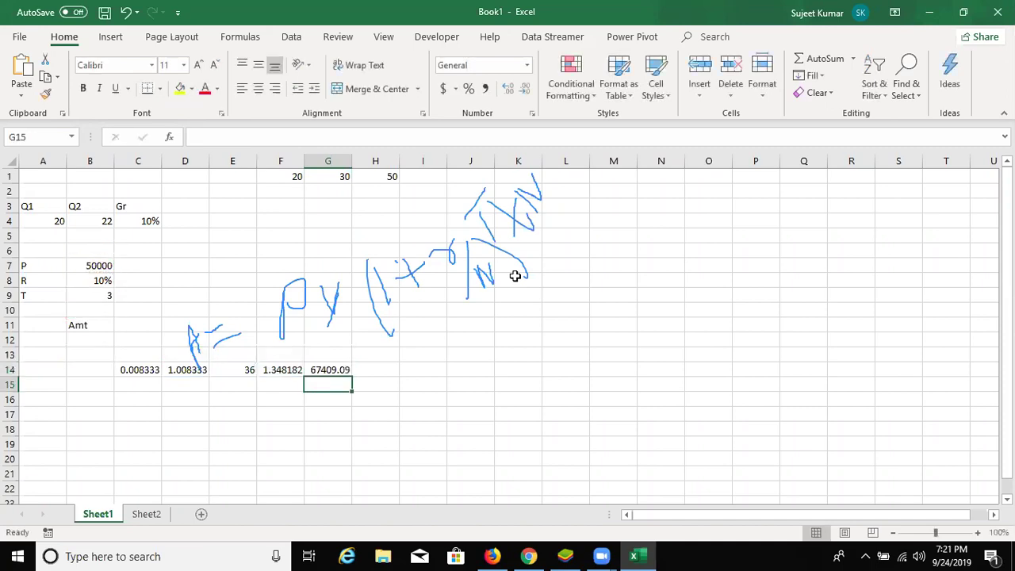
key("Up")
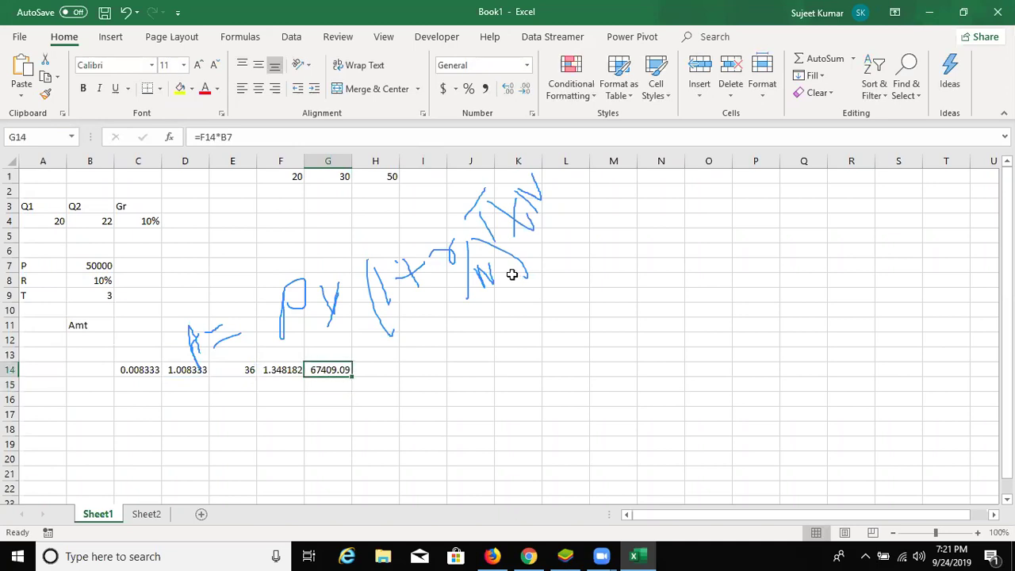
key("Left")
key("Left")
key("Left")
key("Left")
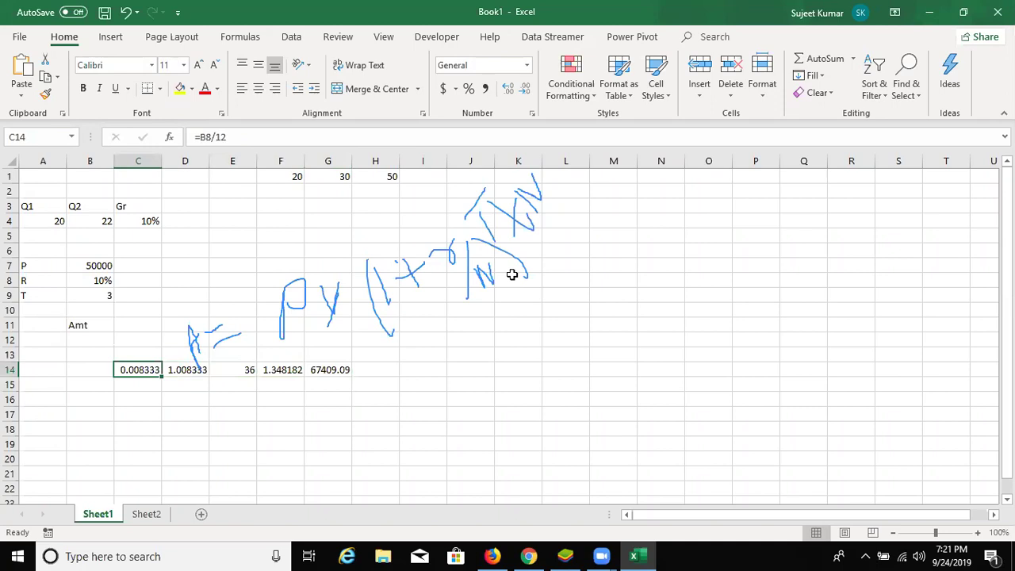
key("Right")
key("Right")
key("Right")
key("Right")
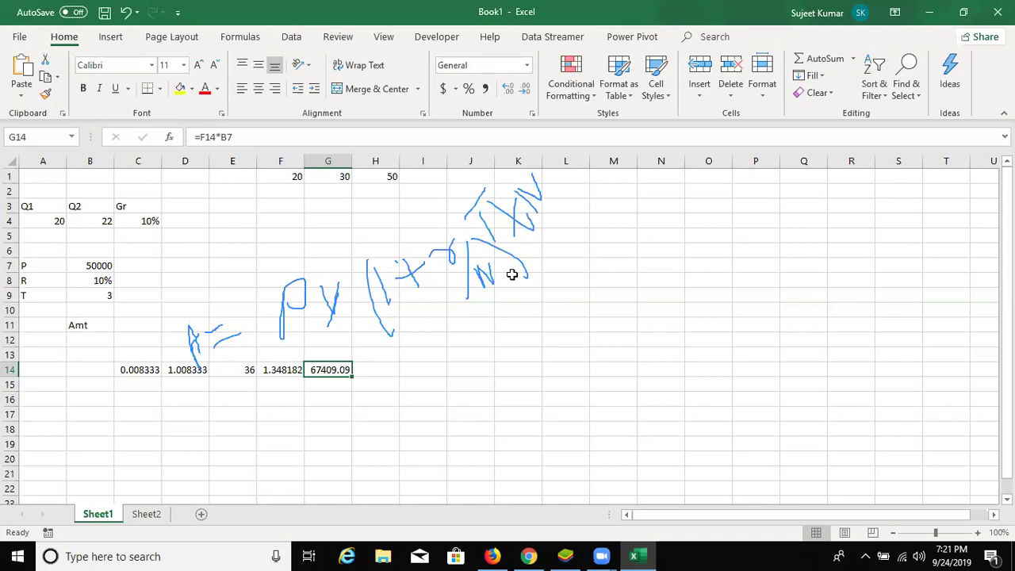
- Replace the C14 reference in D14's formula with (B8/12) inline
key("Left")
key("Left")
key("Left")
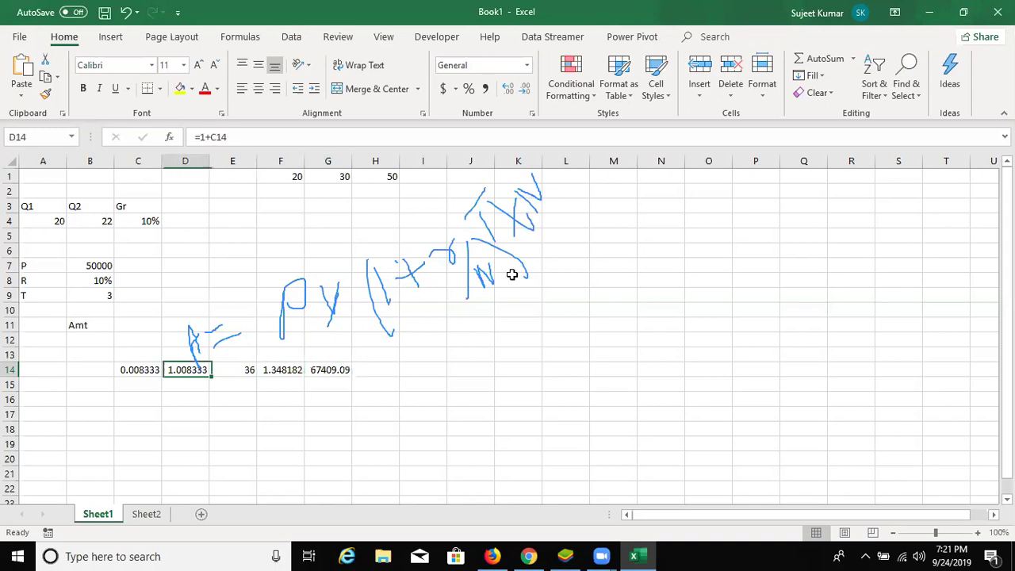
key("F2")
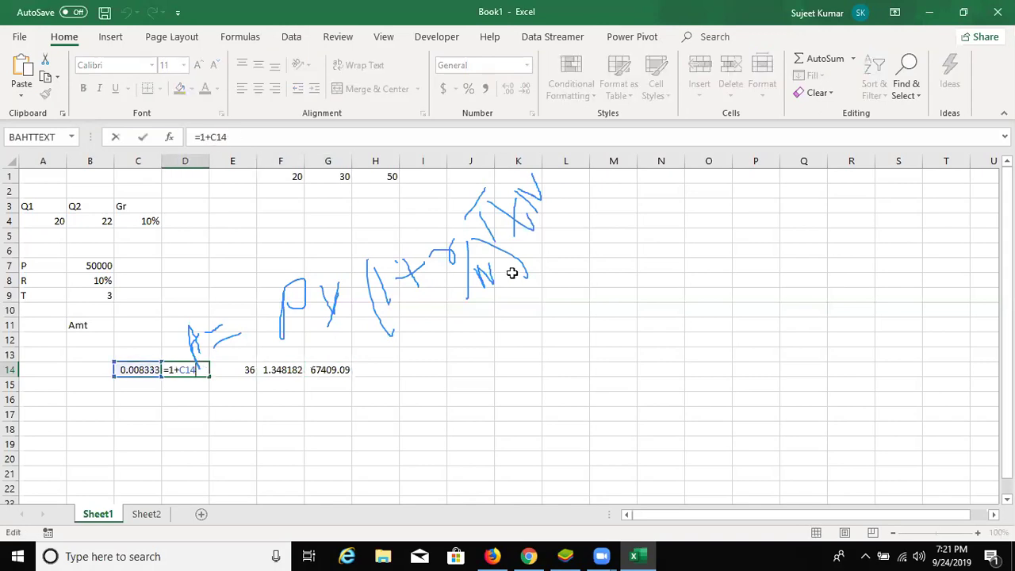
key("ctrl+Return")
key("Left")
key("F2")
key("ctrl+Return")
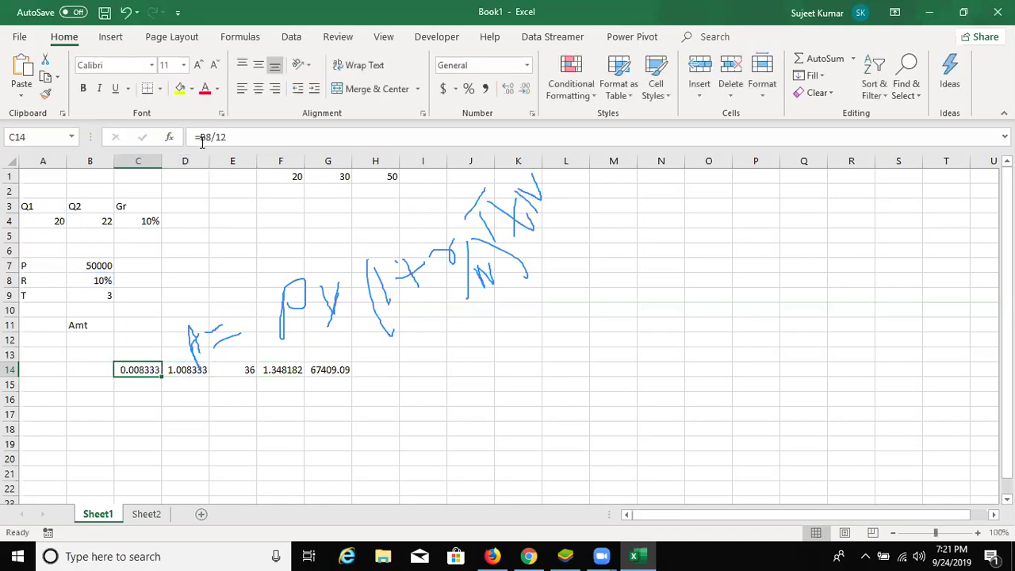
double_click(235, 140)
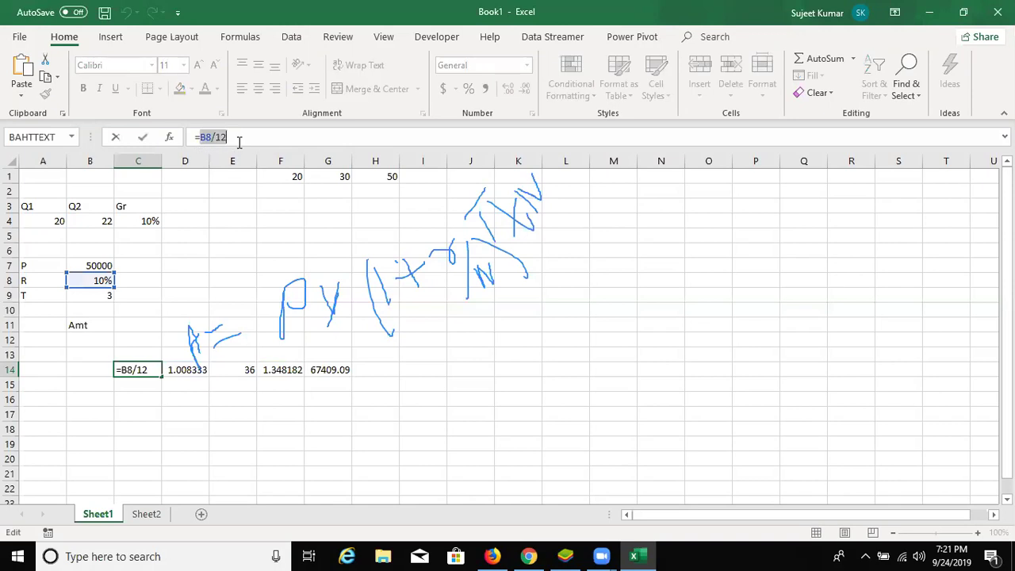
double_click(239, 142)
key("ctrl+Return")
key("Right")
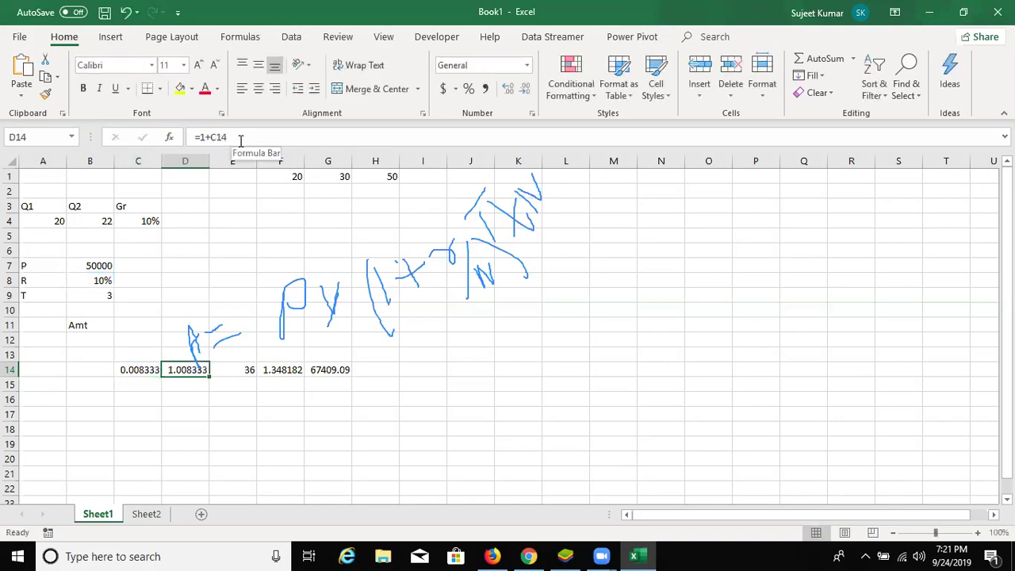
double_click(223, 137)
type("(")
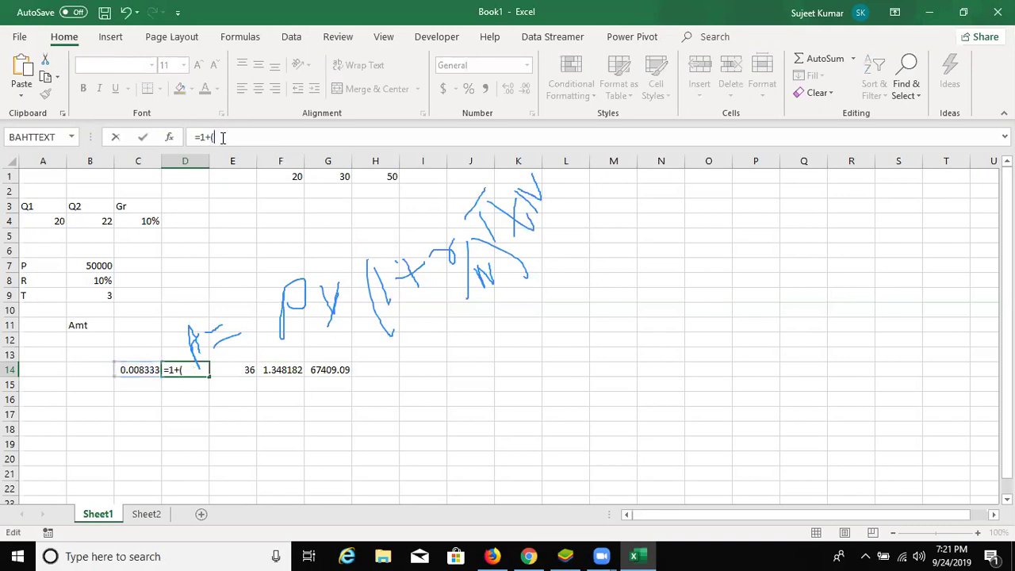
type("B8/12")
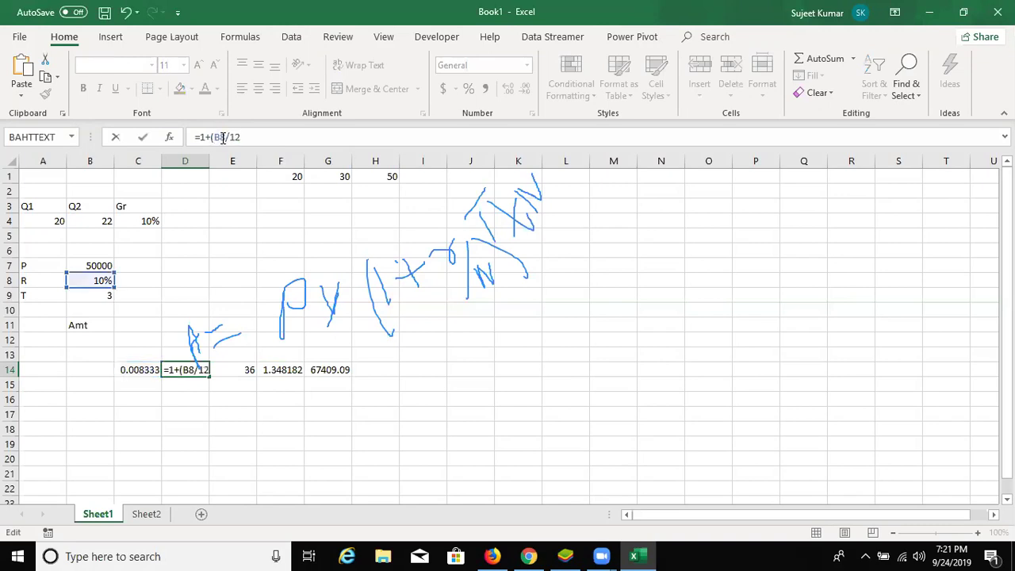
type(")")
key("Return")
- Rewrite F14 so the D14 reference becomes (1+(B8/12))
key("Up")
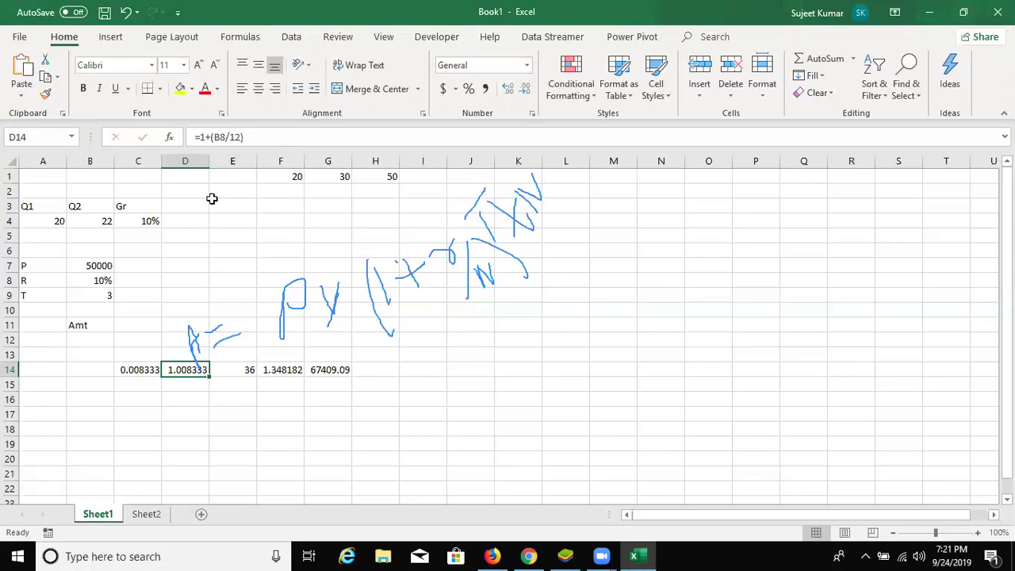
left_click_drag(211, 138, 305, 141)
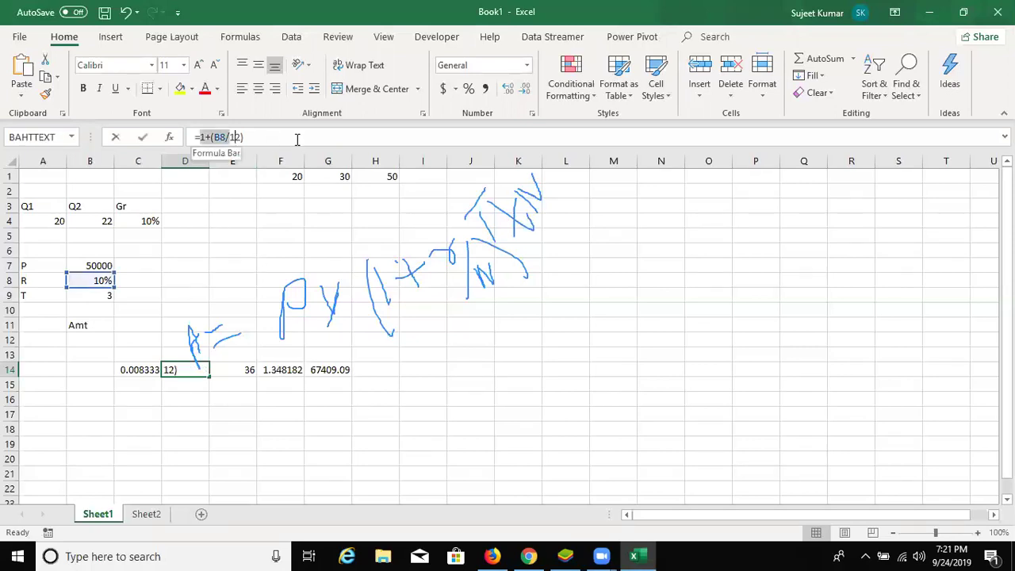
key("ctrl+Return")
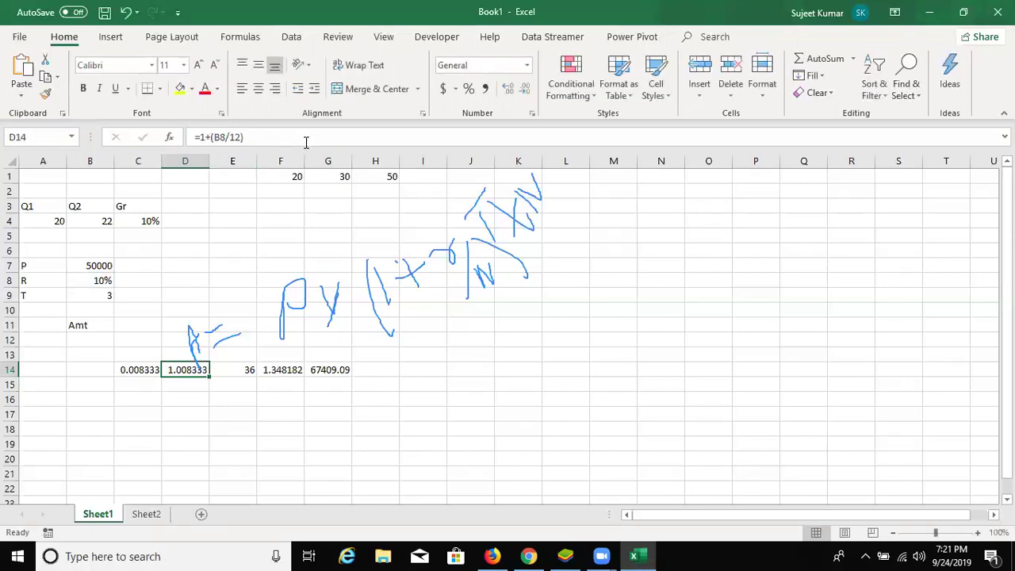
key("Right")
key("Right")
left_click(305, 141)
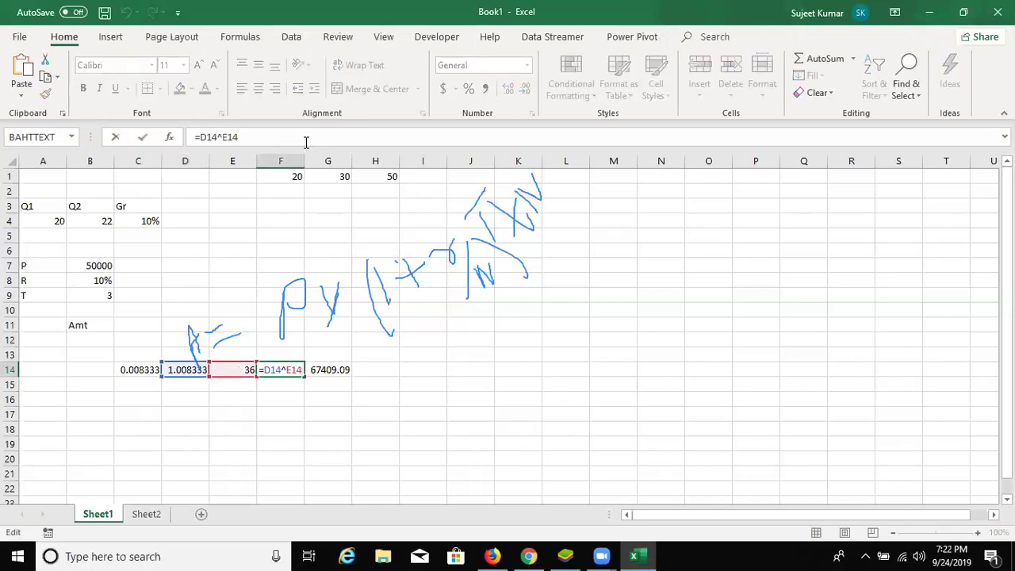
double_click(208, 136)
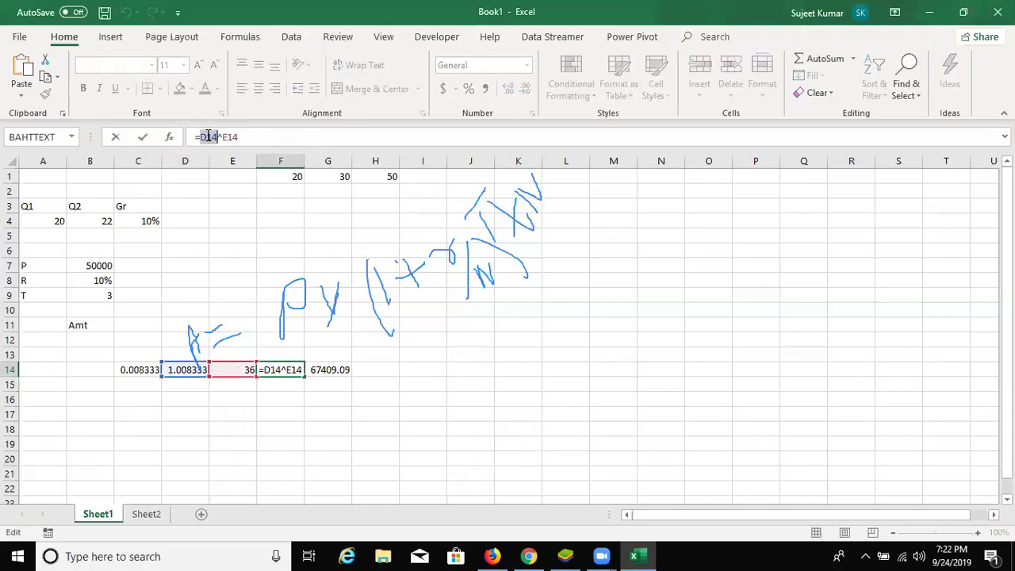
key("BackSpace")
type("()")
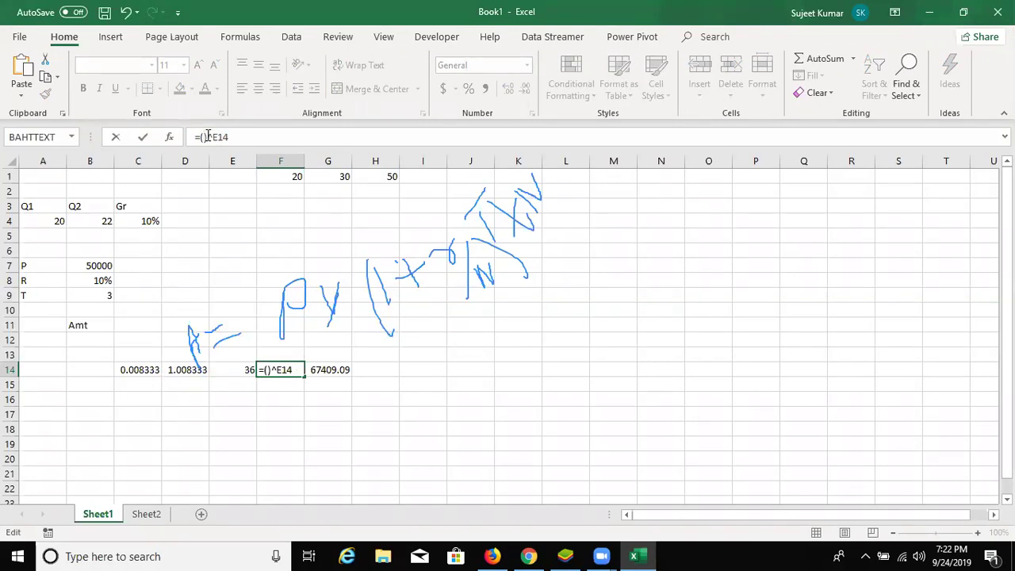
type("1+(B8/12)")
left_click(250, 137)
key("ctrl+Return")
- Replace F14's E14 exponent with (B9*12)
key("Left")
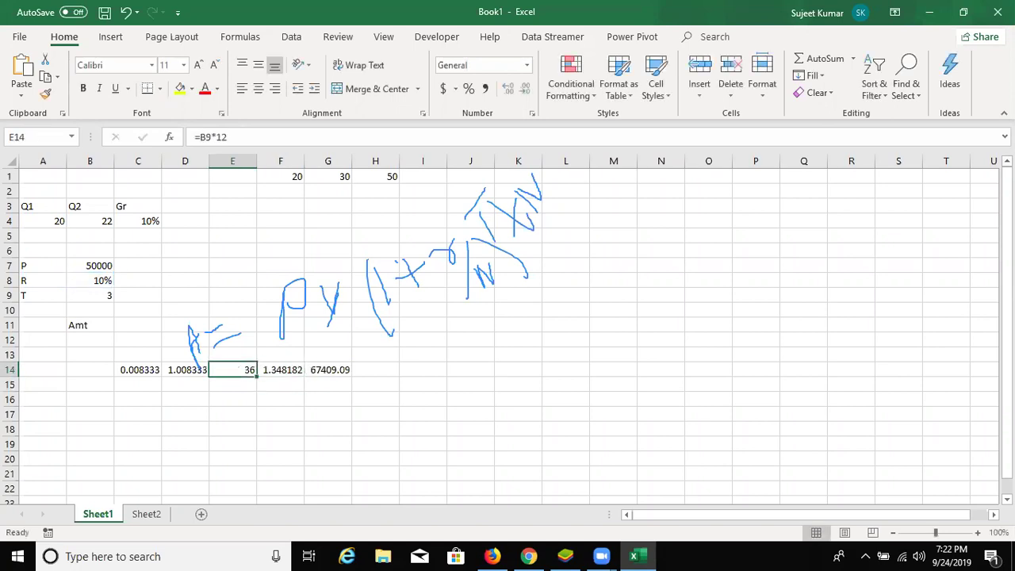
double_click(203, 136)
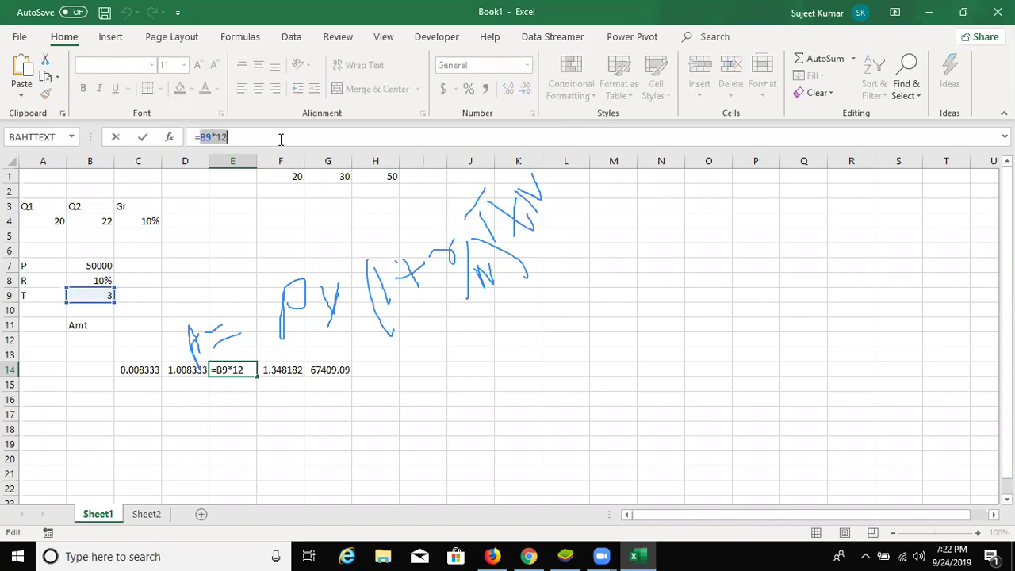
key("Tab")
double_click(281, 132)
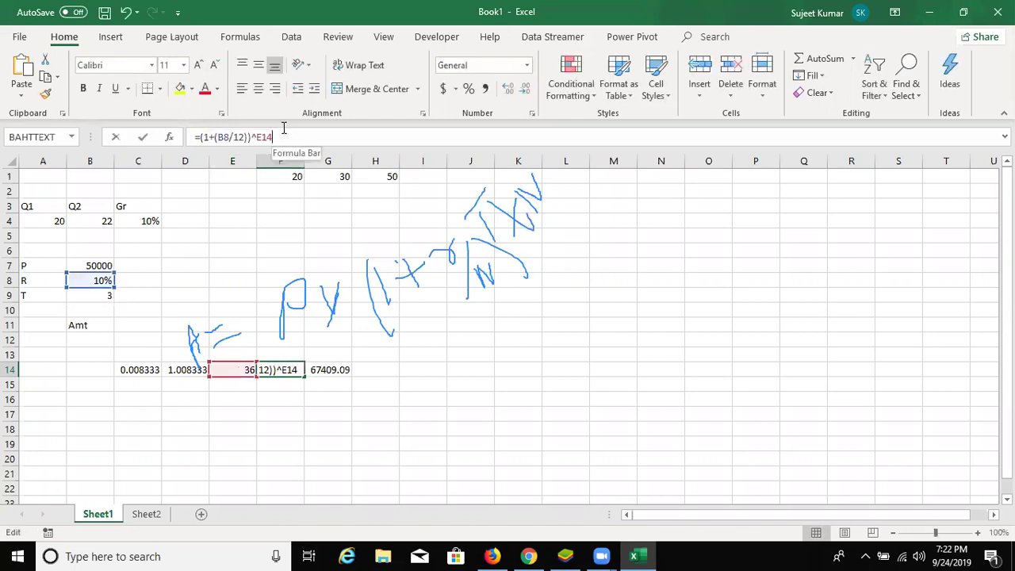
type("(")
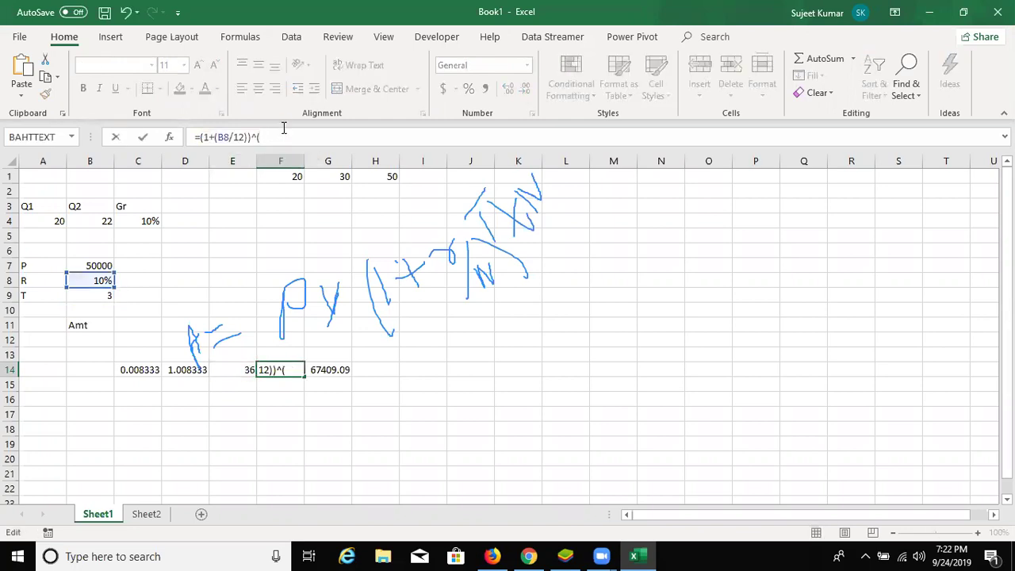
type("B9*12)")
key("Return")
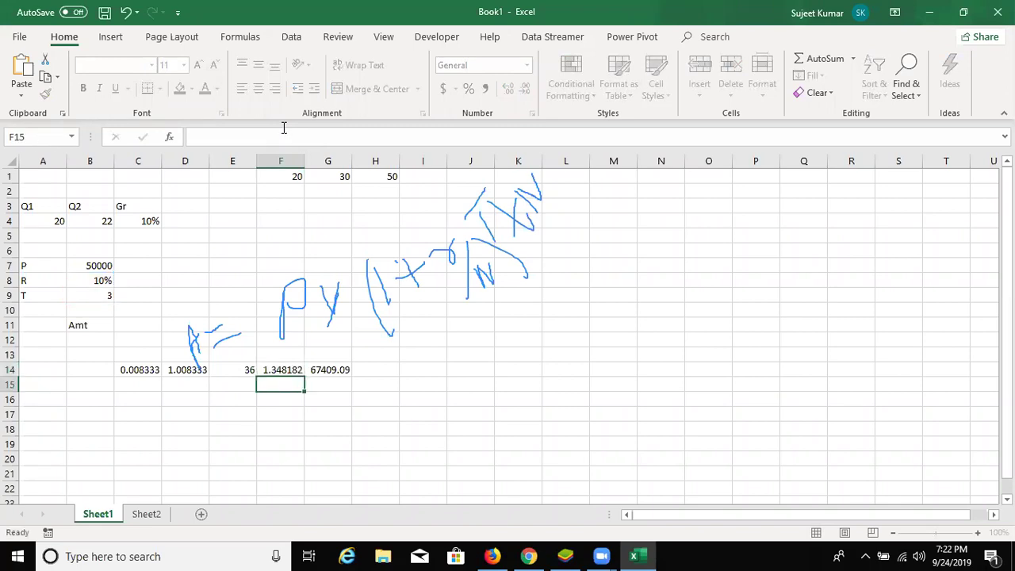
key("Up")
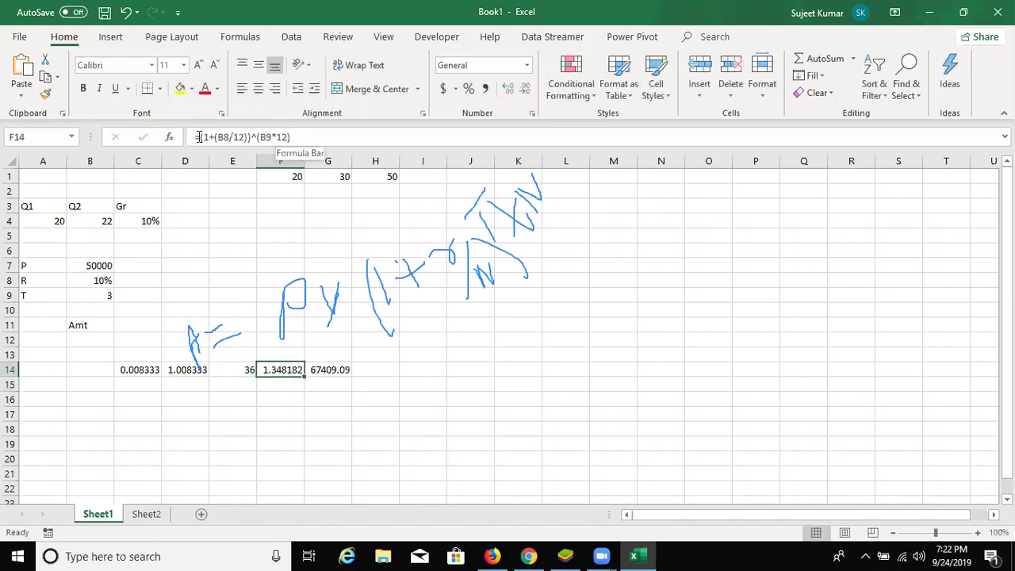
left_click_drag(198, 137, 379, 145)
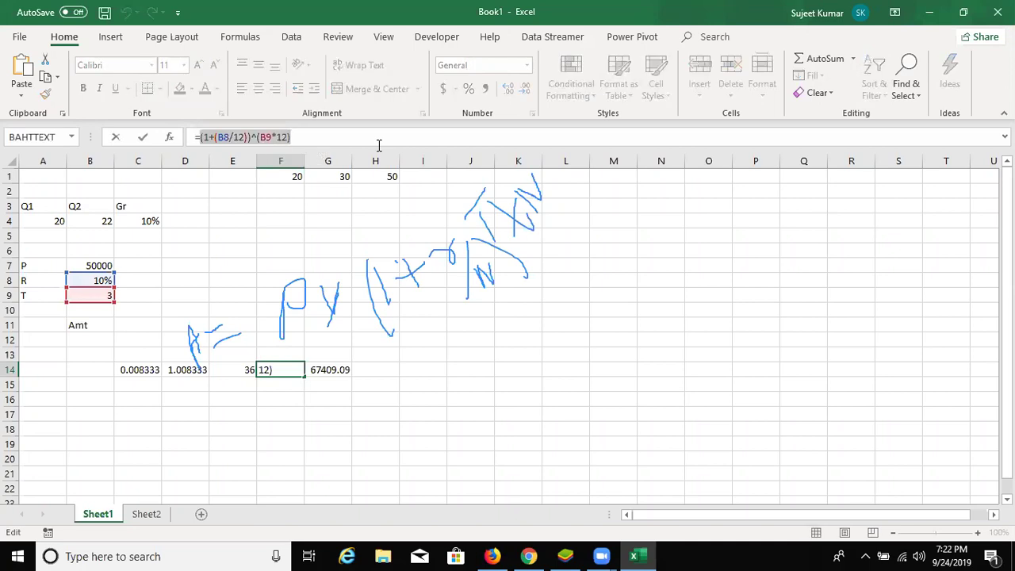
key("Escape")
- Edit G14 into the combined formula =((1+(B8/12))^(B9*12))*B7
left_click(336, 368)
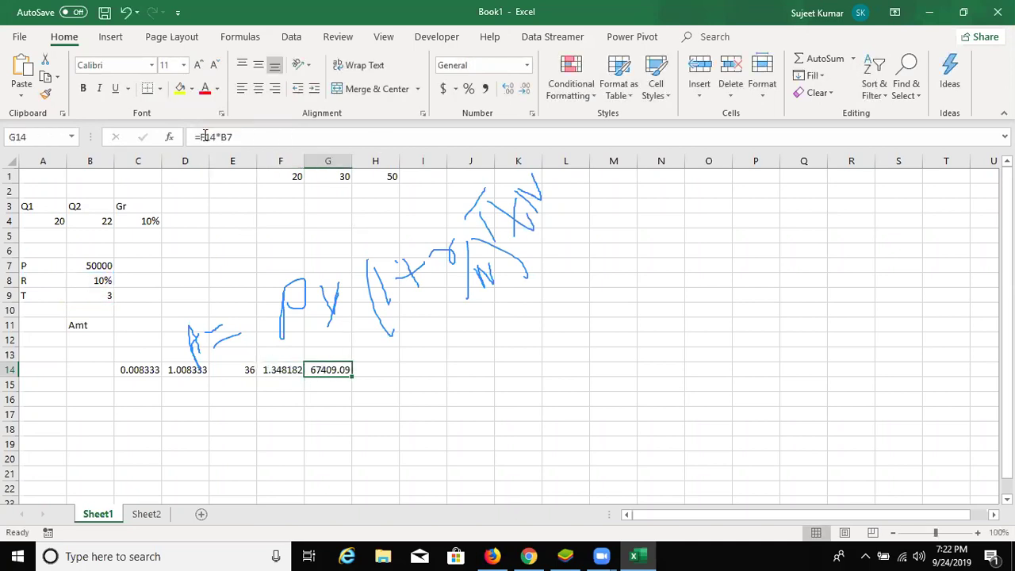
left_click(205, 136)
type("()")
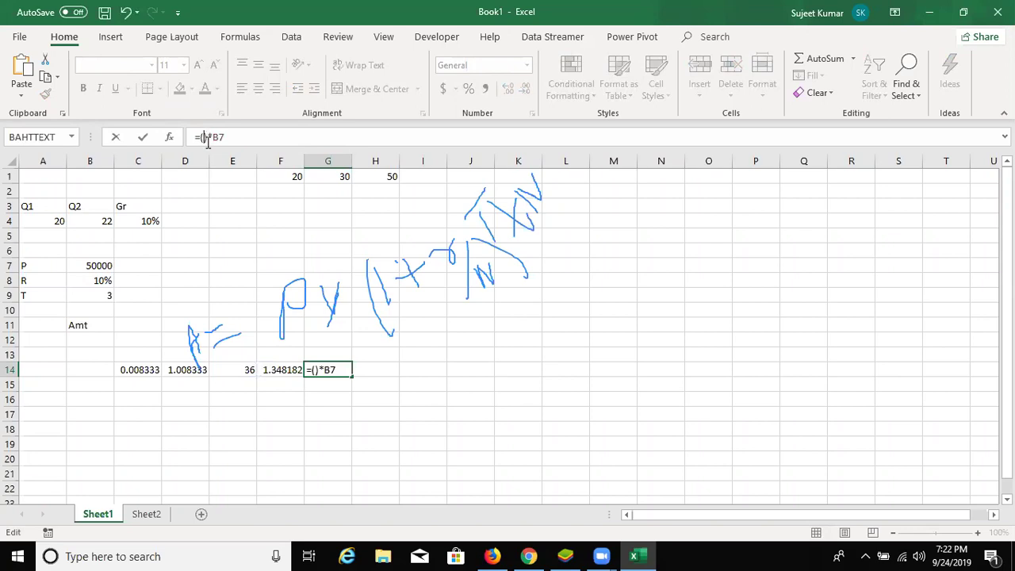
type("(1+(B8/12))^(B9*12)")
key("ctrl+Return")
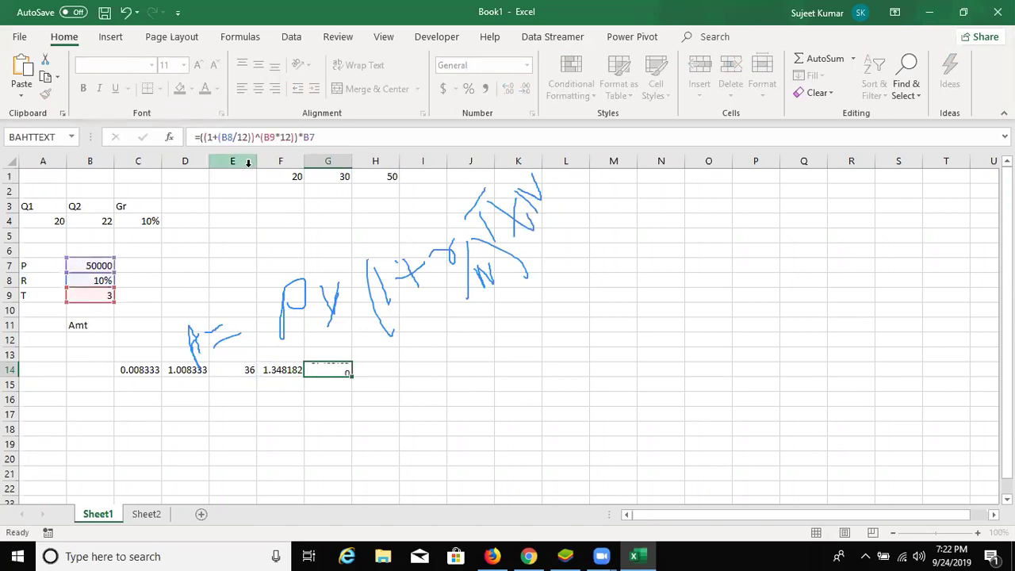
- Move the combined formula from G14 into C11, showing 67409.09
key("ctrl+c")
key("Left")
key("Left")
key("Left")
key("Left")
key("Up")
key("Up")
key("Up")
key("Left")
key("Right")
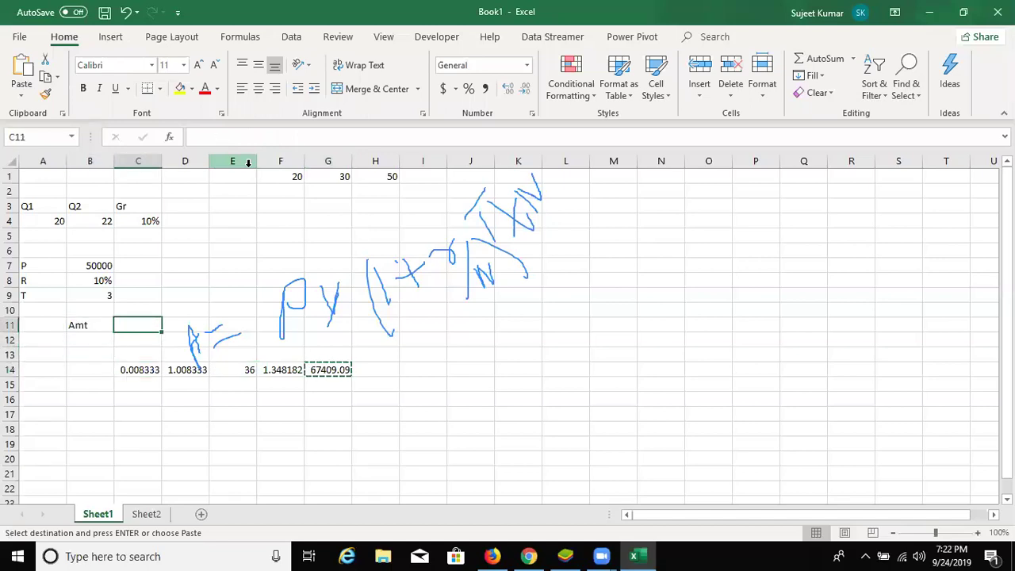
key("Return")
double_click(123, 325)
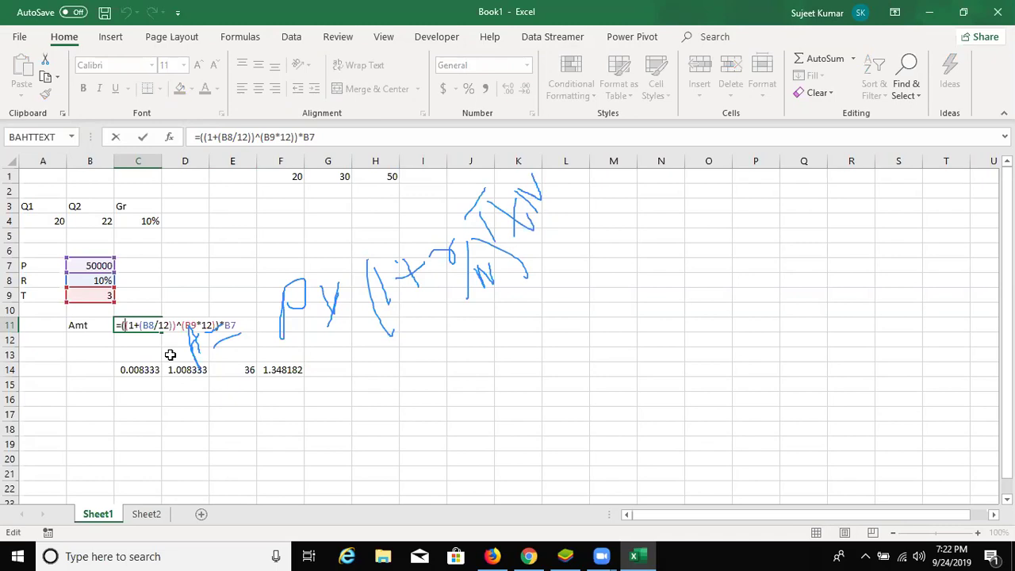
key("Return")
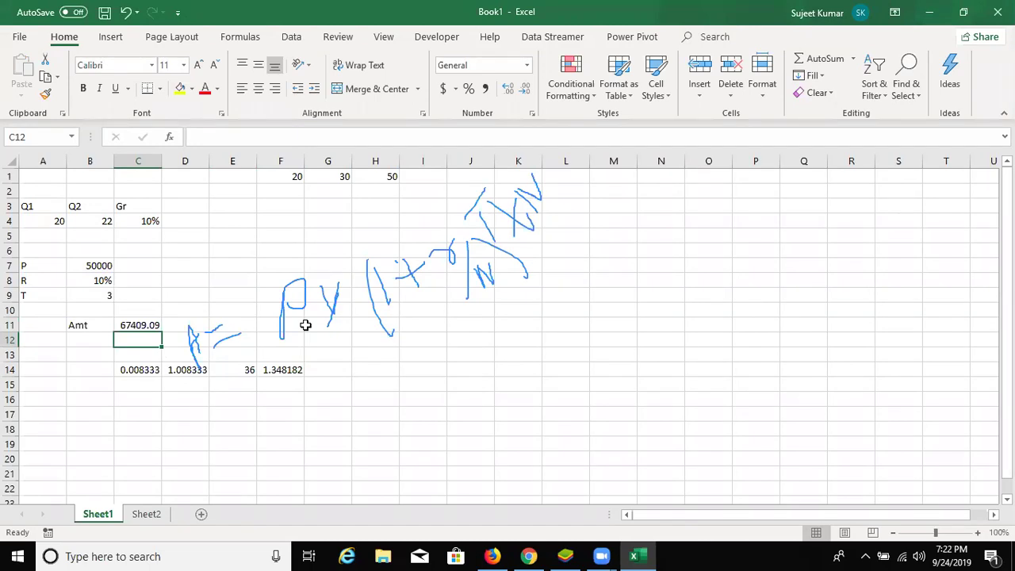
- Erase the ink notes, then enter MRP in B17 with a ? placeholder in C17
key("e")
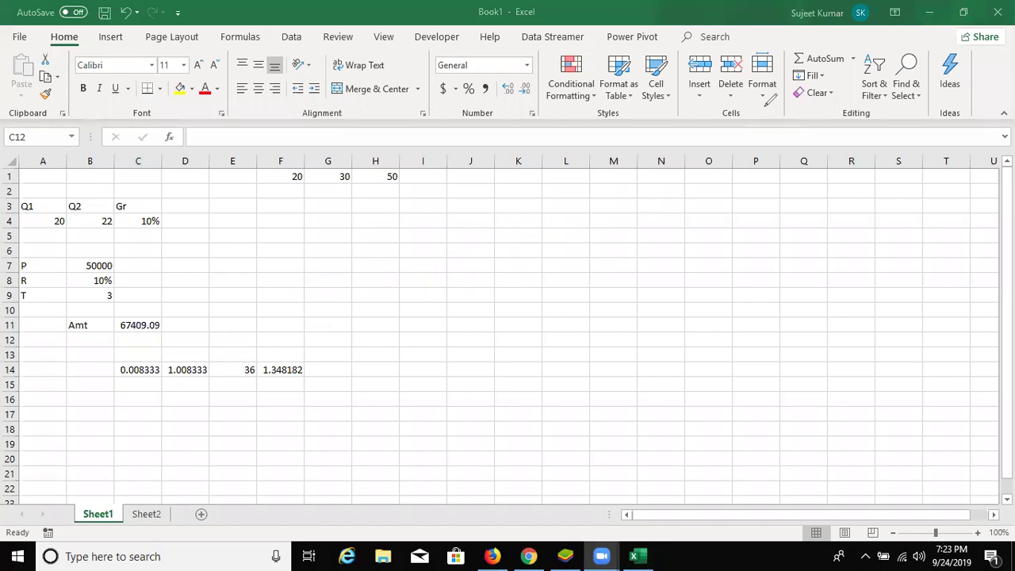
left_click(69, 410)
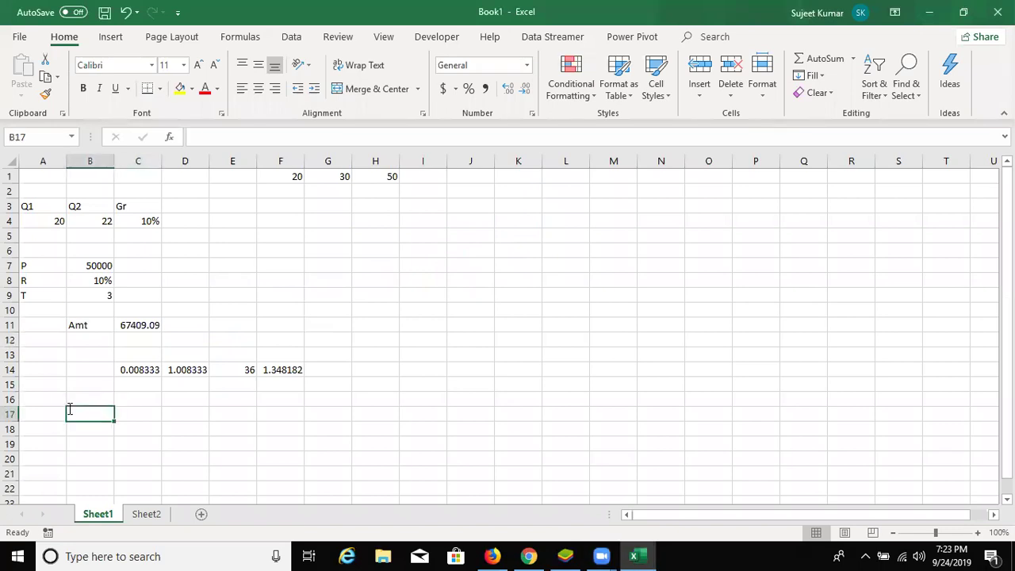
type("MRP")
key("Tab")
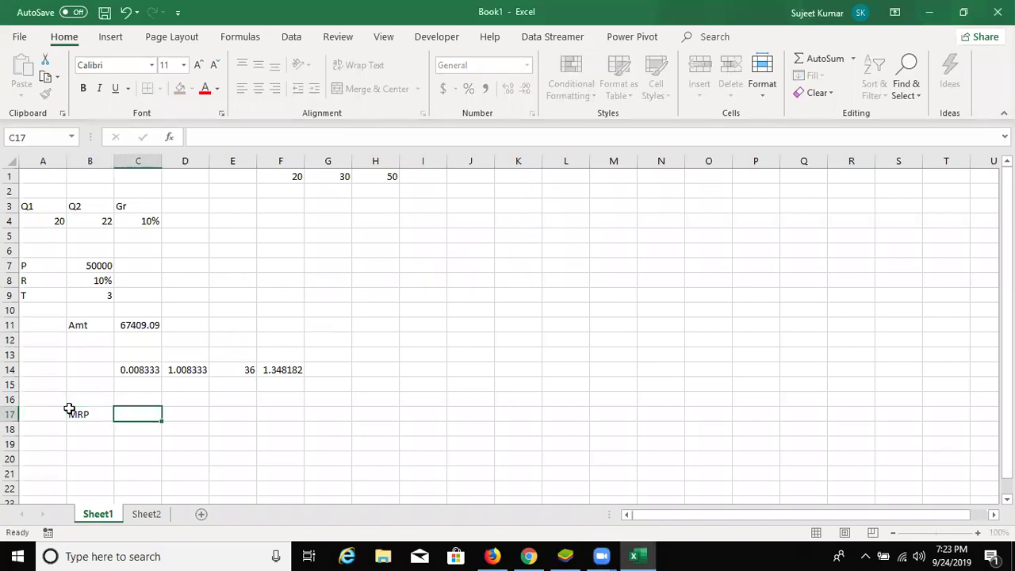
type("?")
key("Up")
- Enter Cost in B16 with the value 50 in C16
key("Left")
type("Cod")
key("BackSpace")
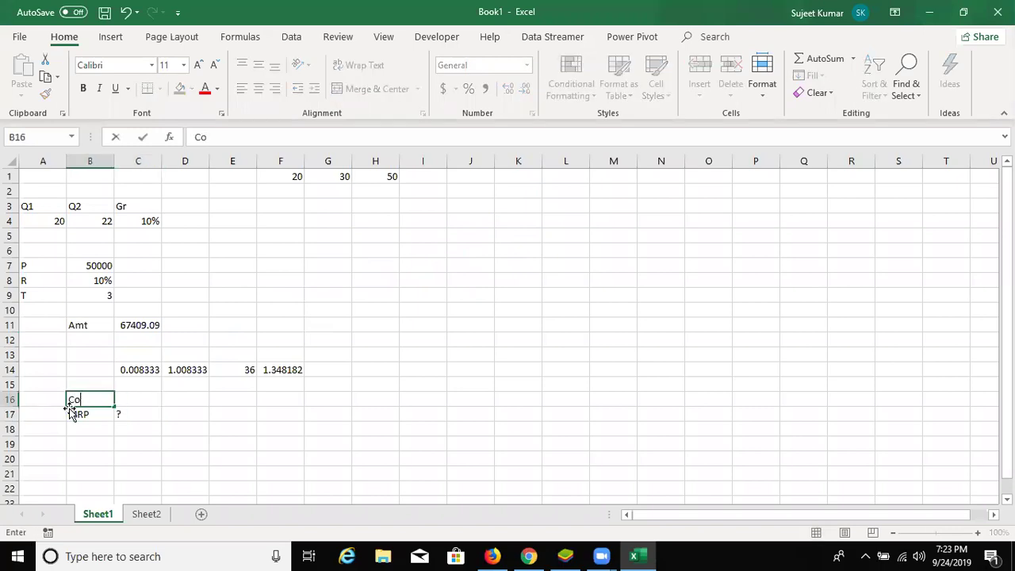
type("st")
key("Tab")
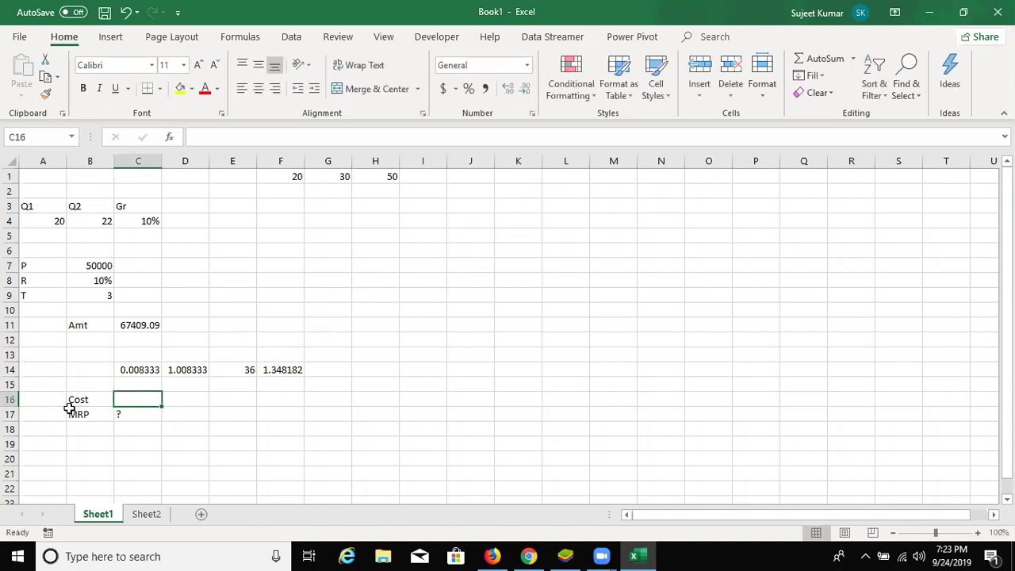
type("502")
key("BackSpace")
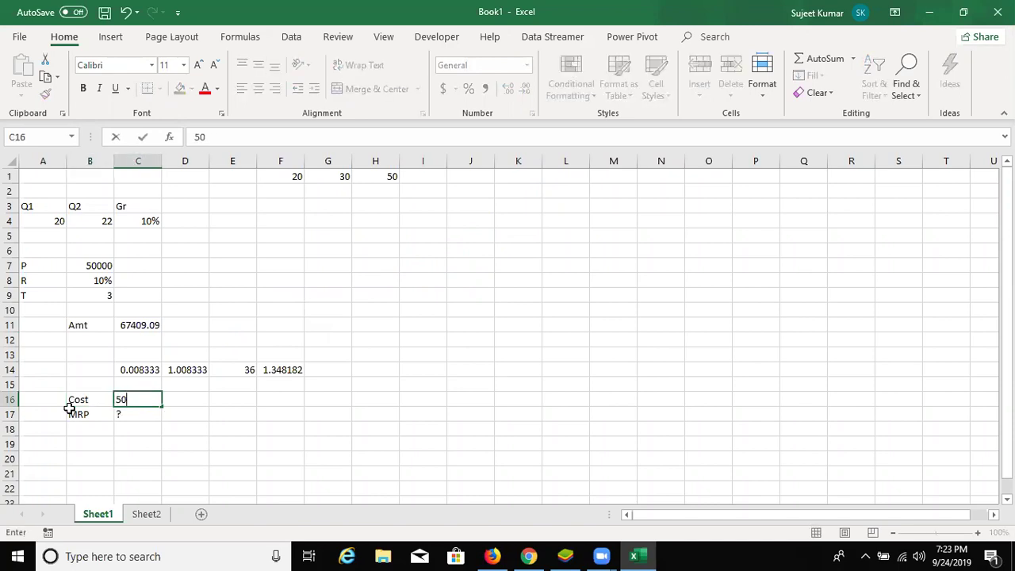
key("Return")
scroll(143, 381, "down", 2)
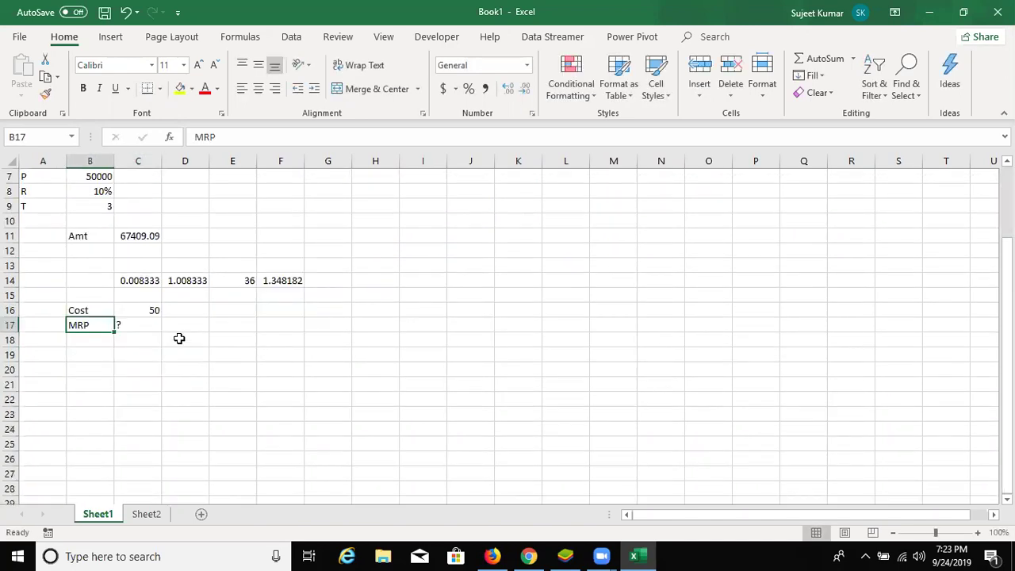
- Enter =C16*5% in D18 and =C16+D18 in D19 for the 5% markup
left_click(181, 340)
type("=")
key("Up")
key("Up")
key("Left")
type("*5")
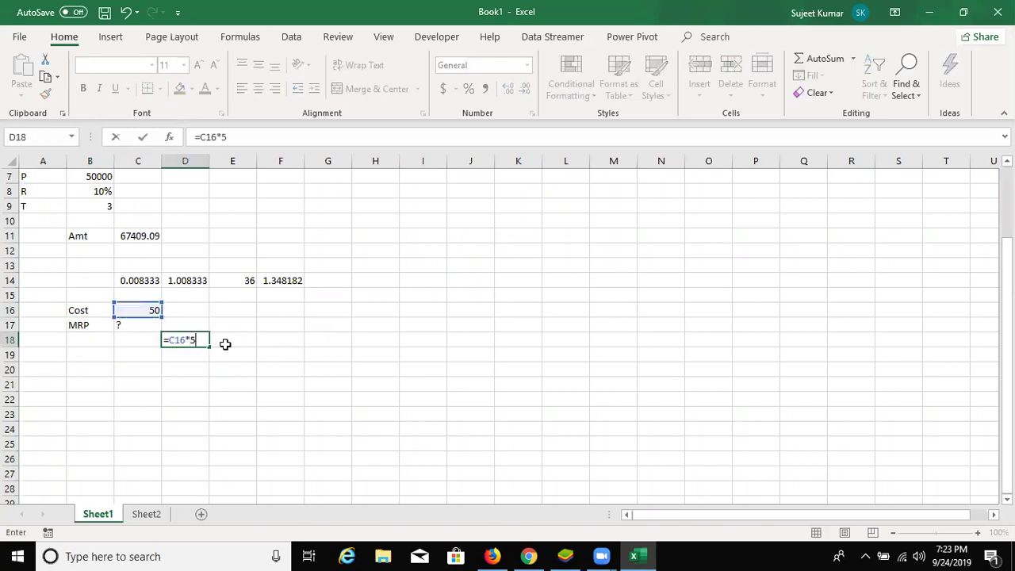
type("%")
key("Return")
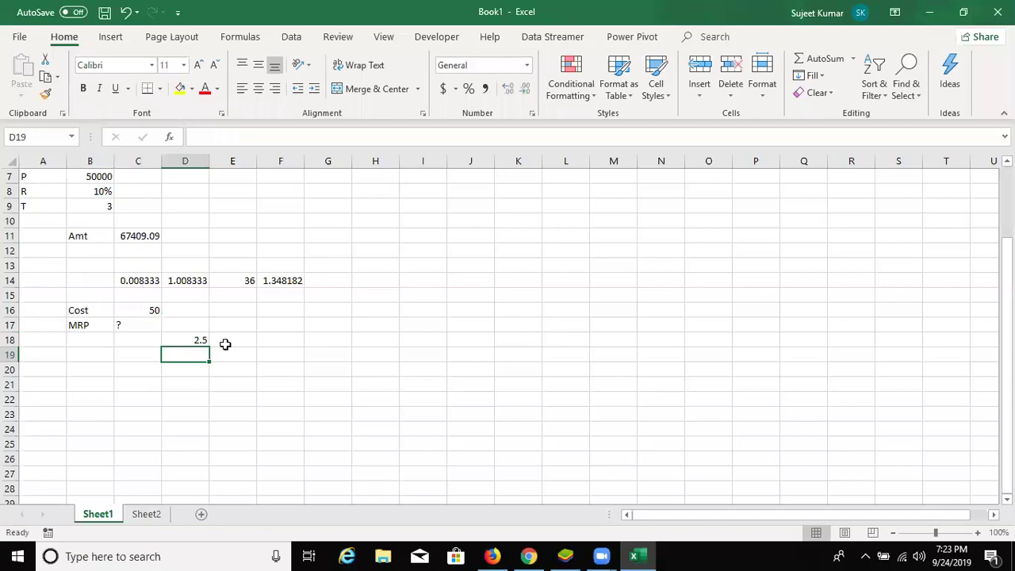
type("=")
key("Up")
key("Up")
key("Up")
key("Left")
type("+")
key("Up")
key("Return")
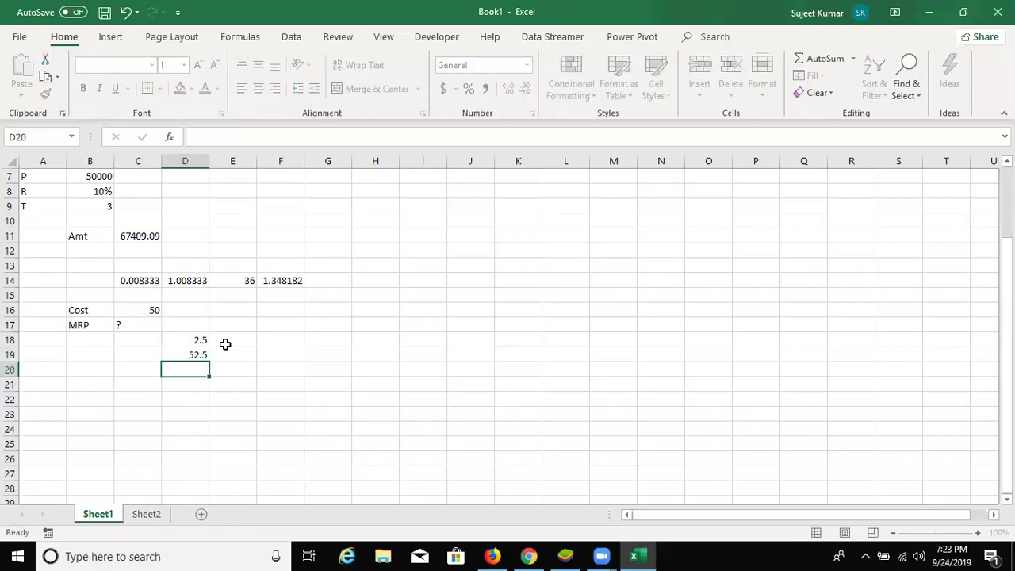
- Enter =D19*10% in E18 and =D19+E18 in E19 for the 10% markup
left_click(225, 343)
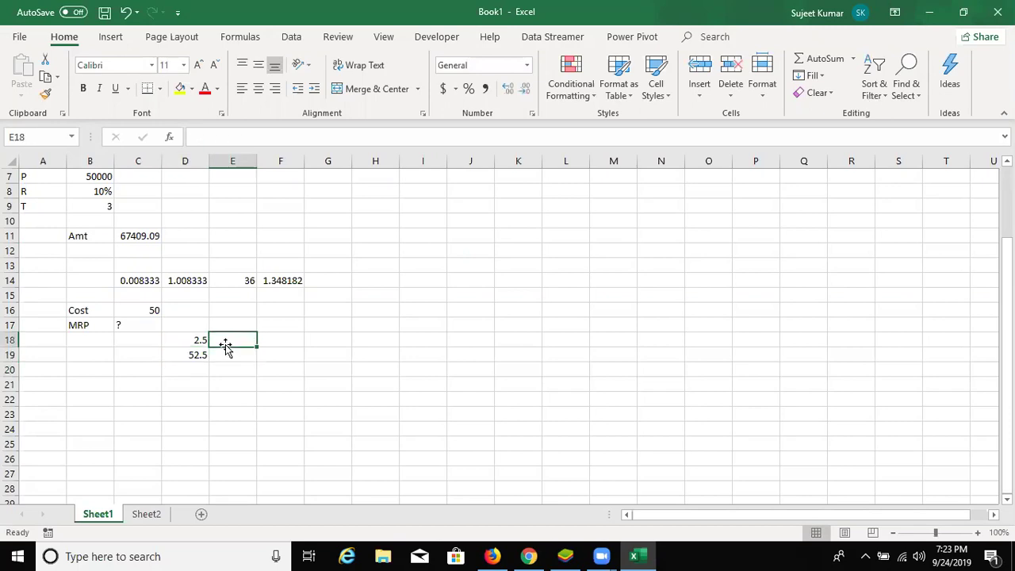
type("=")
key("Down")
key("Left")
type("*10")
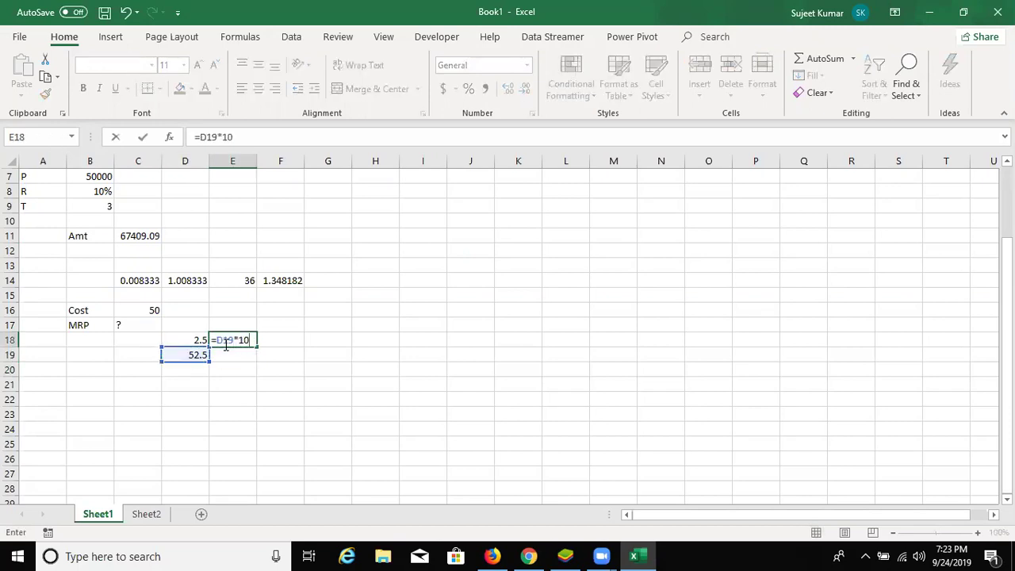
type("%")
key("Return")
type("=")
key("Left")
type("+")
key("Up")
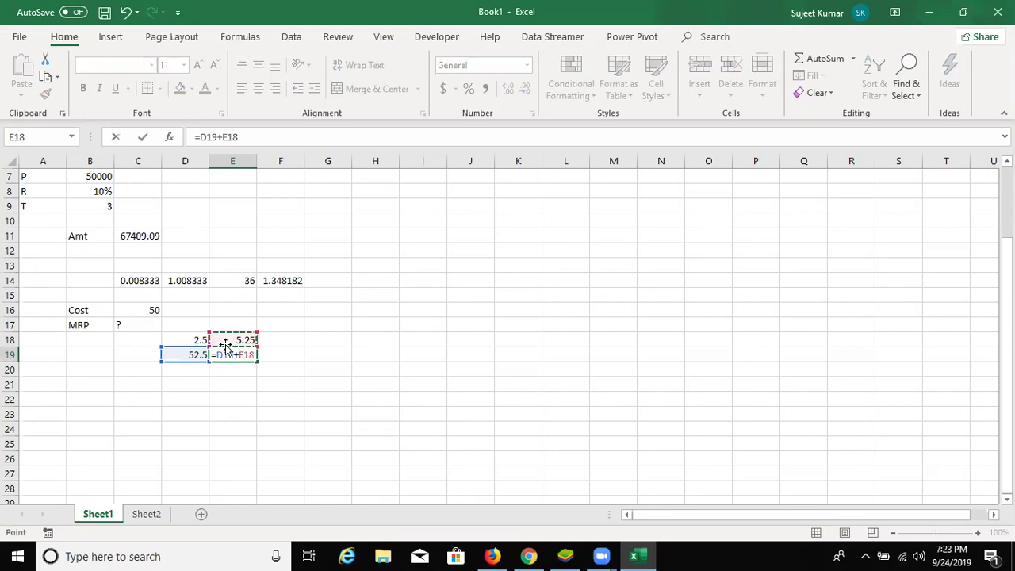
key("Return")
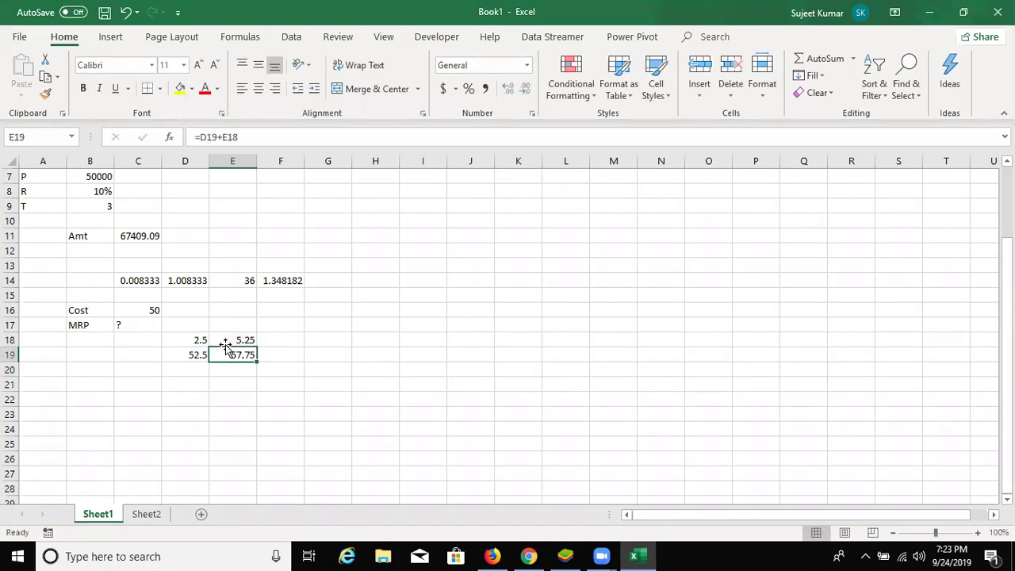
- Enter =E19*15% in F18 and =E19+F18 in F19 for the 15% markup
key("Up")
key("Right")
type("=")
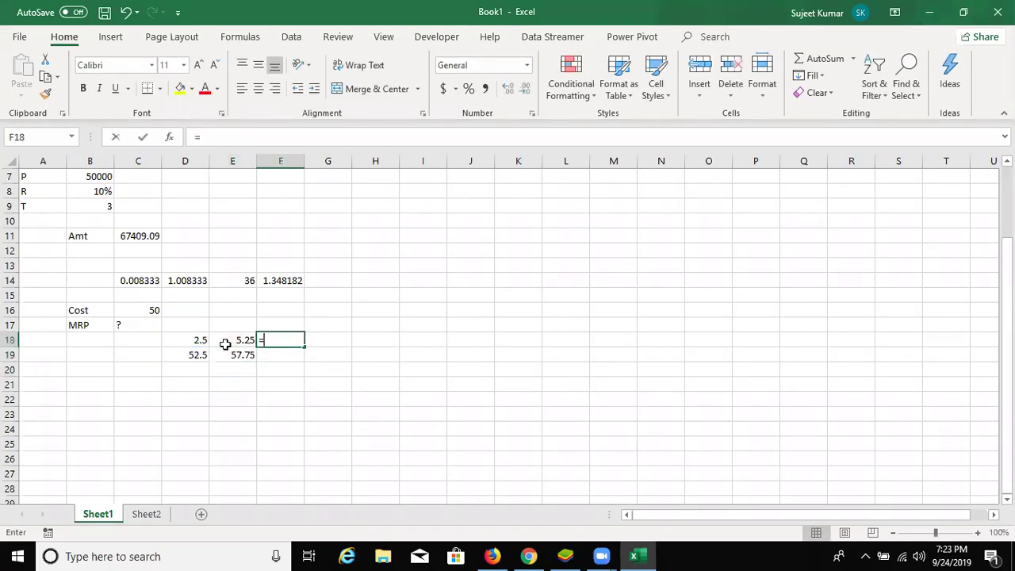
key("Left")
key("Down")
type("*15%")
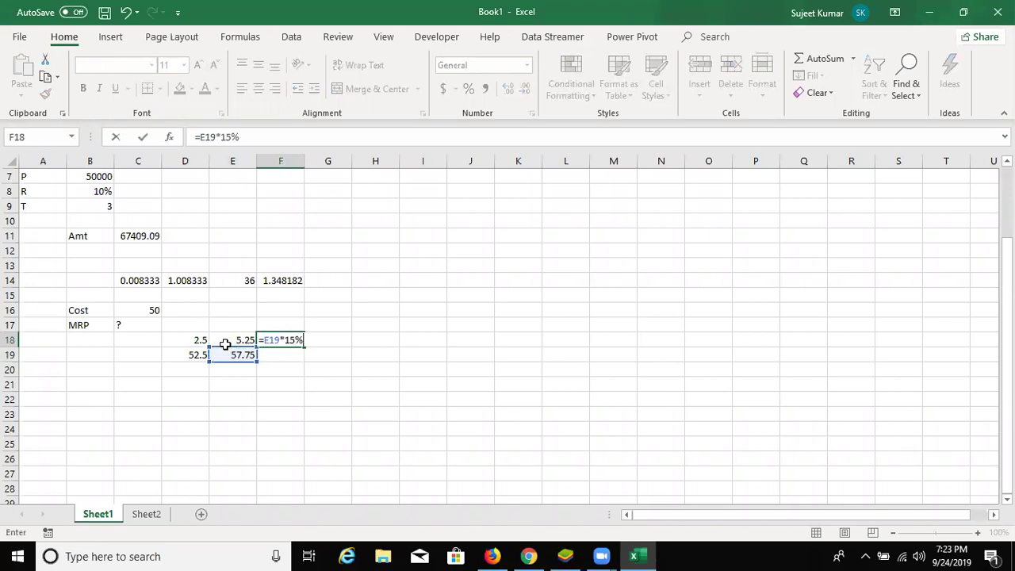
key("Return")
type("=")
key("Left")
type("+")
key("Return")
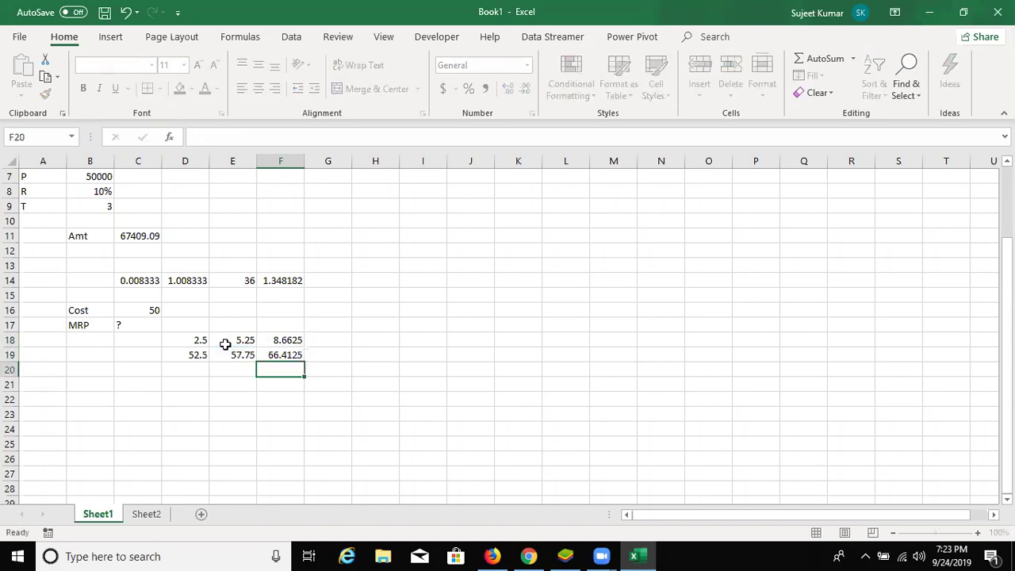
- Enter =F19*20% in G18 and =F19+G18 in G19, reaching 79.695
key("Up")
key("Up")
key("Right")
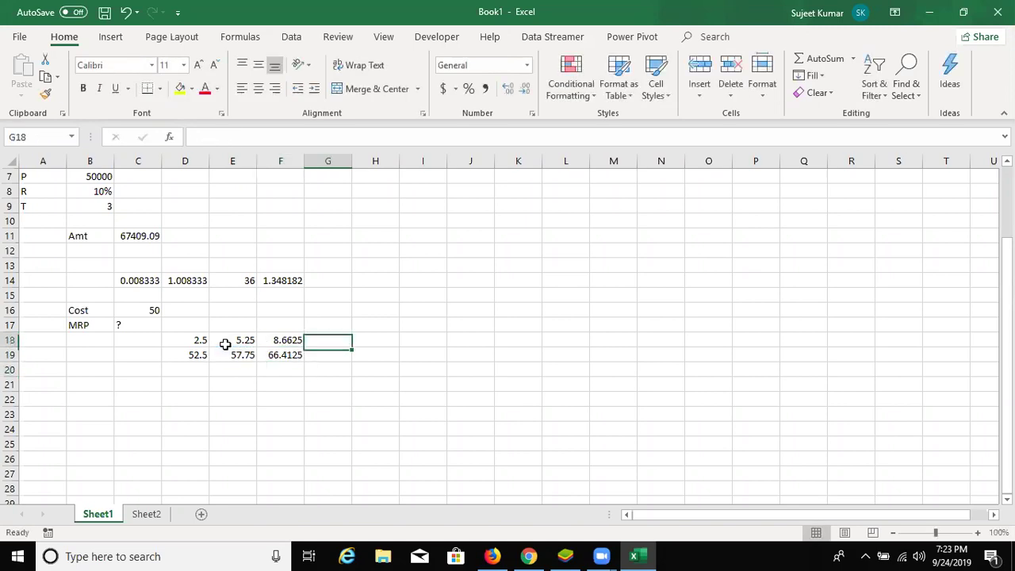
type("=")
key("Down")
key("Left")
type("*0")
key("BackSpace")
type("20%")
key("Return")
type("=")
key("Down")
key("Left")
key("Up")
key("Up")
key("Down")
type("+")
key("Up")
key("Return")
key("Up")
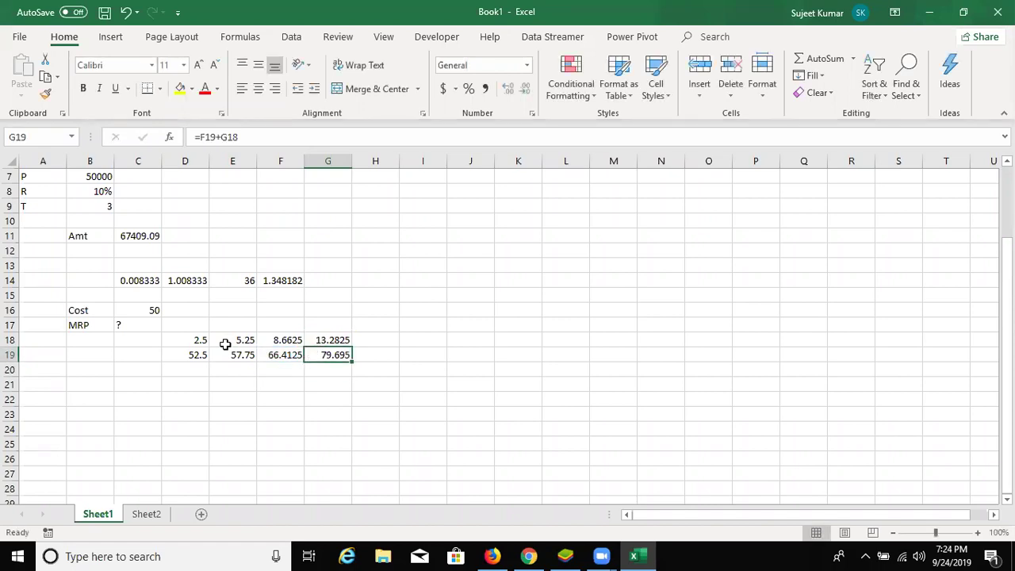
- Replace the D18 reference in D19's formula with (C16*5%)
left_click_drag(198, 343, 327, 367)
left_click(139, 311)
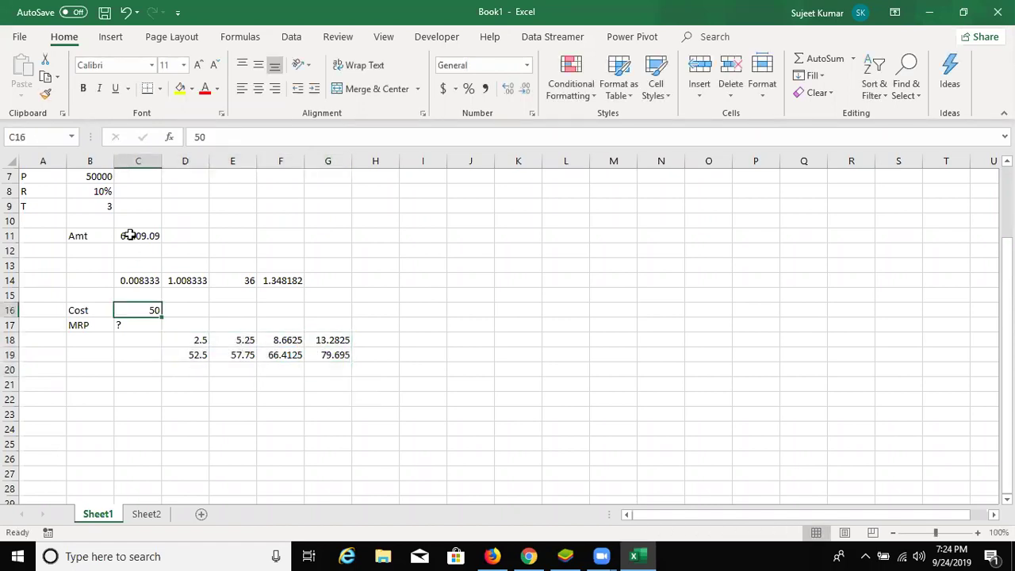
double_click(131, 235)
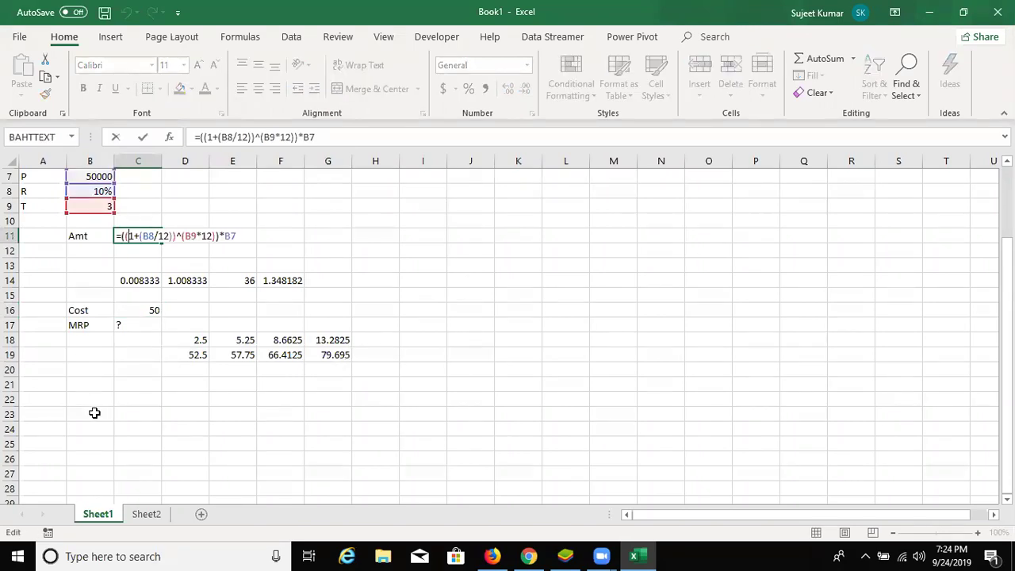
left_click(175, 340)
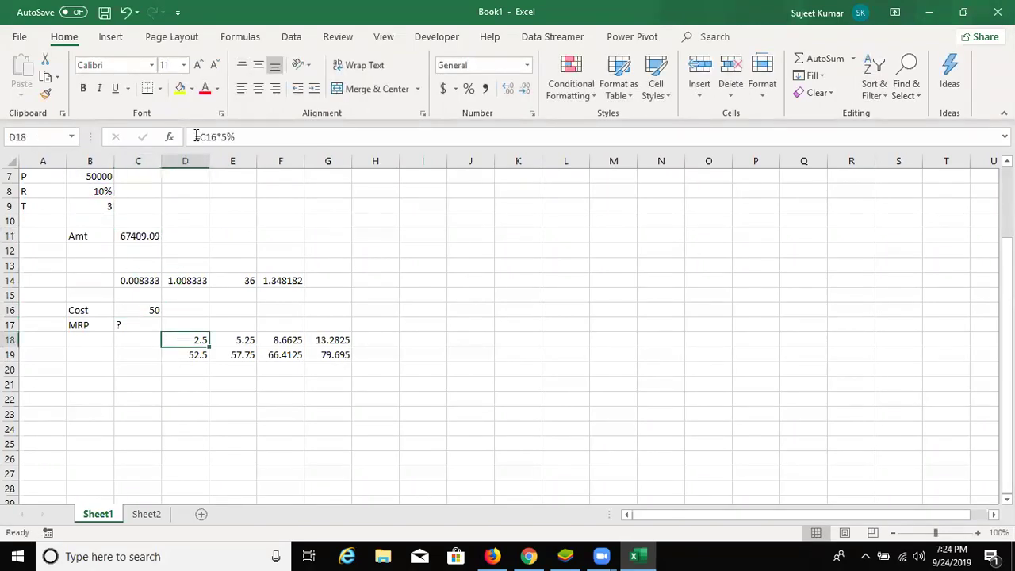
left_click_drag(200, 136, 244, 143)
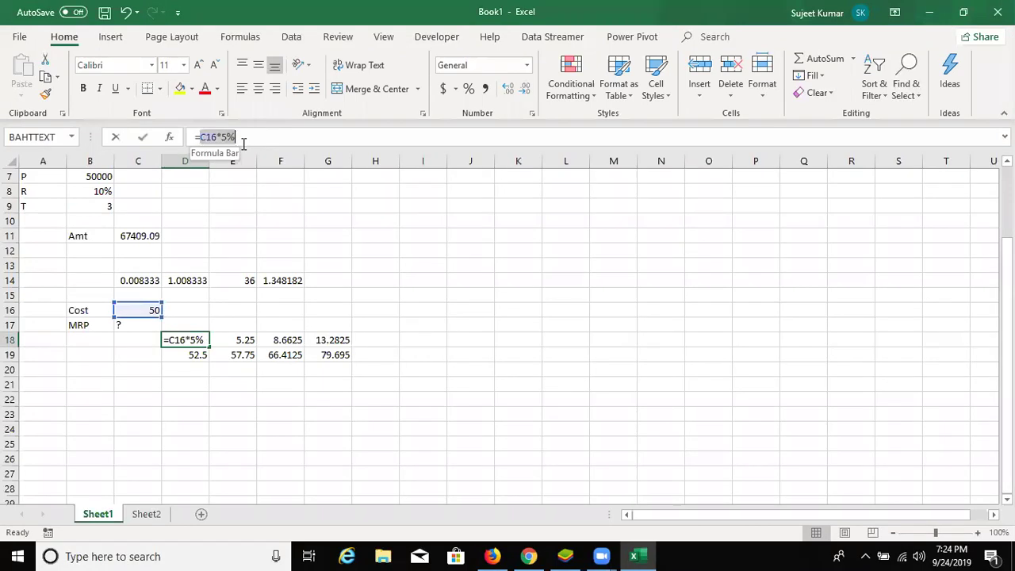
key("Return")
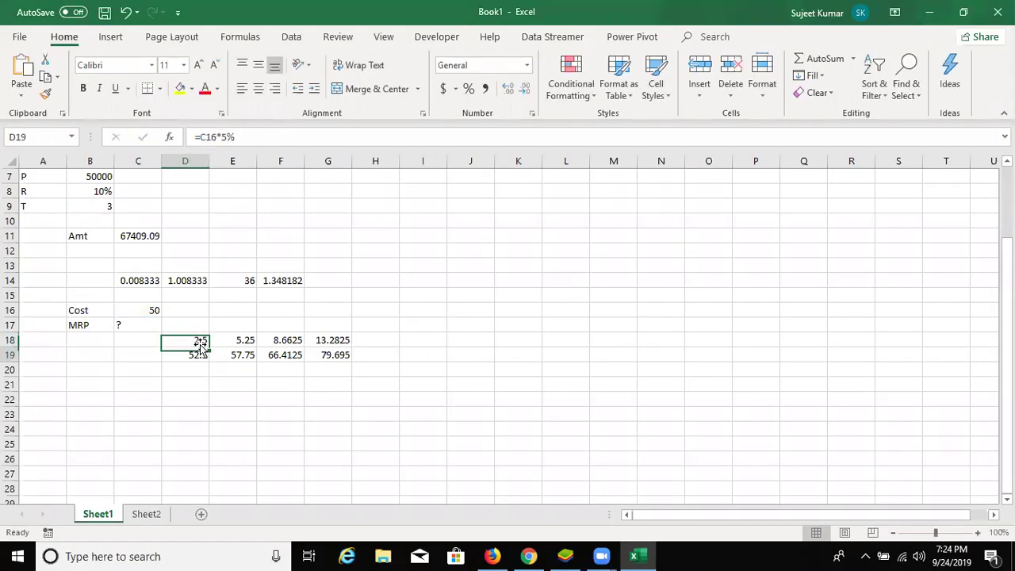
double_click(228, 138)
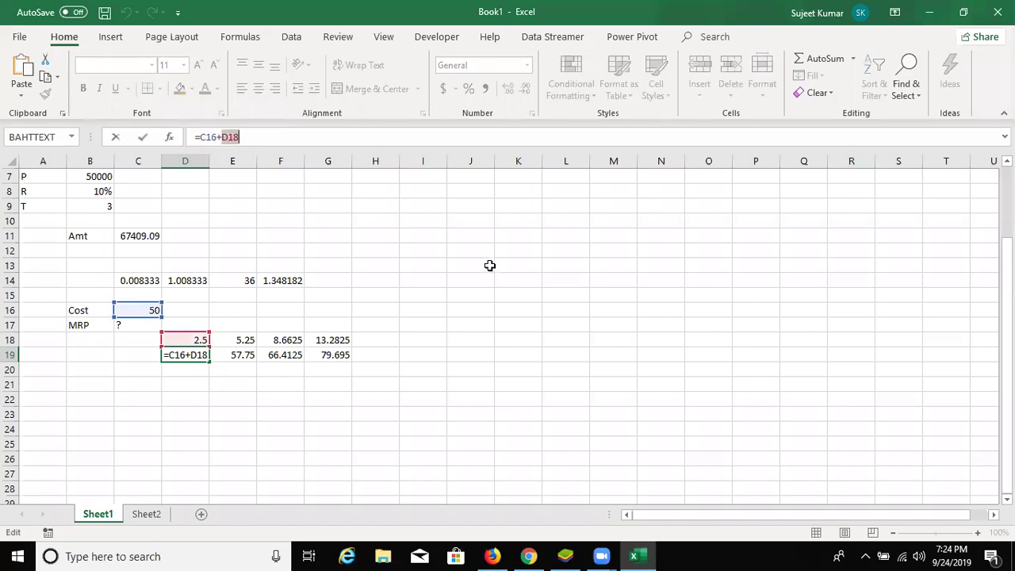
type("()")
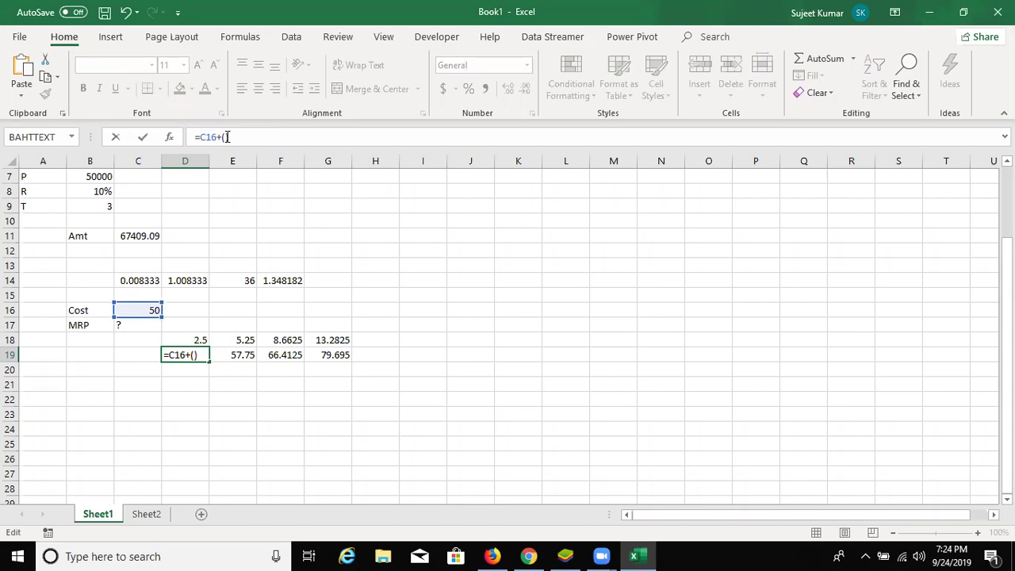
type("C16*5%")
key("Return")
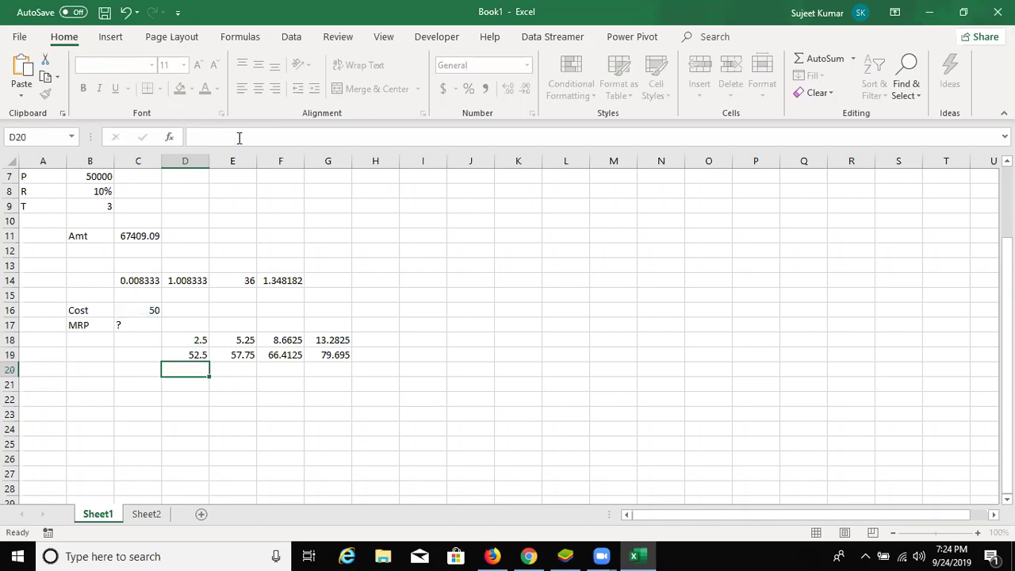
key("Up")
- Replace the D19 references in E18 and E19 with (C16+(C16*5%))
left_click_drag(199, 136, 345, 153)
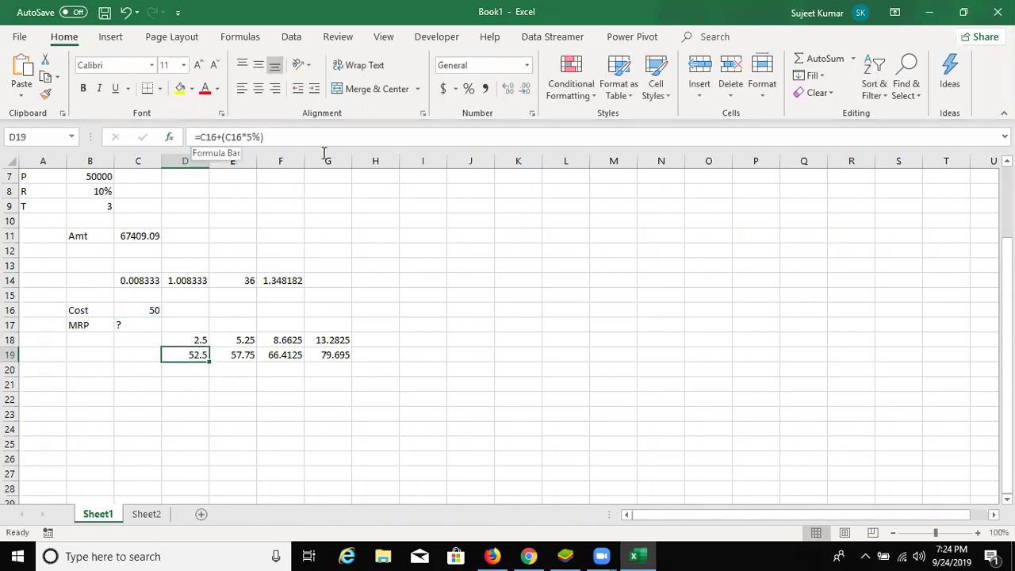
key("Escape")
left_click(232, 340)
left_click(207, 137)
double_click(207, 138)
type("()*10%")
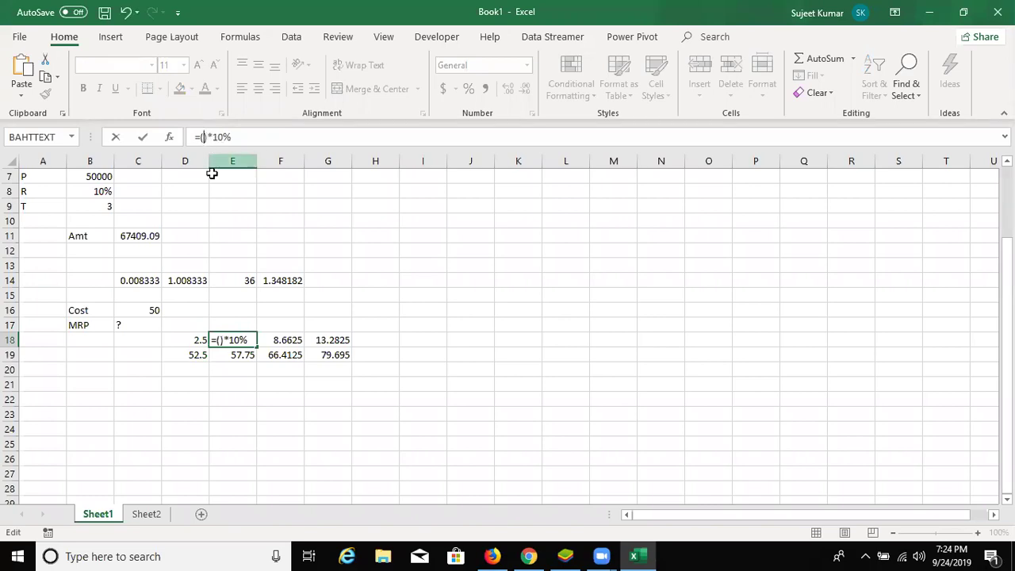
type("C16+(C16*5%)")
key("Return")
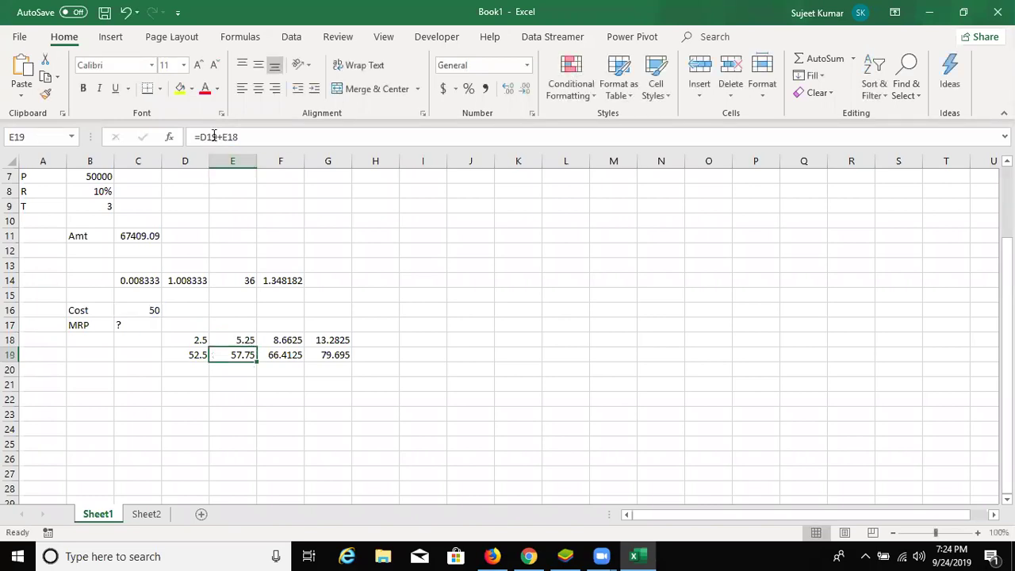
double_click(210, 137)
type("()")
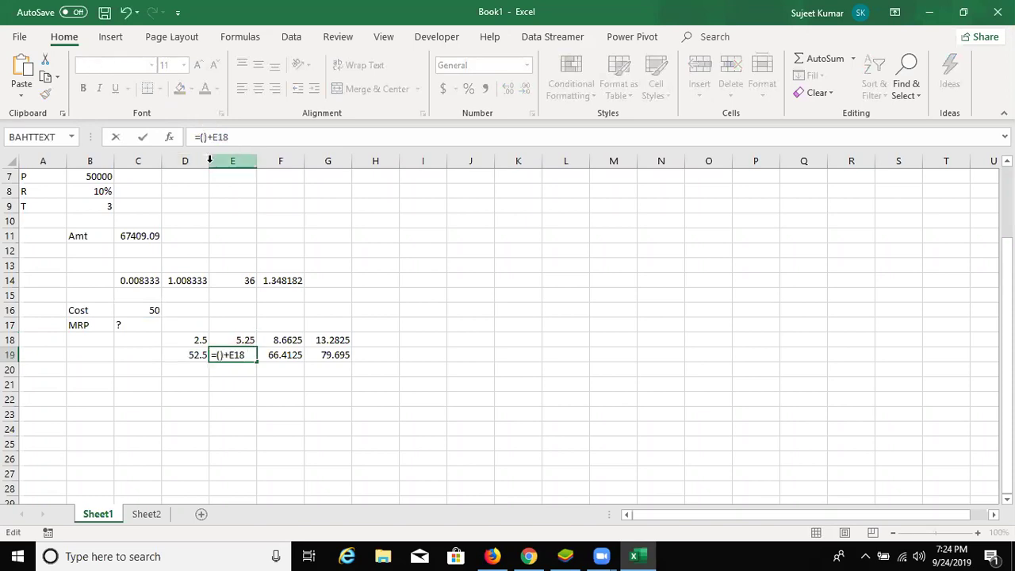
type("C16+(C16*5%)")
key("Return")
- Replace the E18 reference in E19 with E18's nested expression in parentheses
key("Up")
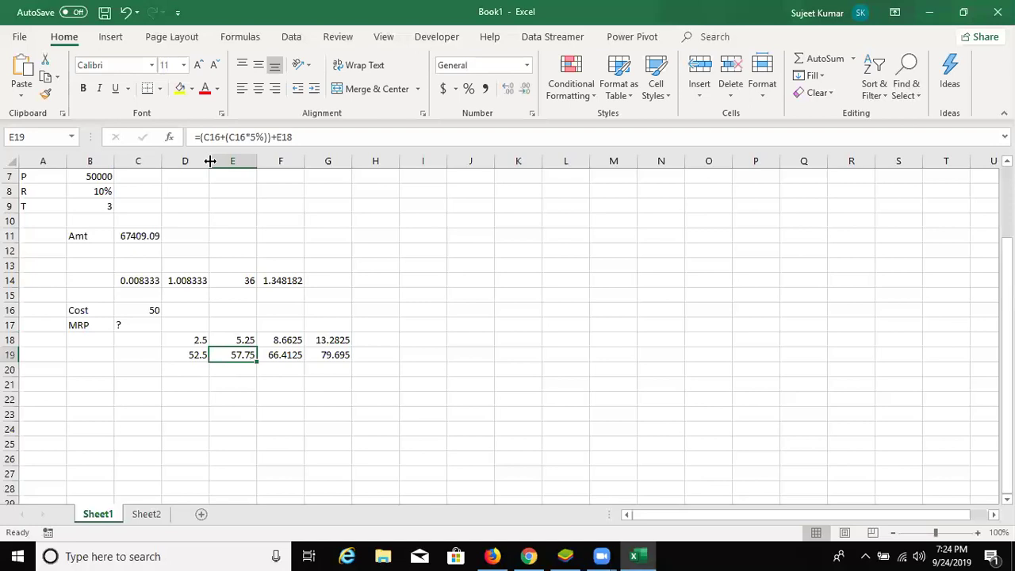
key("F2")
key("Escape")
key("Up")
key("Up")
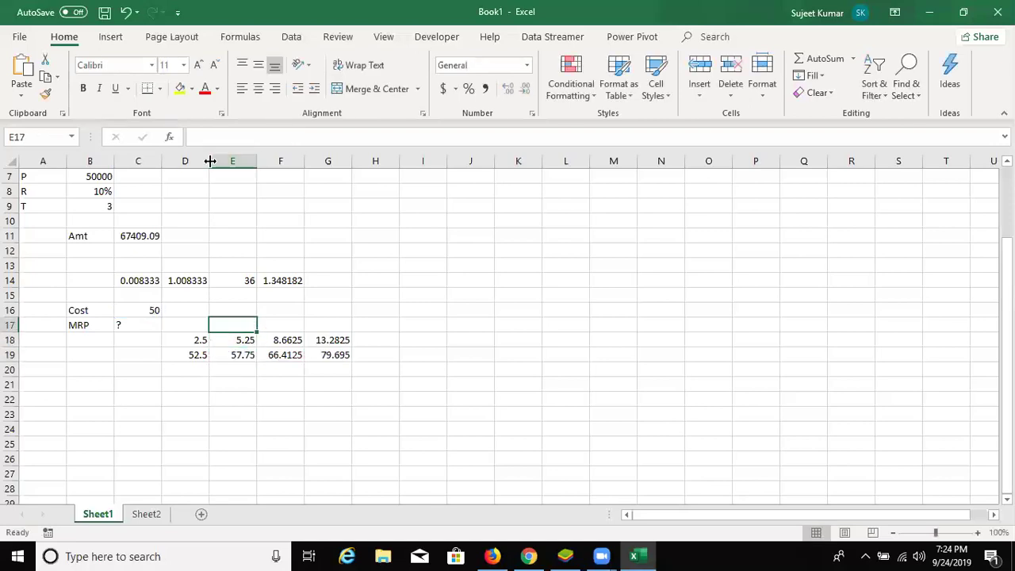
key("Down")
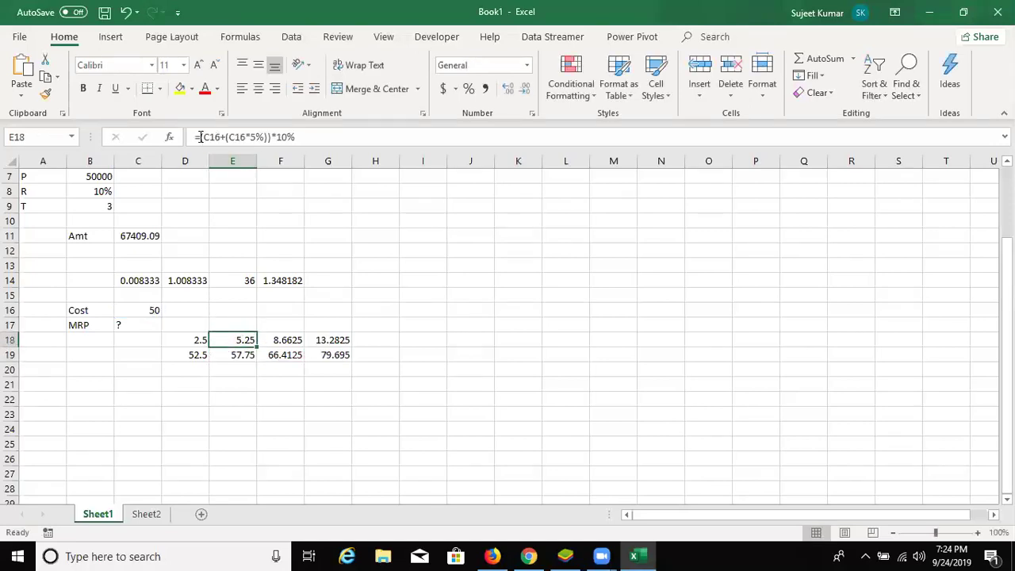
key("F2")
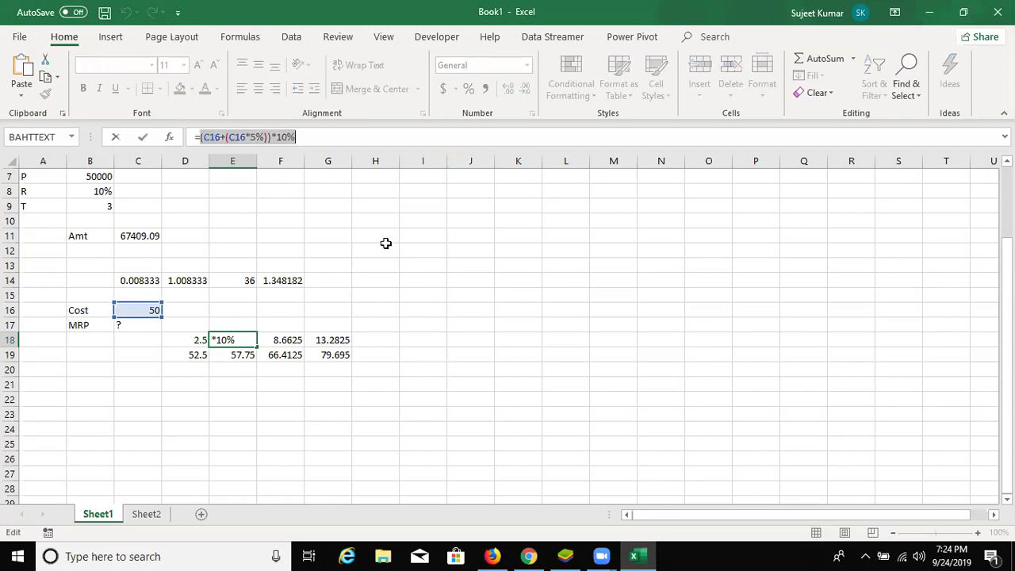
key("Return")
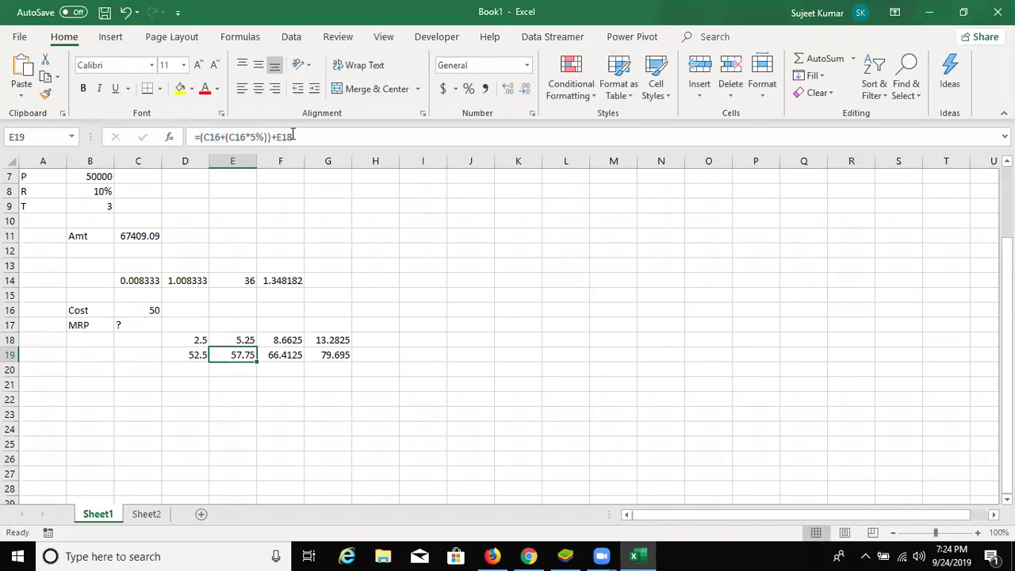
double_click(293, 137)
type("()")
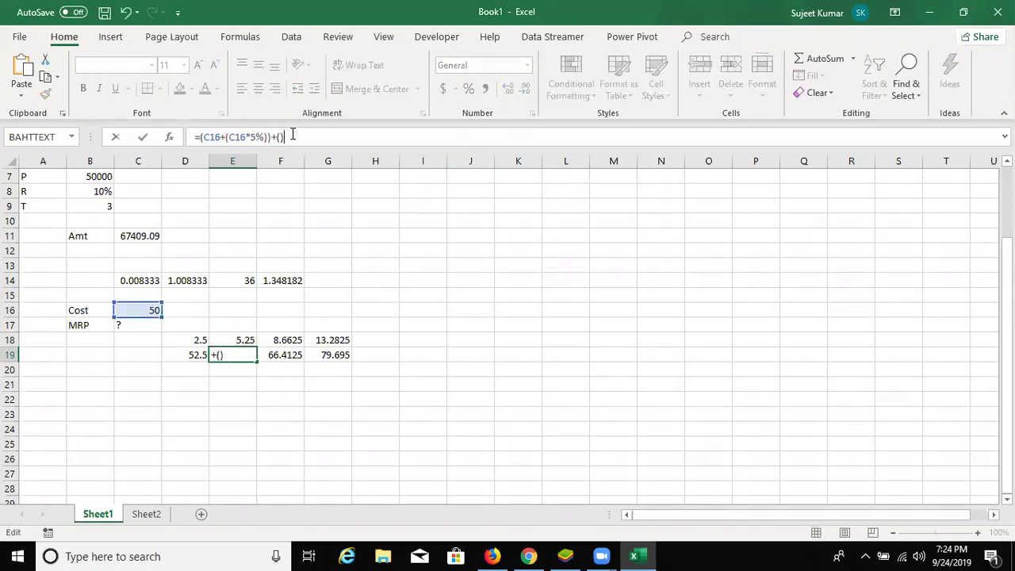
type("(C16+(C16*5%))*10%")
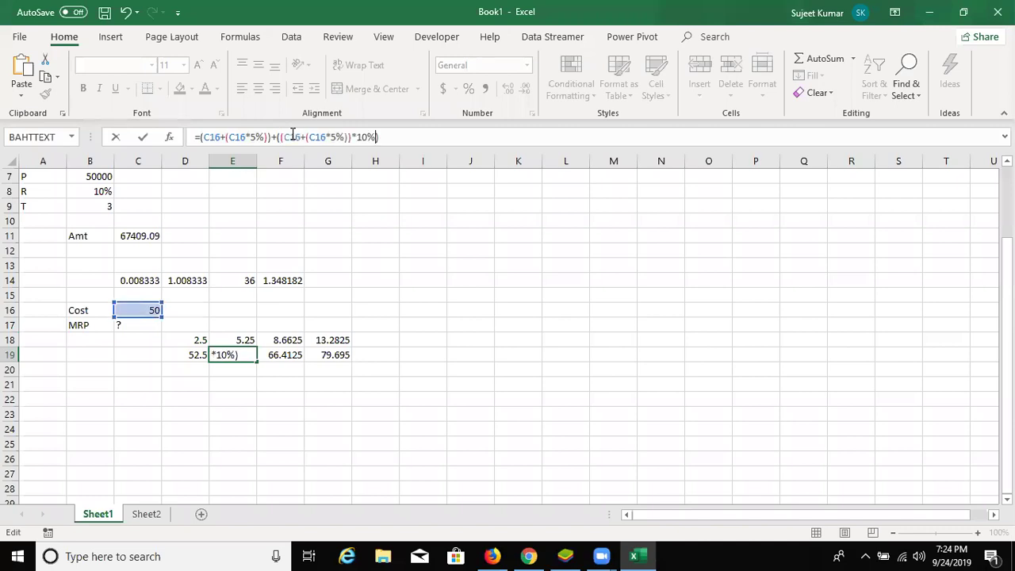
key("ctrl+Return")
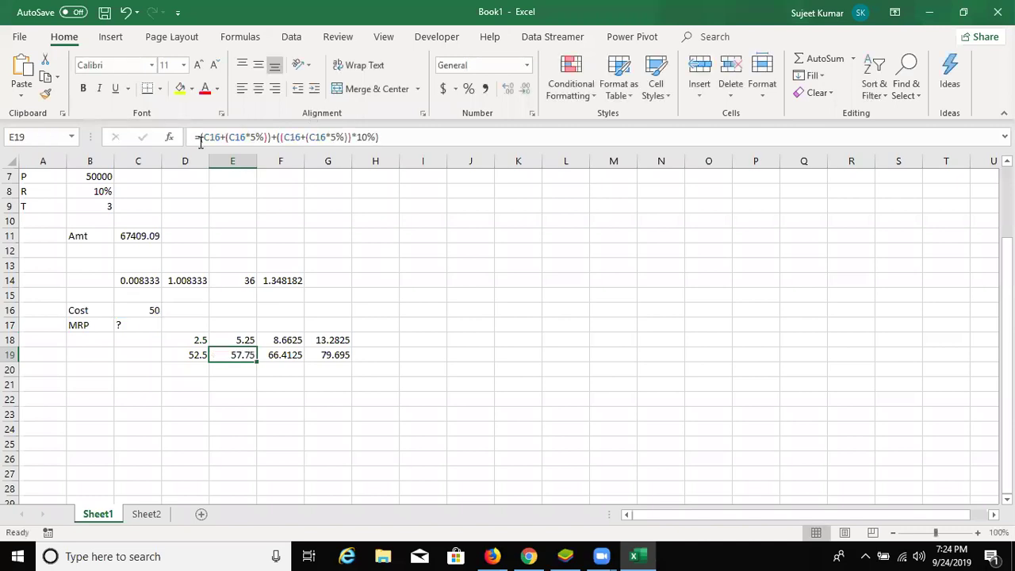
- Substitute E19's nested expression for the E19 references in F18 and F19, giving 66.4125
left_click_drag(200, 137, 627, 182)
key("ctrl+c")
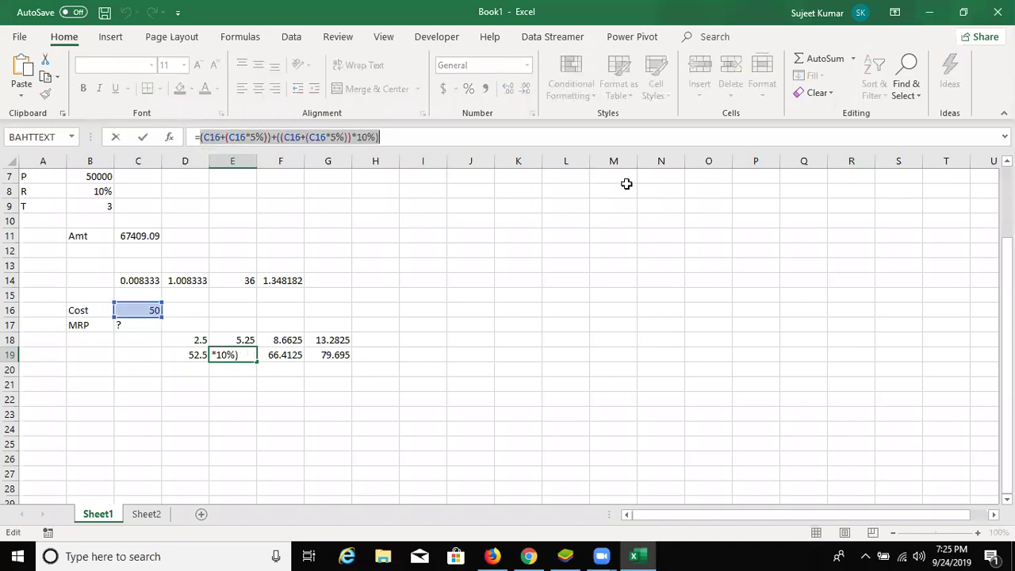
key("Escape")
key("Up")
key("Right")
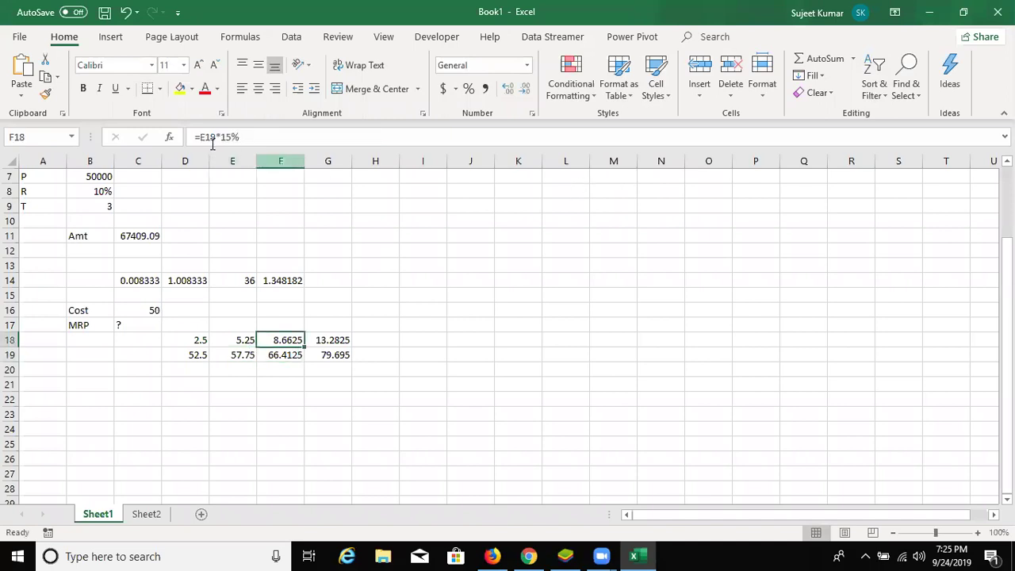
double_click(208, 138)
key("Delete")
key("ctrl+v")
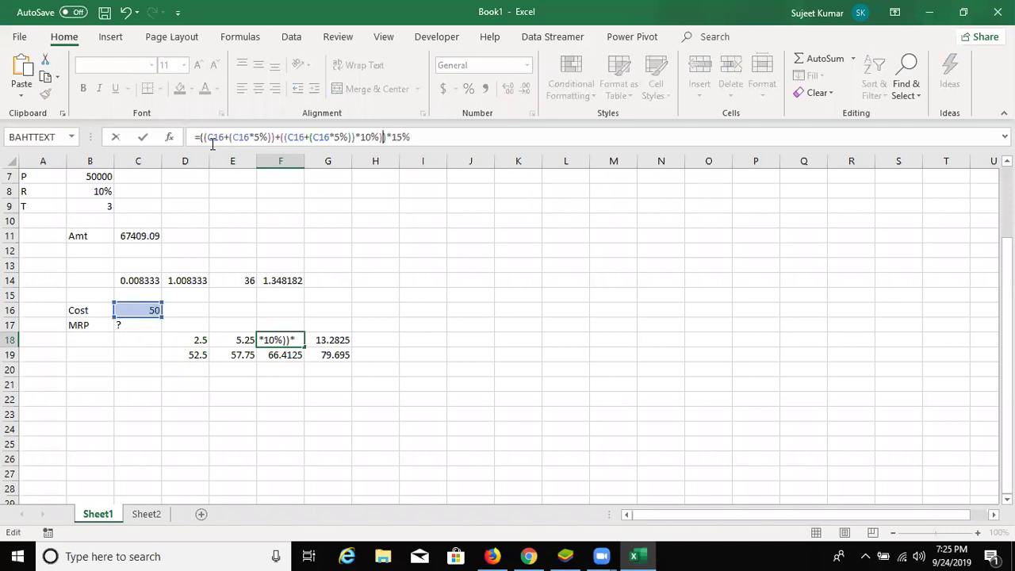
key("Return")
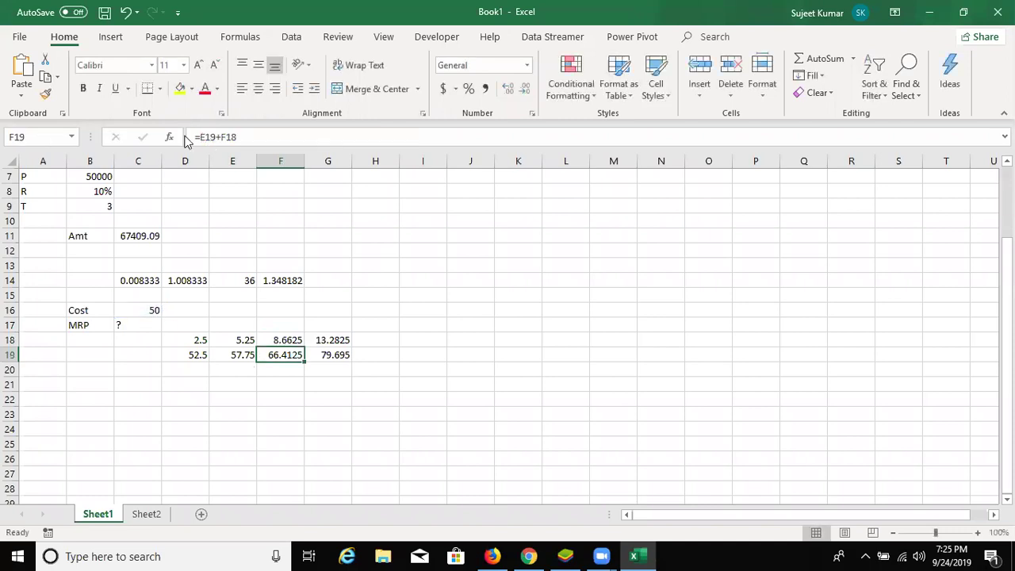
double_click(208, 138)
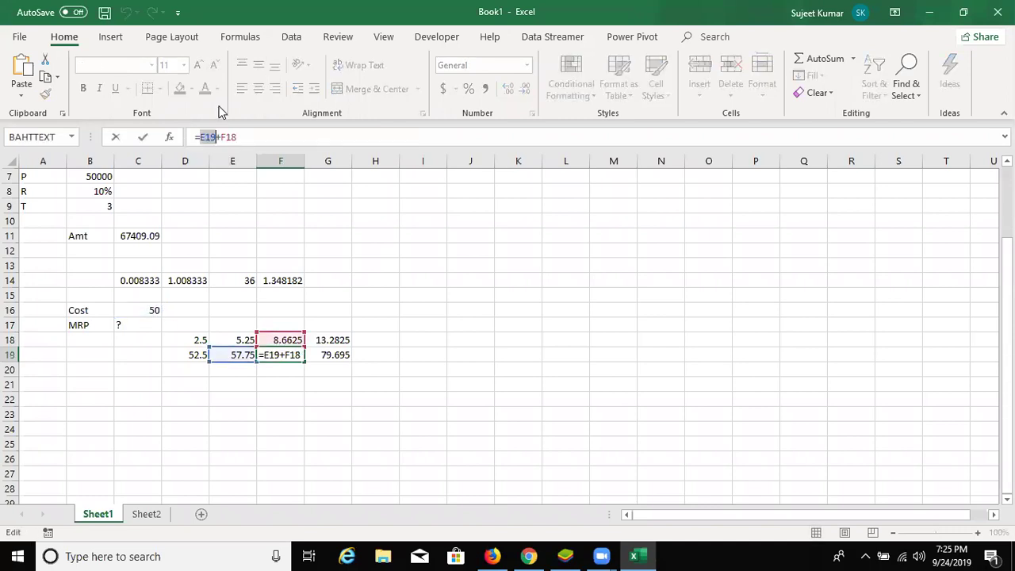
key("Delete")
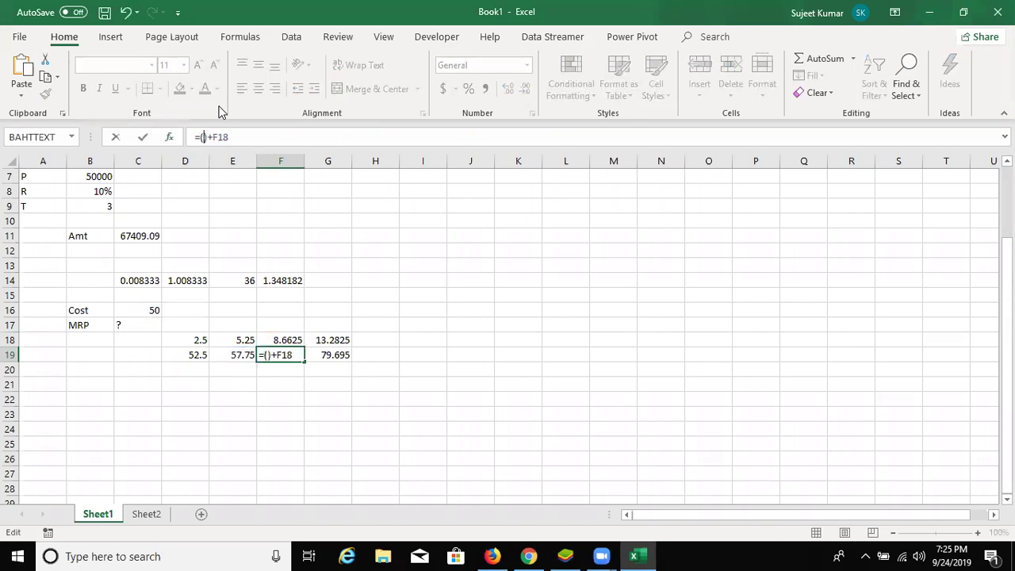
key("ctrl+v")
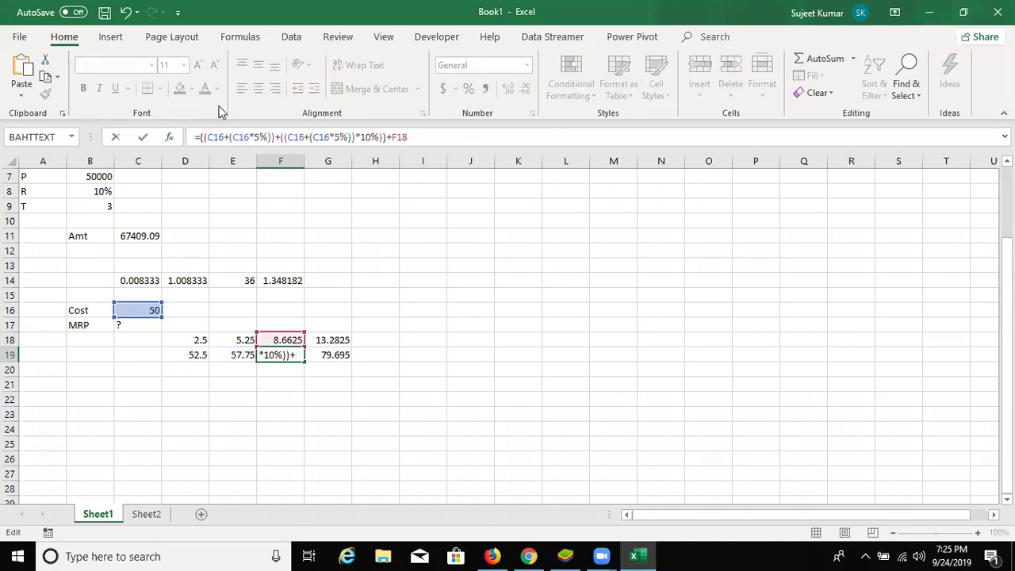
key("shift+Return")
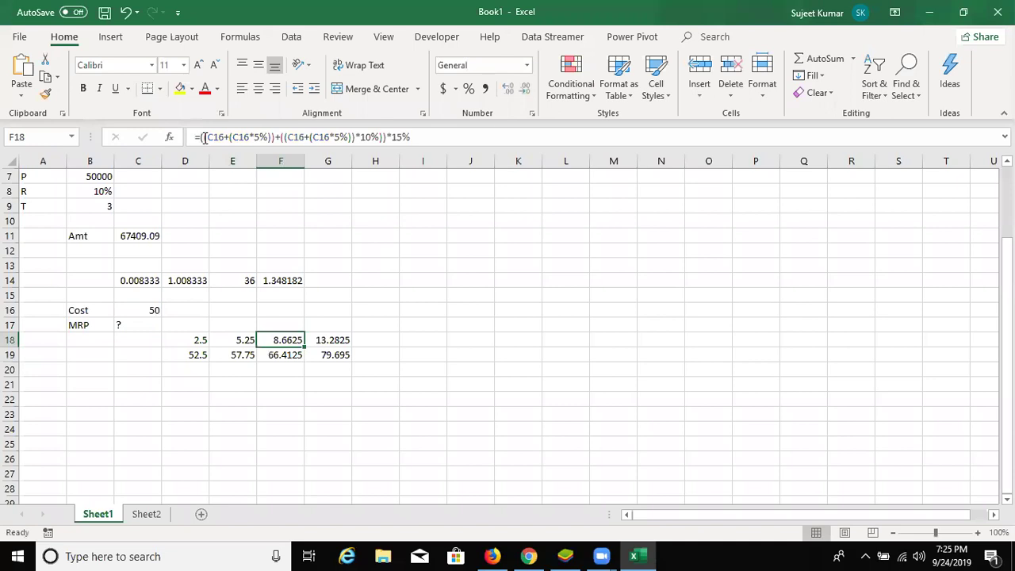
- Replace F18 in F19's formula with F18's expression times 15% in parentheses, then check it
left_click(203, 138)
key("shift+End")
key("ctrl+c")
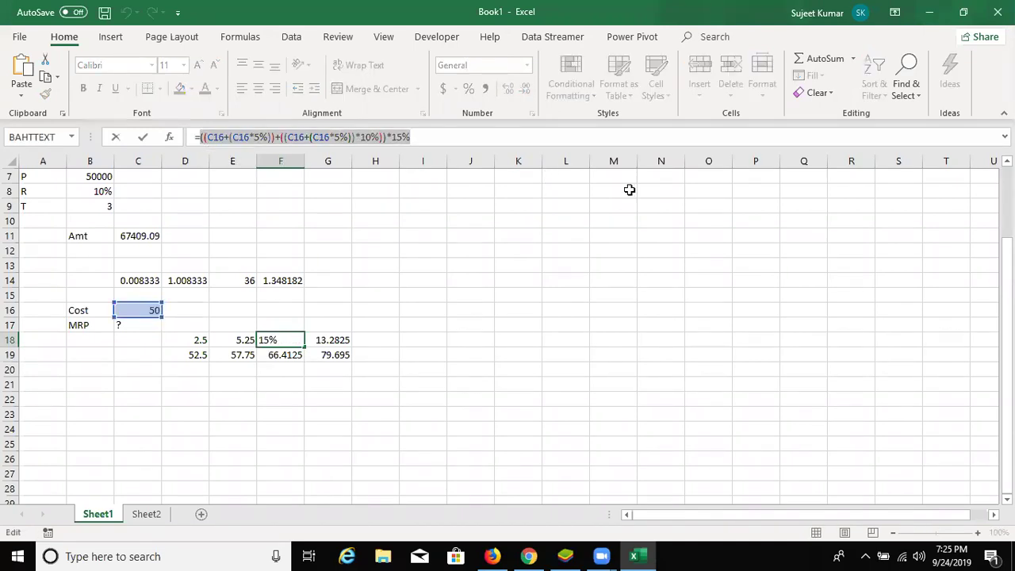
key("Return")
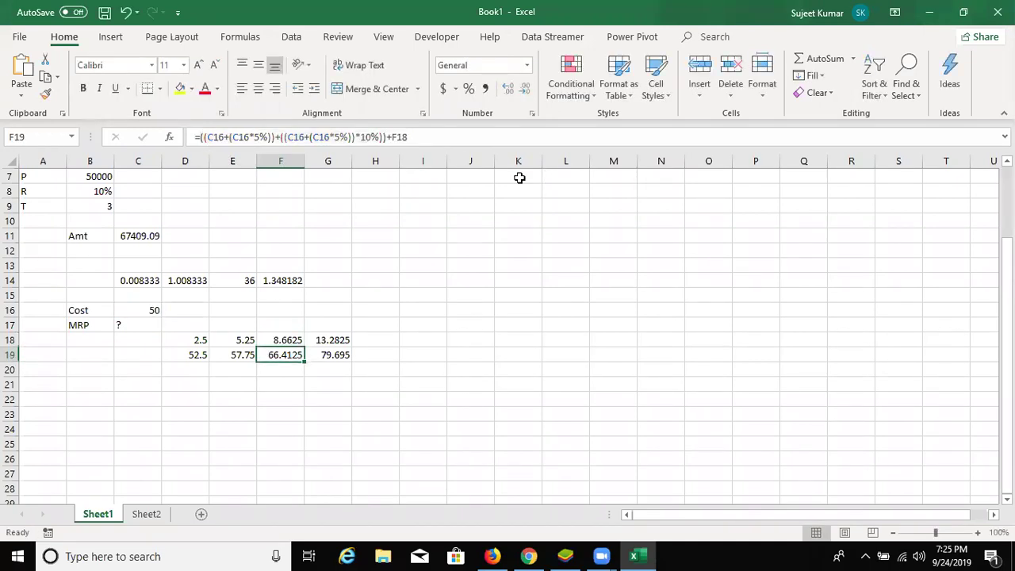
left_click(408, 137)
double_click(405, 137)
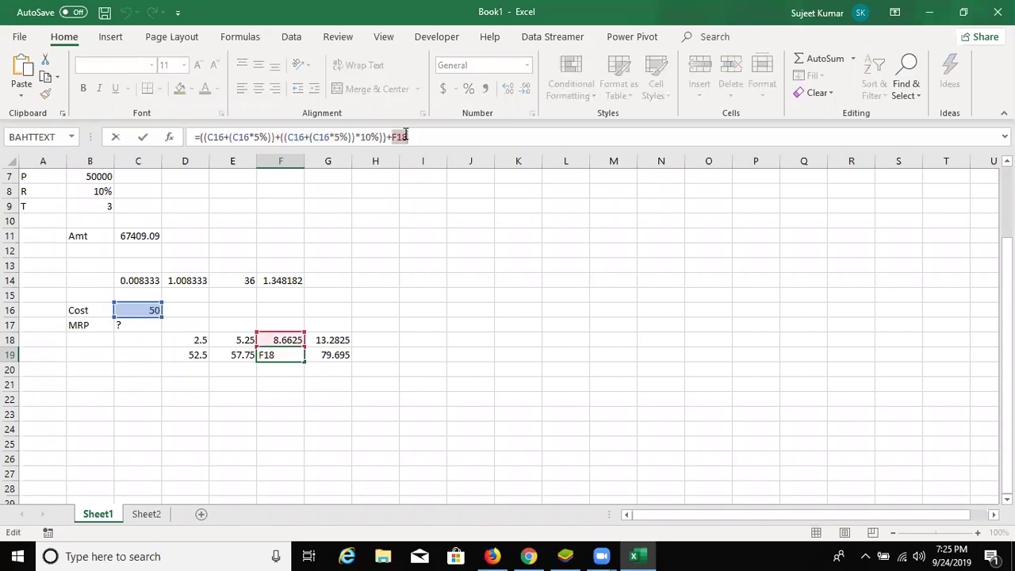
type("(")
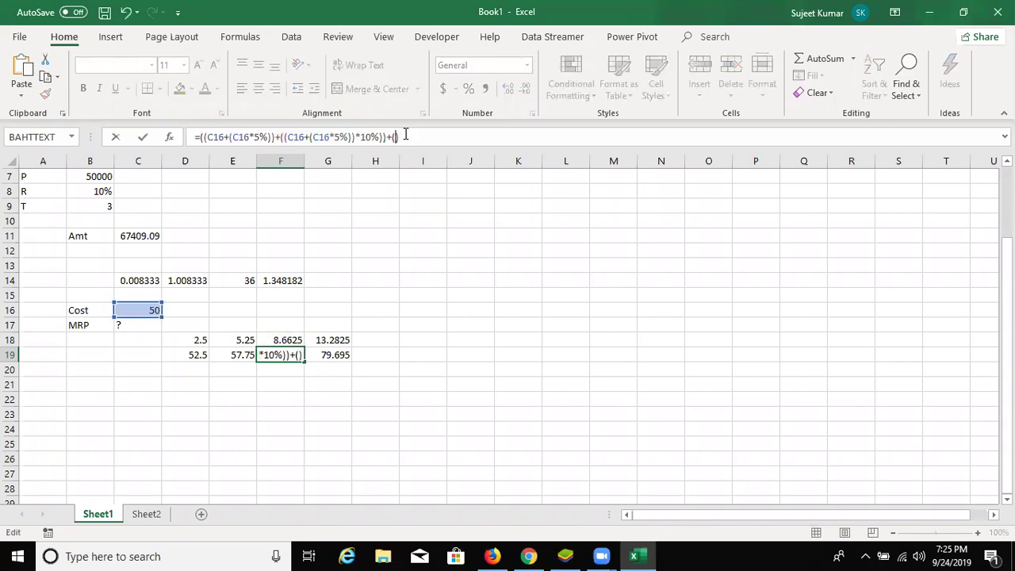
key("ctrl+v")
type("*15%)")
key("ctrl+Return")
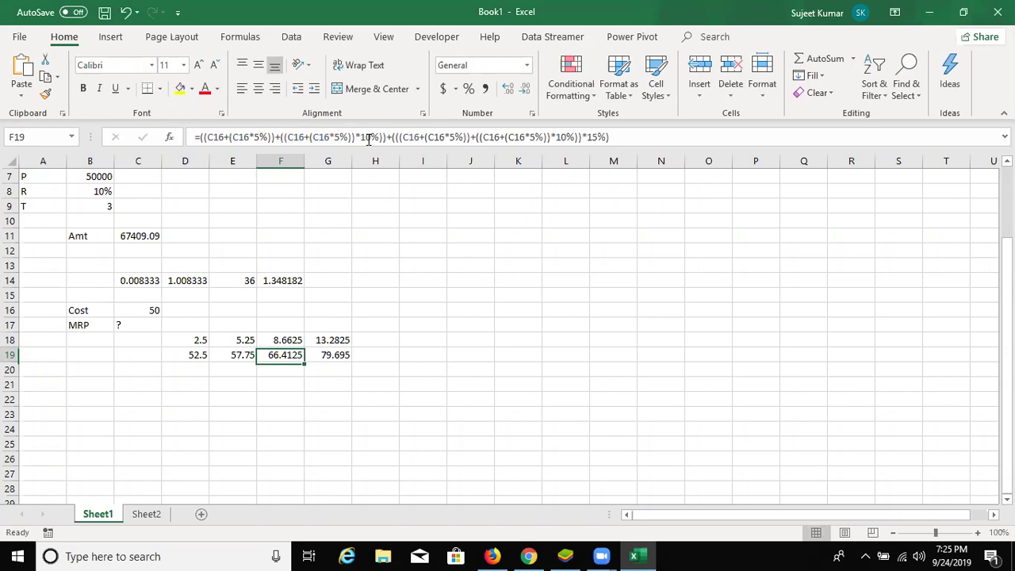
key("F2")
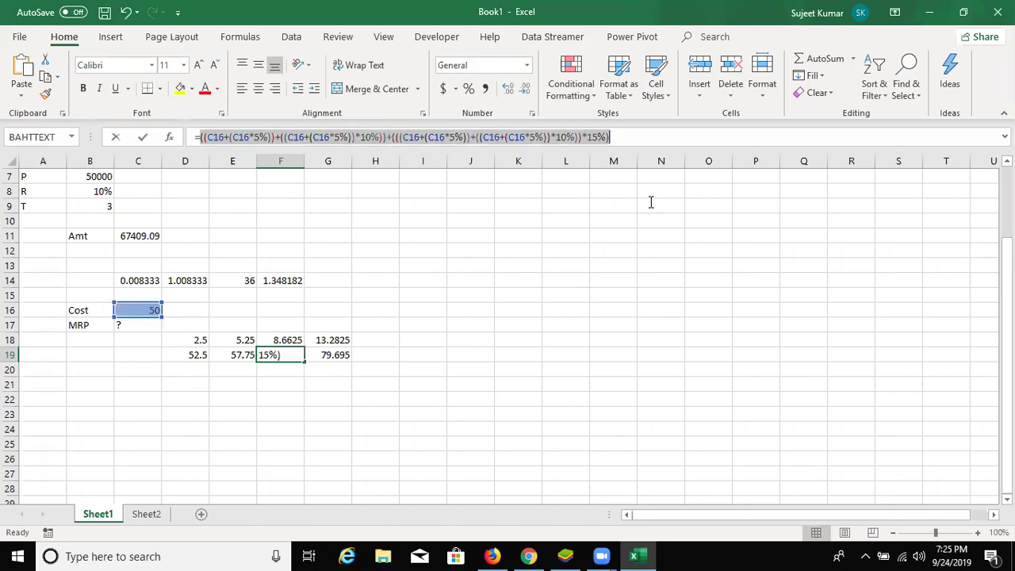
- Edit G18's formula, putting the F19 reference inside parentheses
key("Escape")
key("Up")
key("Right")
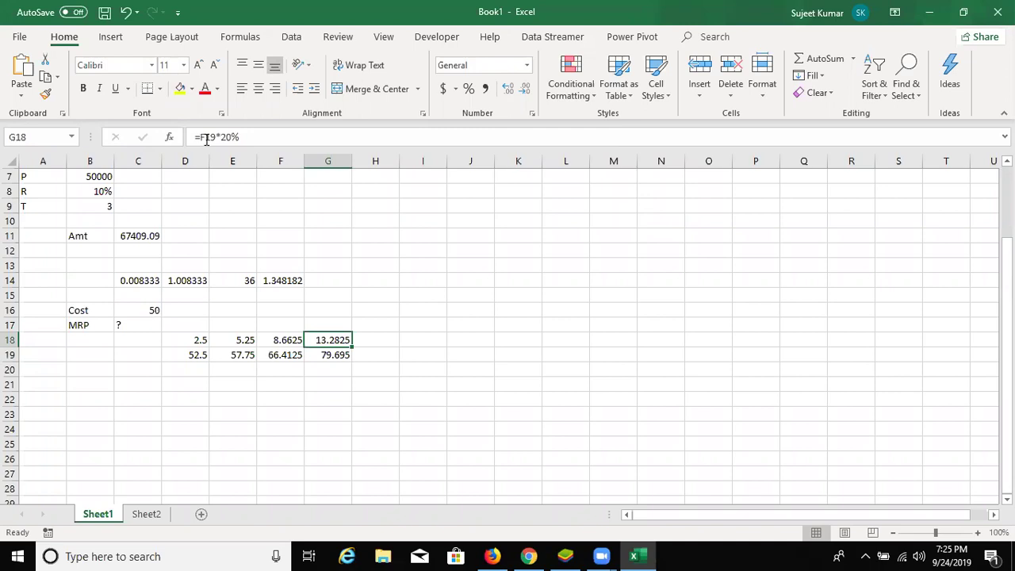
key("F2")
type("()")
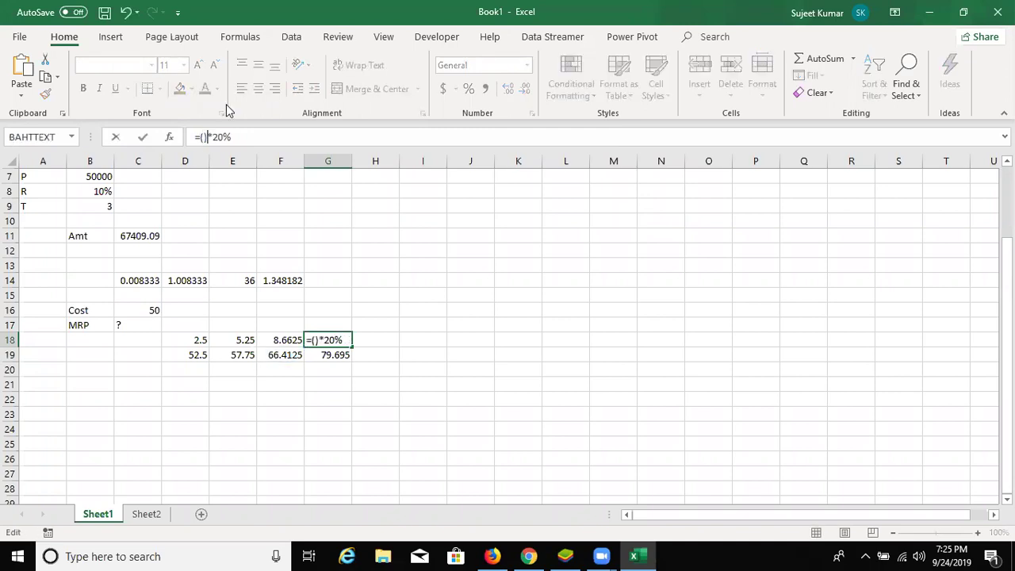
key("Left")
type("F19")
key("Return")
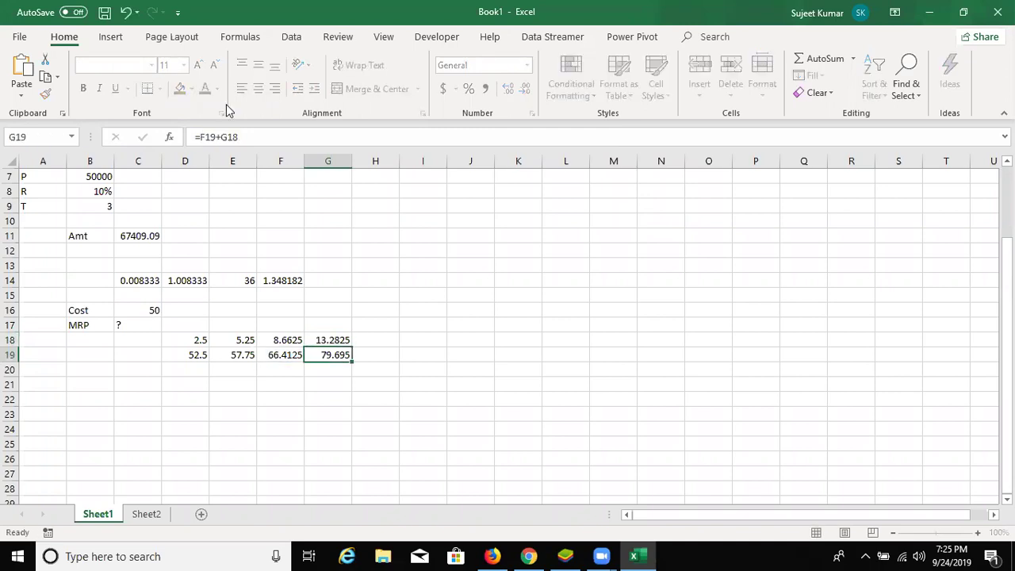
key("Up")
key("Down")
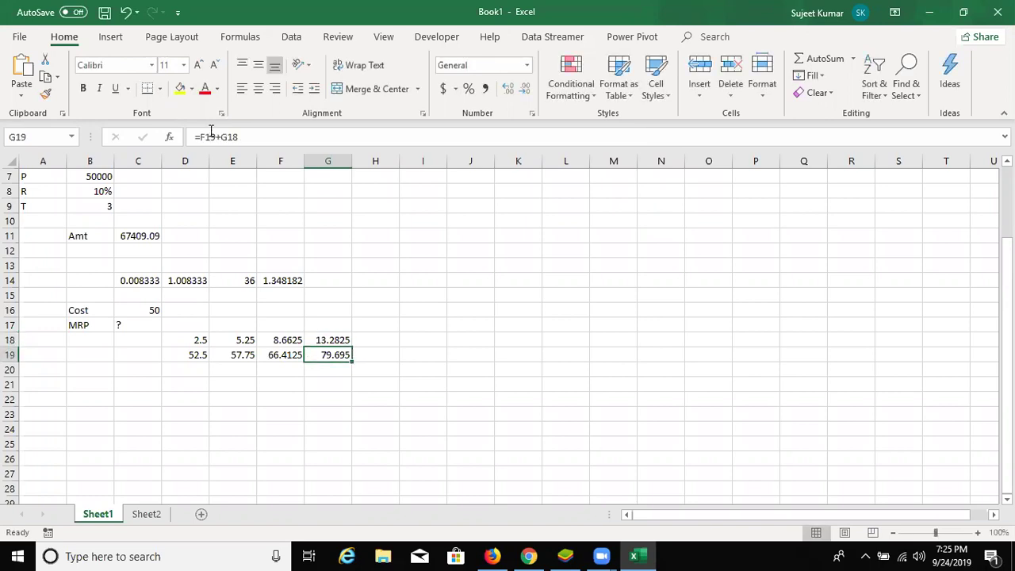
- Paste F19's long nested formula into parentheses in G19's formula
key("F2")
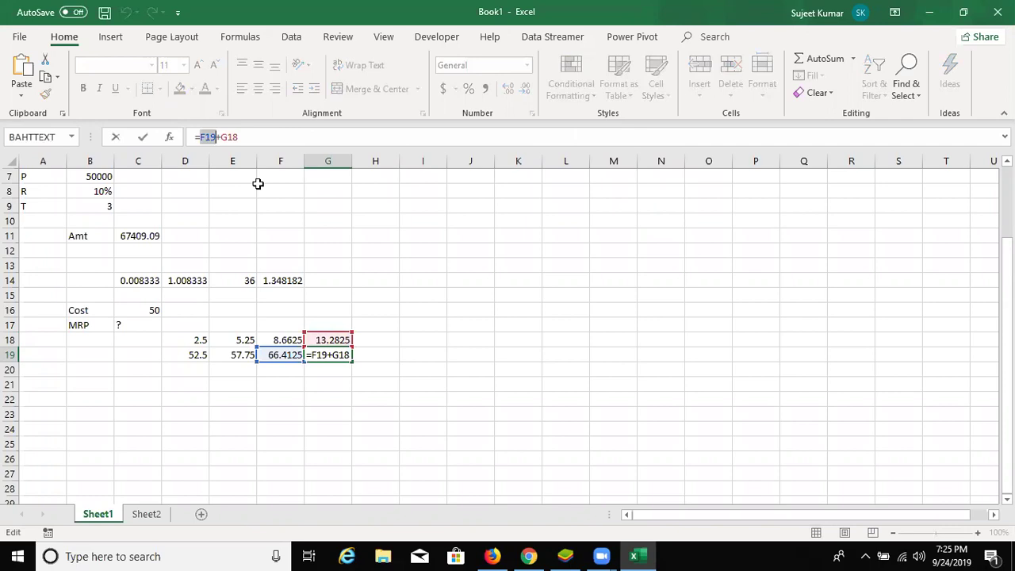
type("()")
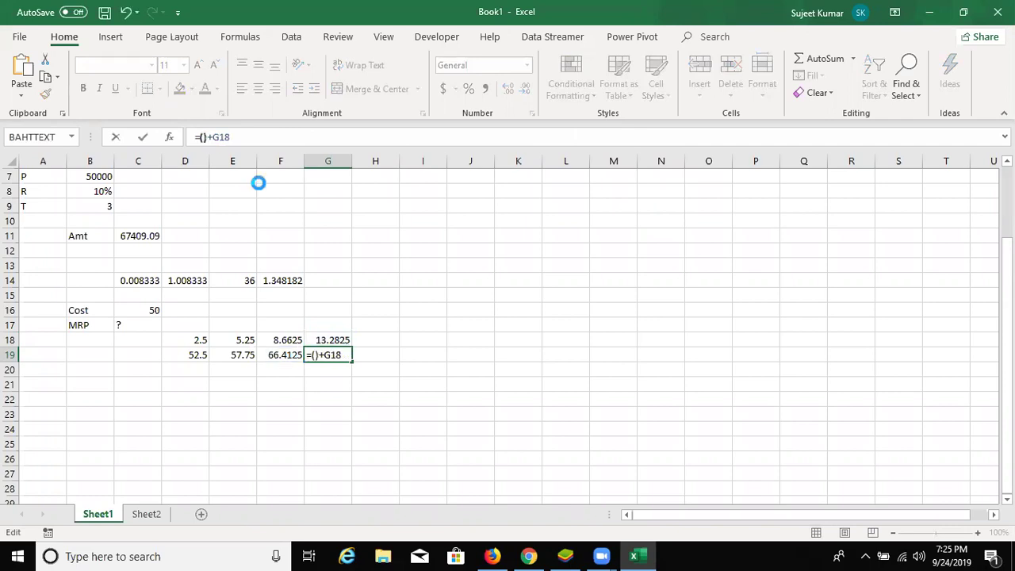
type("((C16+(C16*5%))+((C16+(C16*5%))*10%))+(((C16+(C16*5%))+((C16+(C16*5%))*10%))*15%)")
key("Return")
key("Up")
key("Up")
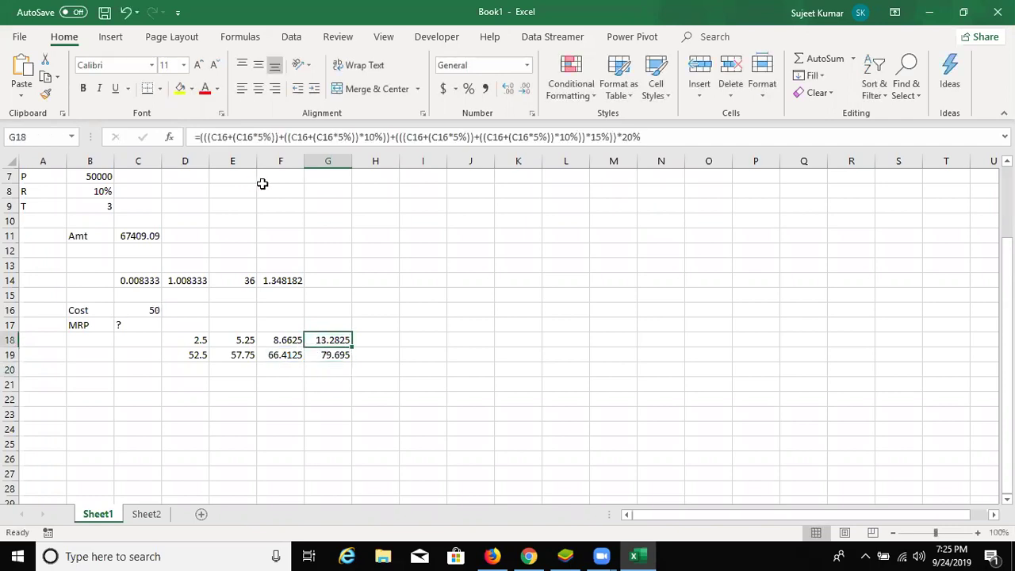
- Replace G18 in G19's formula with G18's expression times 20%, keeping 79.695, and check it
left_click(200, 138)
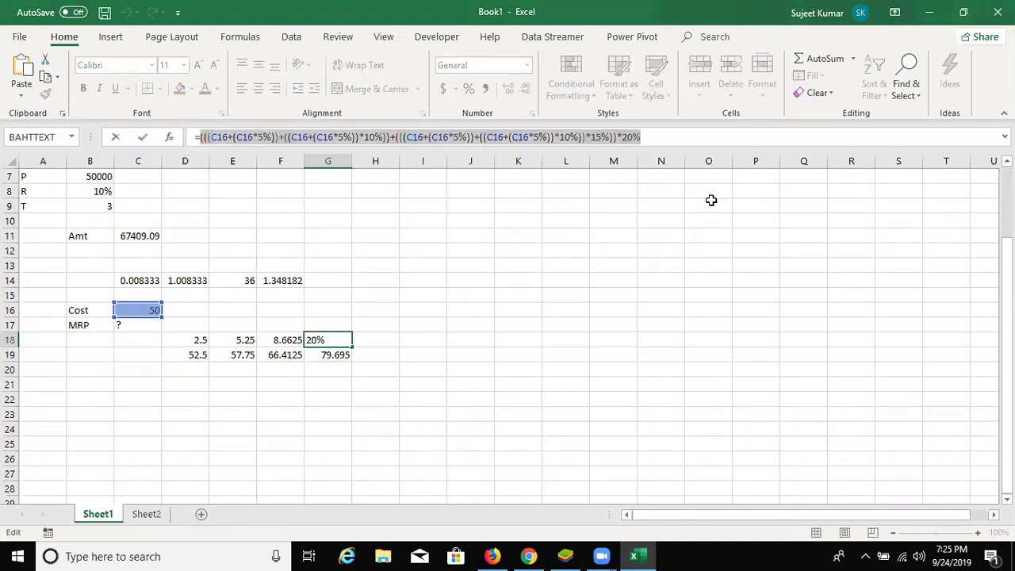
key("Return")
double_click(631, 136)
type("(")
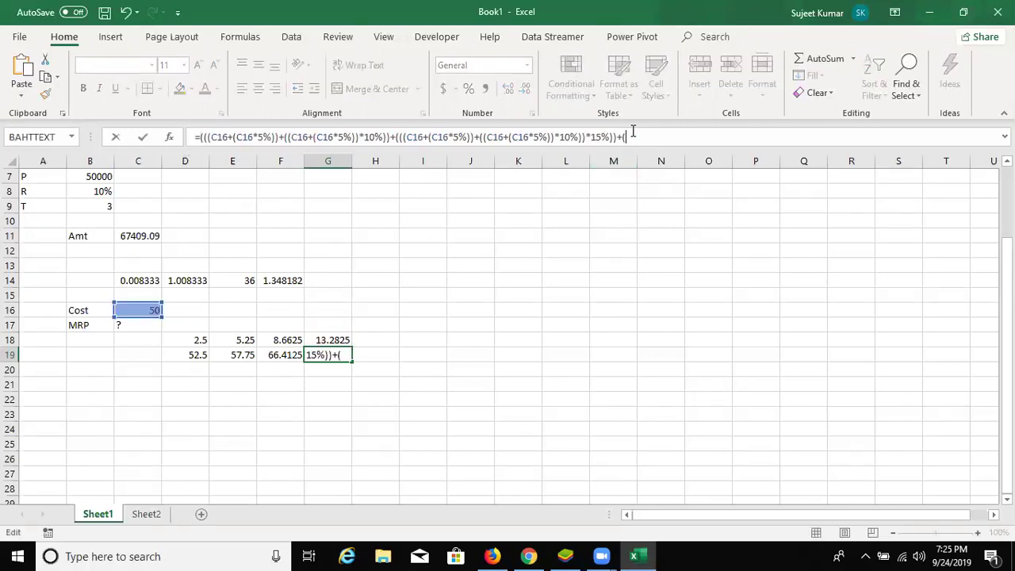
key("ctrl+v")
type("*20%)")
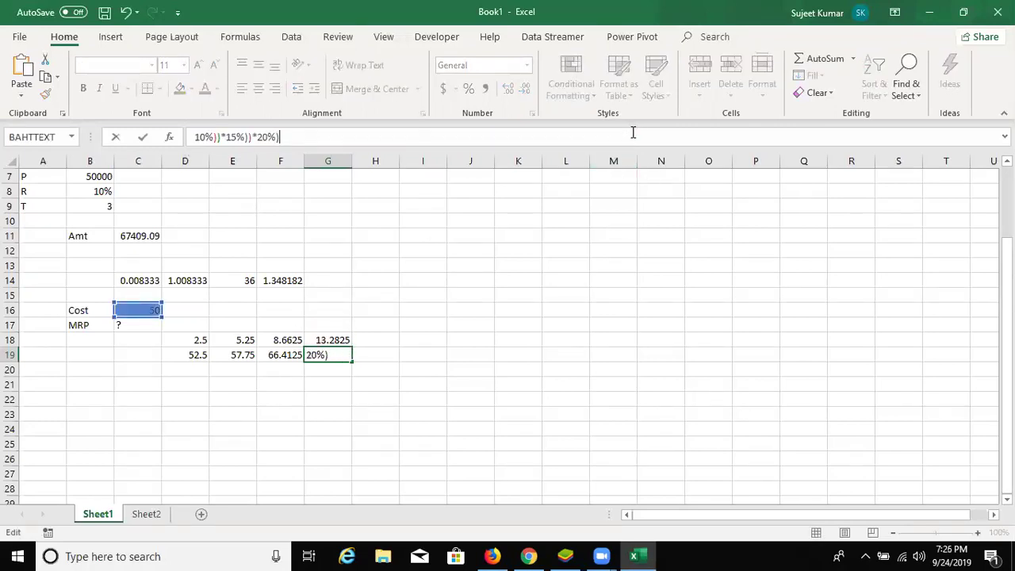
key("Return")
key("Up")
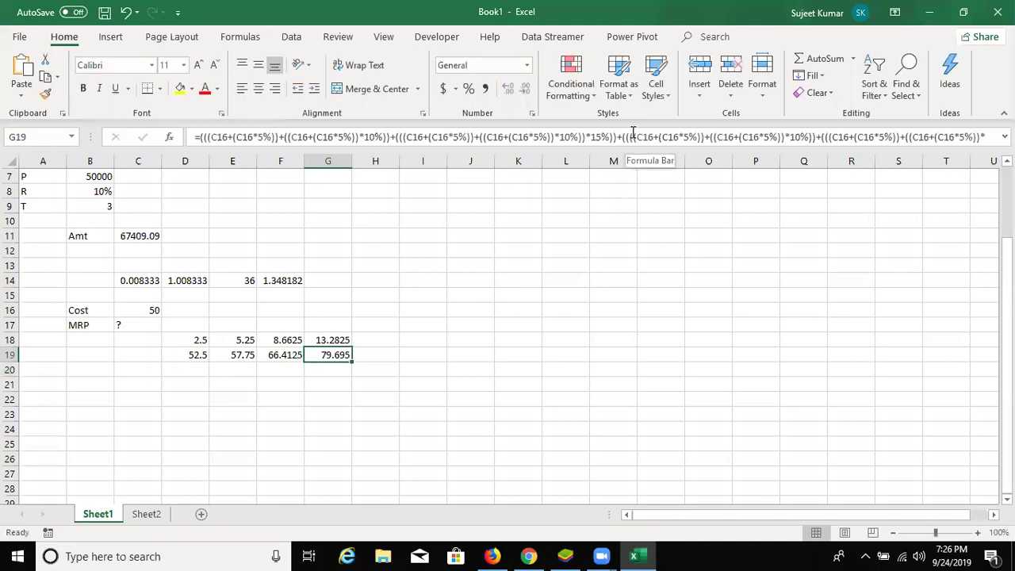
key("F2")
key("Escape")
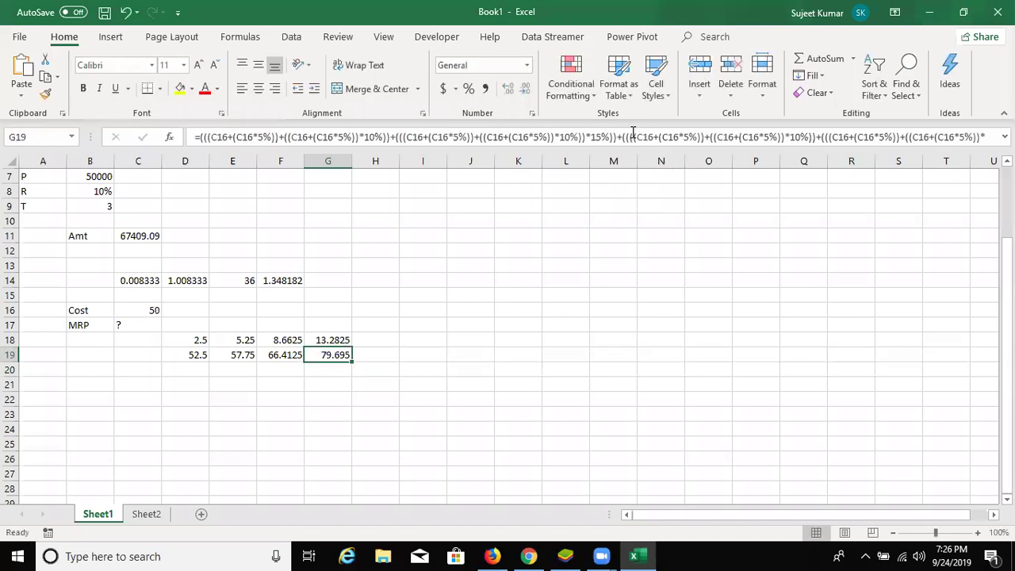
- Move G19's nested markup formula into C17 beside MRP, showing 79.695, and review it
key("ctrl+c")
key("Left")
key("Left")
key("Left")
key("Left")
key("Up")
key("Up")
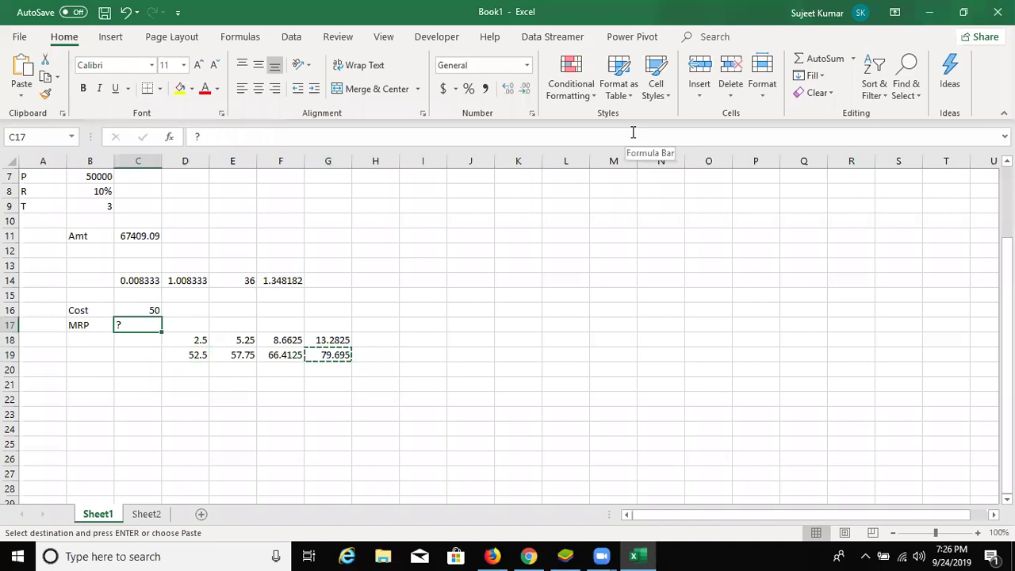
key("Return")
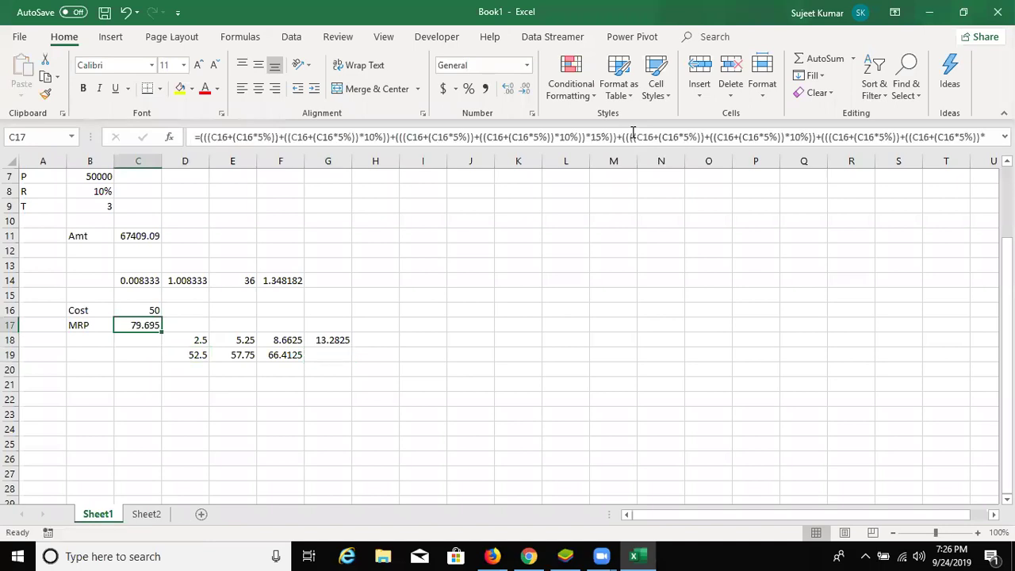
key("F2")
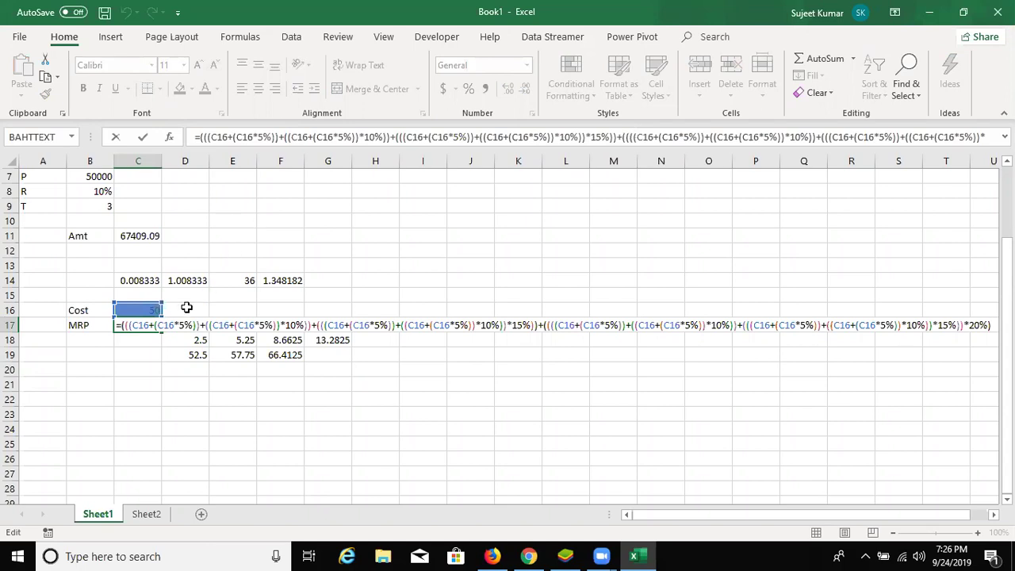
scroll(272, 216, "up", 1)
left_click_drag(272, 216, 266, 145)
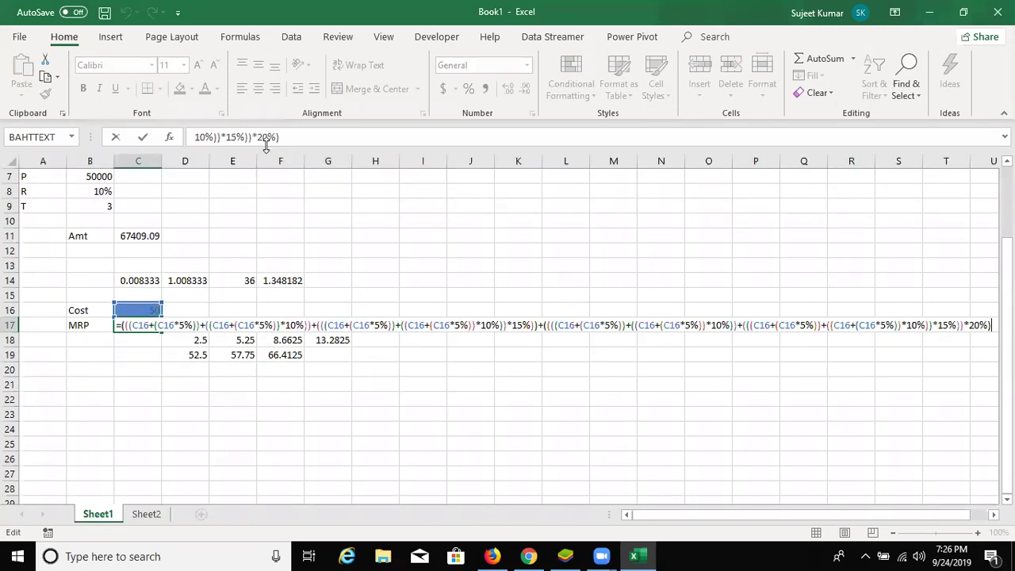
key("Return")
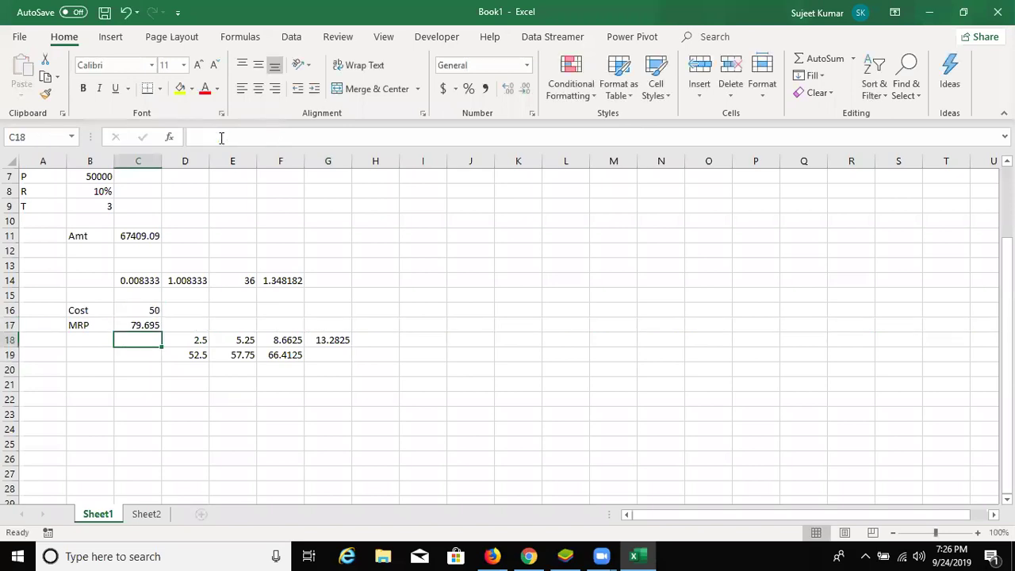
- Enter the operators +, -, /, * and ^ down column J, one per cell from J1 to J5
scroll(211, 309, "up", 2)
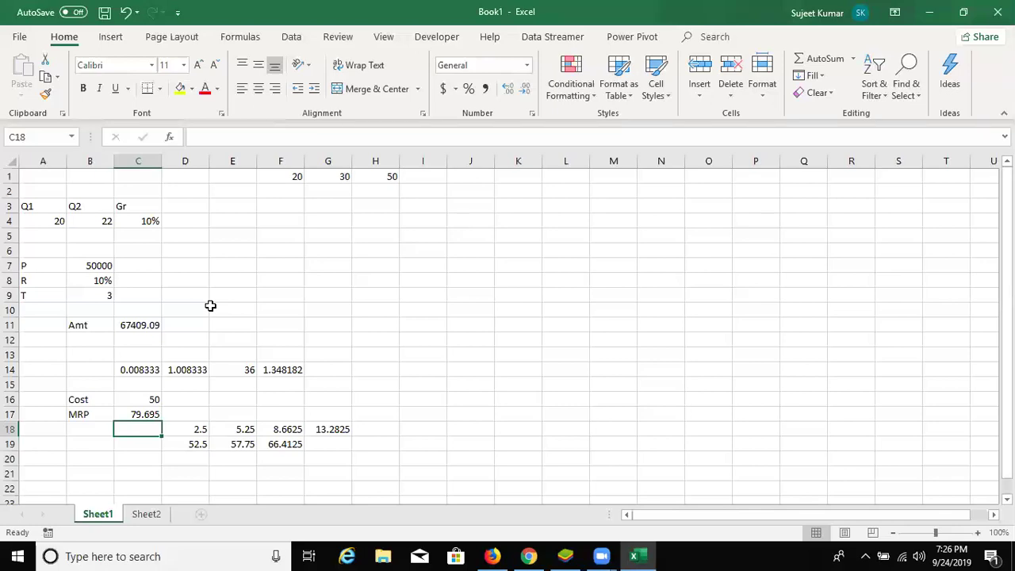
left_click(478, 176)
type("+")
key("Return")
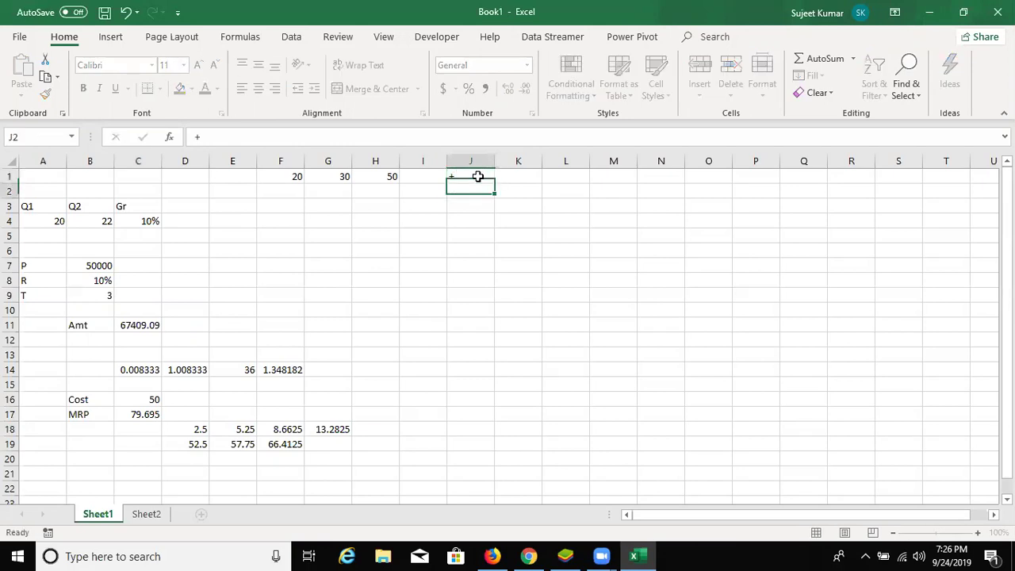
type("-")
key("Return")
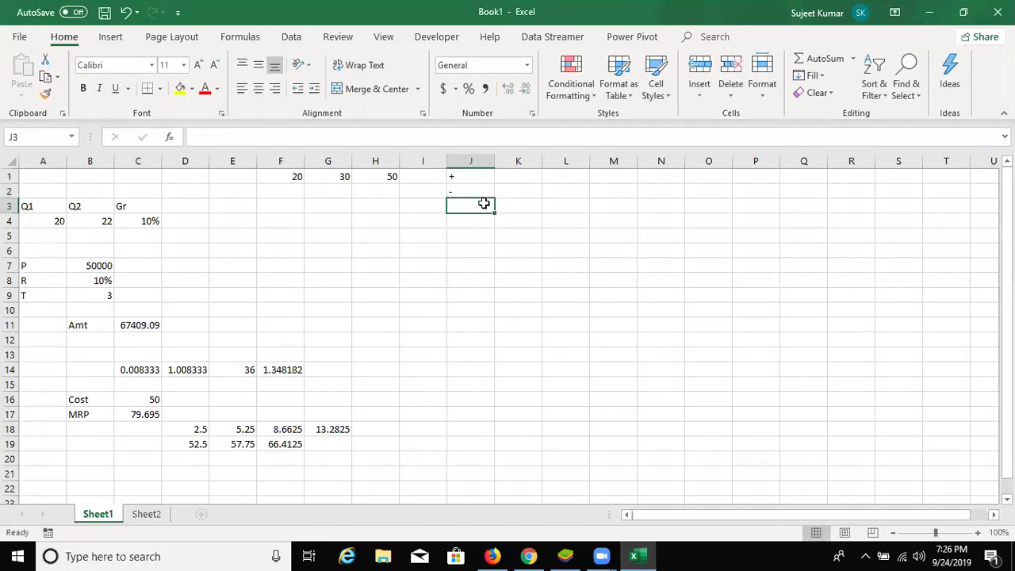
type("/")
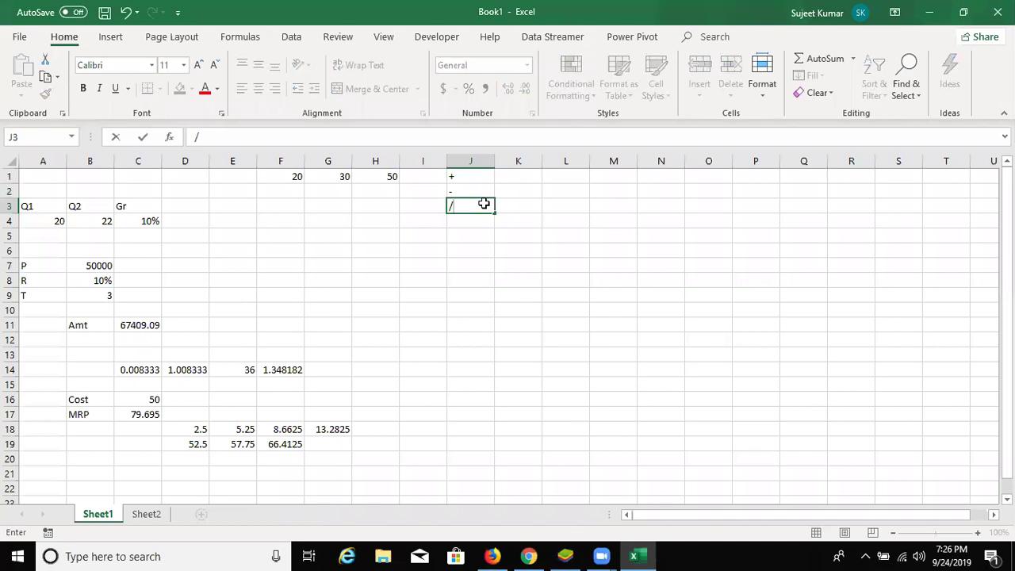
key("Return")
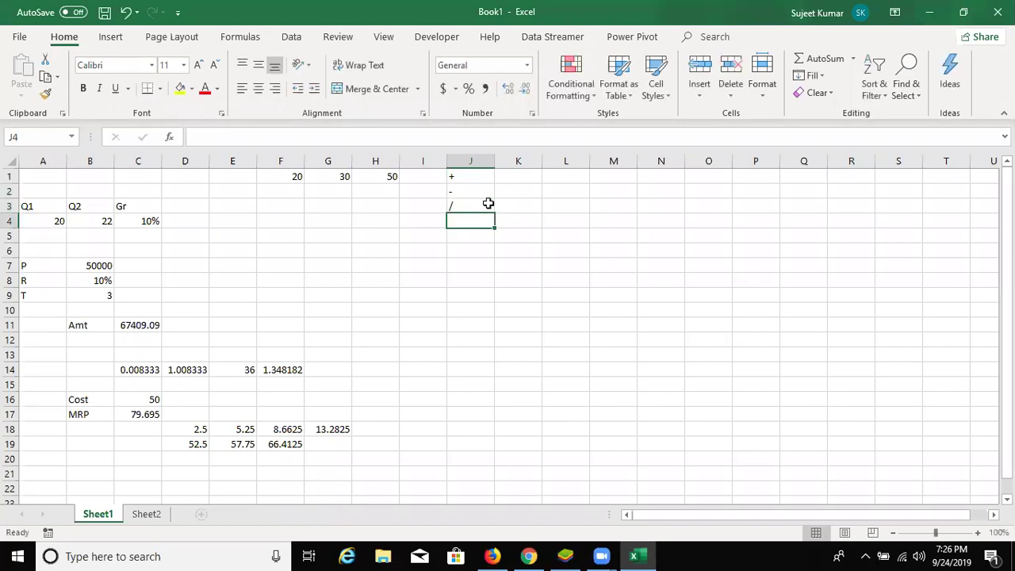
type("*")
key("Return")
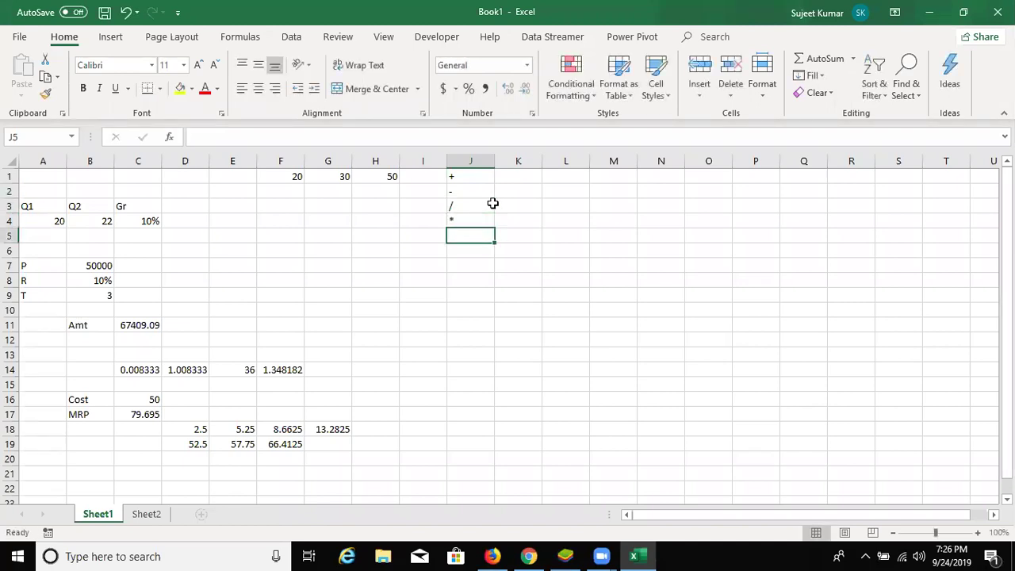
type("^")
key("Return")
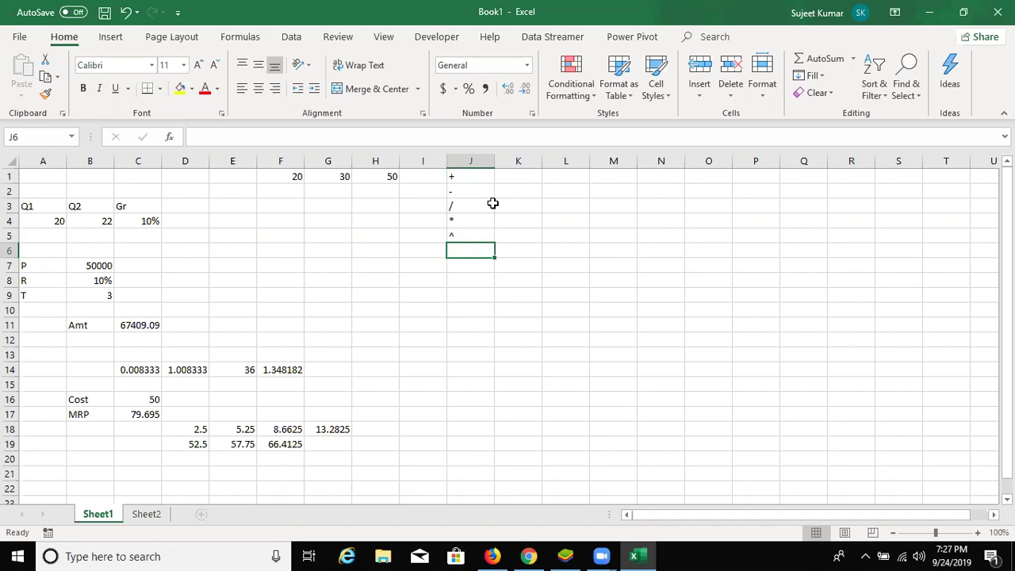
- Minimise Excel with Windows+D so the desktop shows
key("super+d")
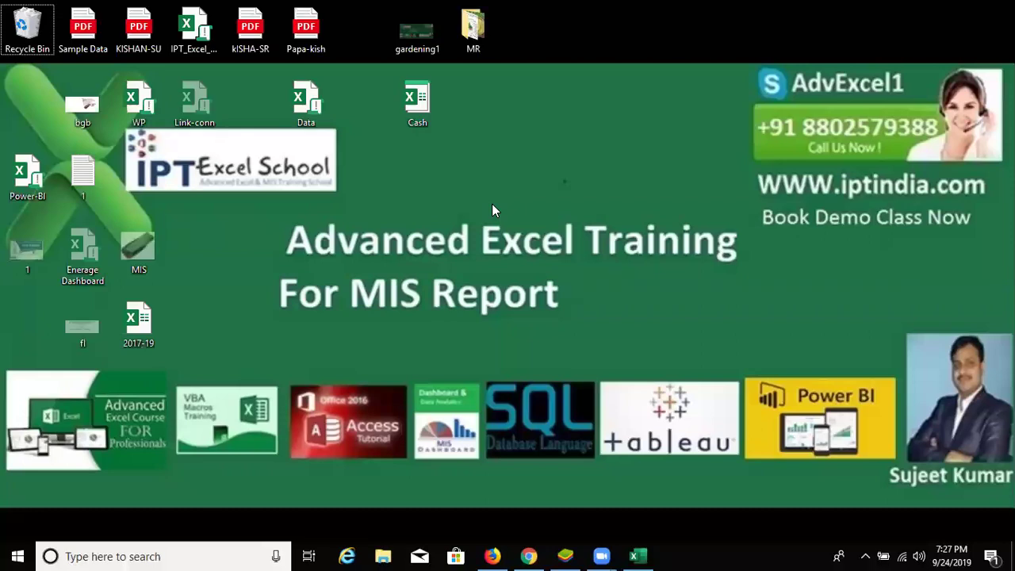